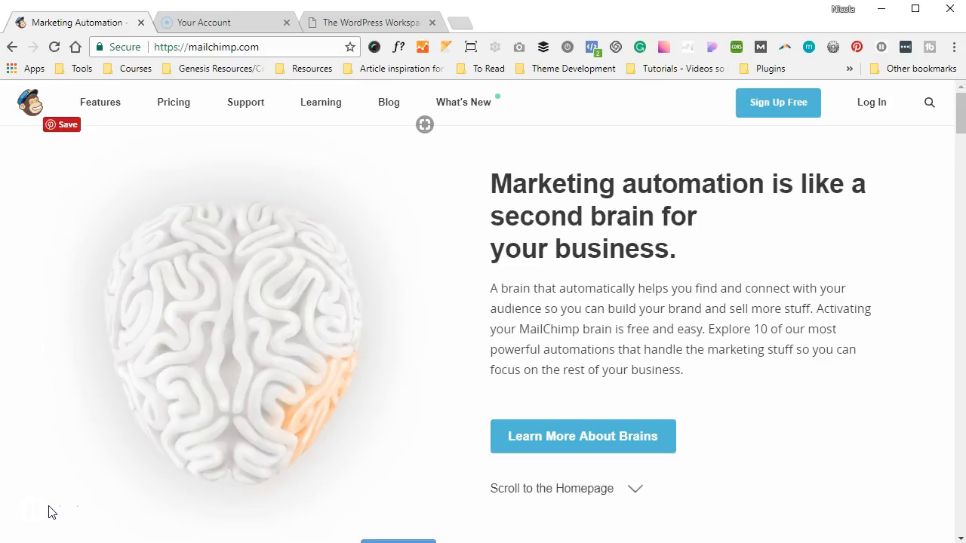
Go to Plugins > Add New in the WordPress dashboard
click(356, 22)
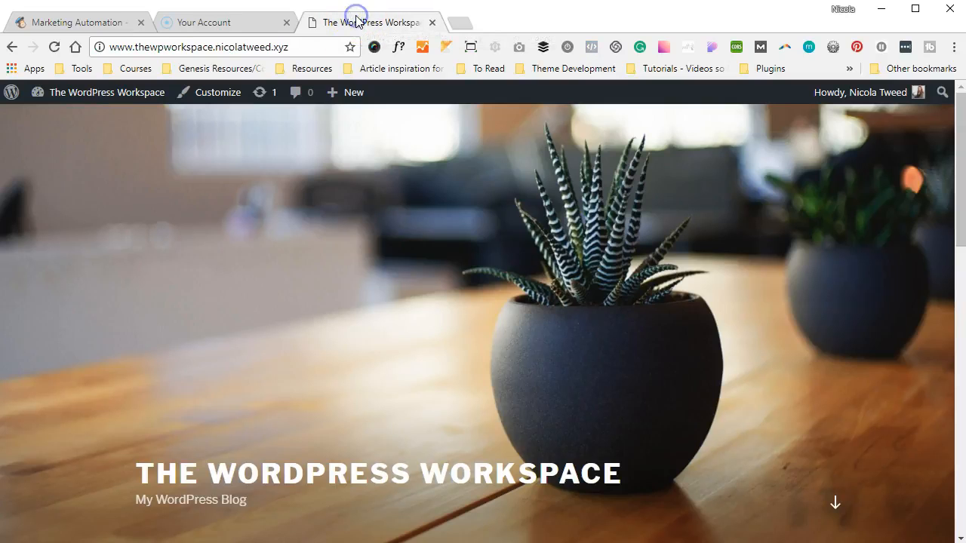
mouse_move(86, 94)
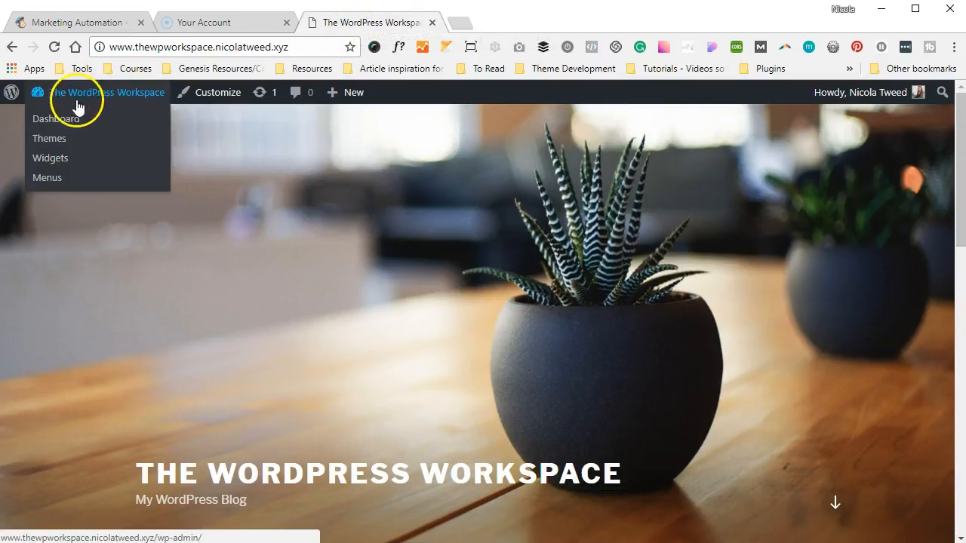
click(60, 117)
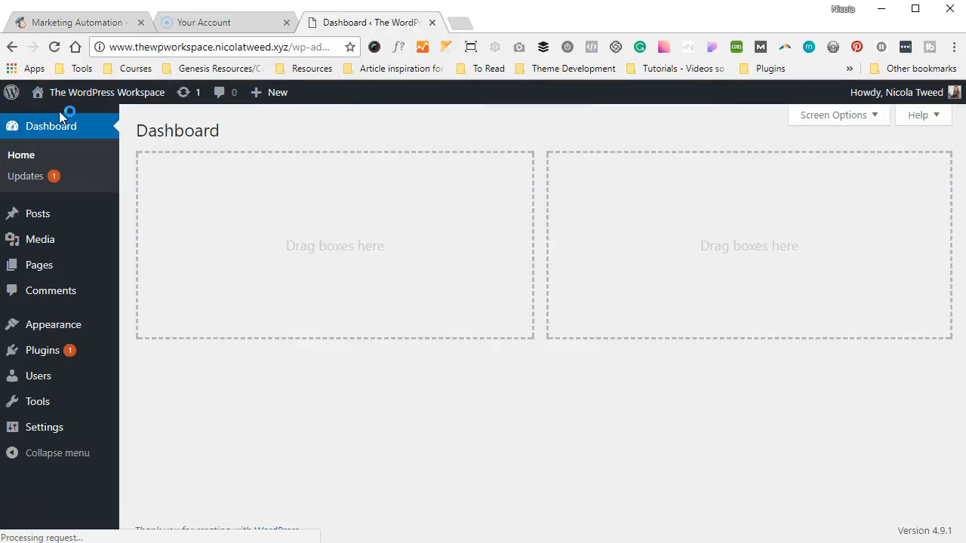
mouse_move(35, 347)
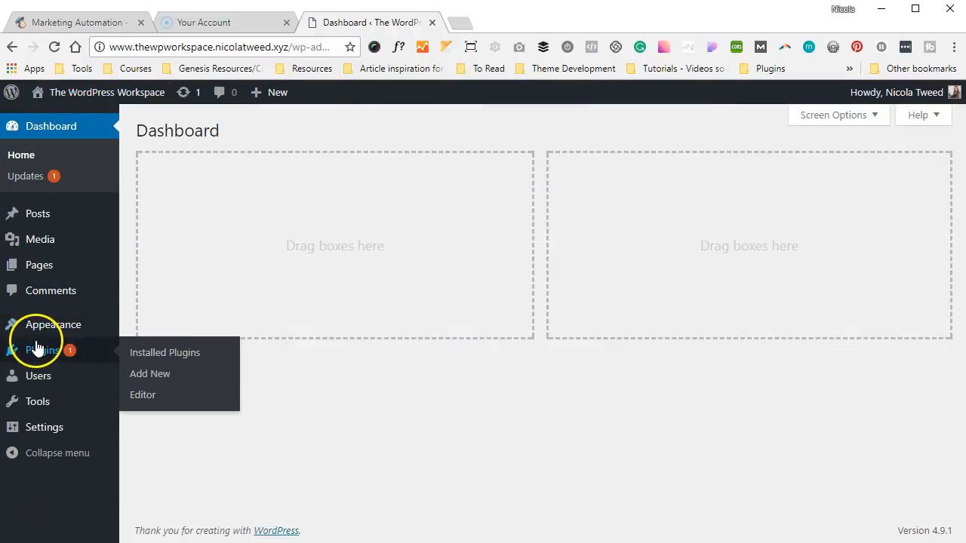
click(206, 375)
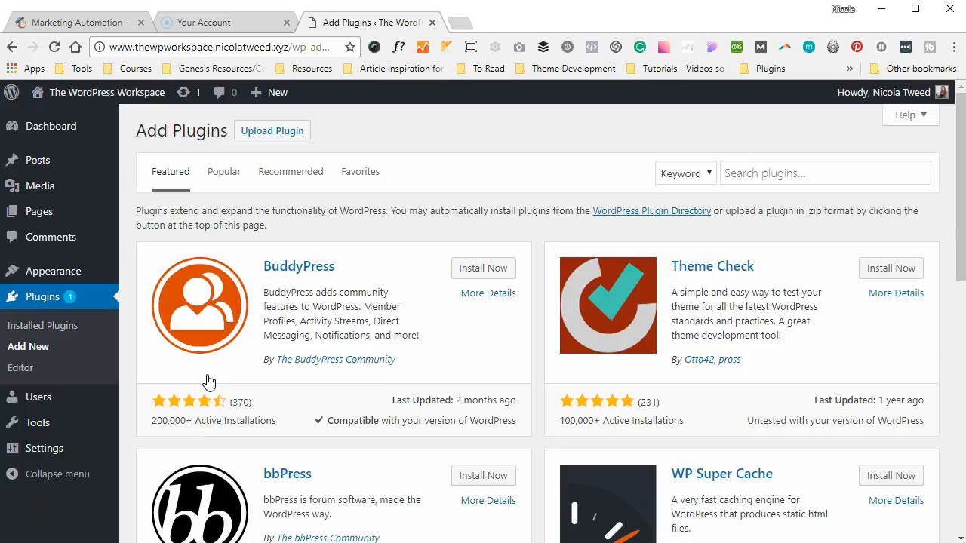
Search for 'mailmunch', then install and activate MailChimp Forms by MailMunch
click(741, 171)
text(m)
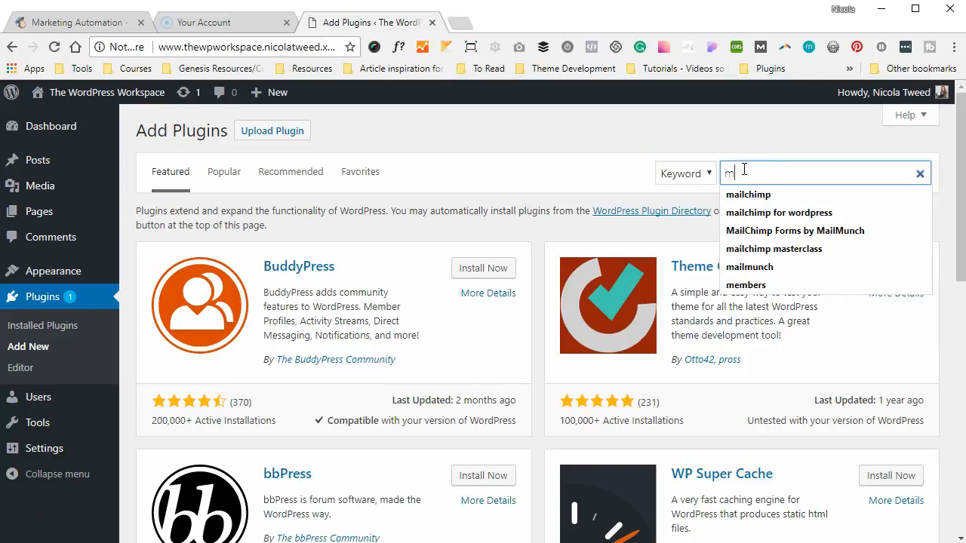
text(ailmunch)
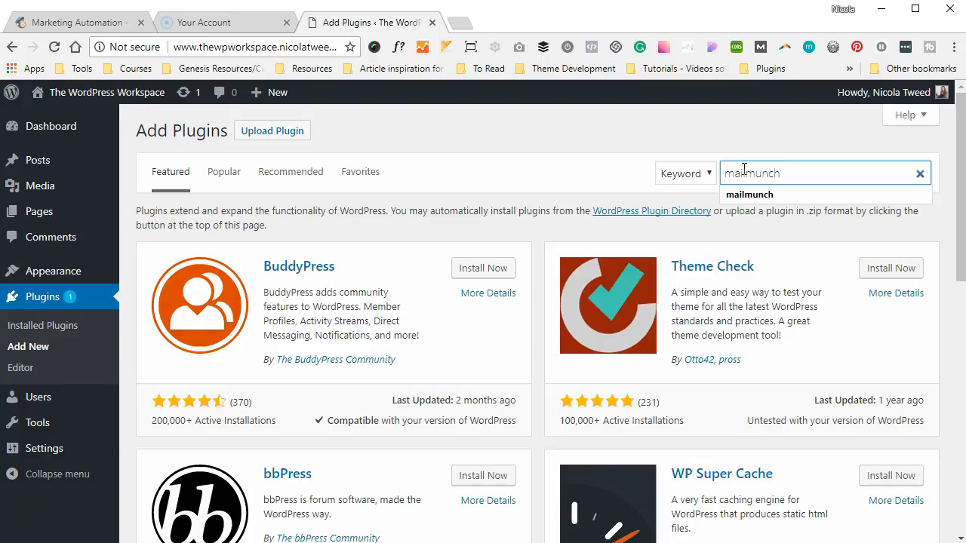
click(504, 249)
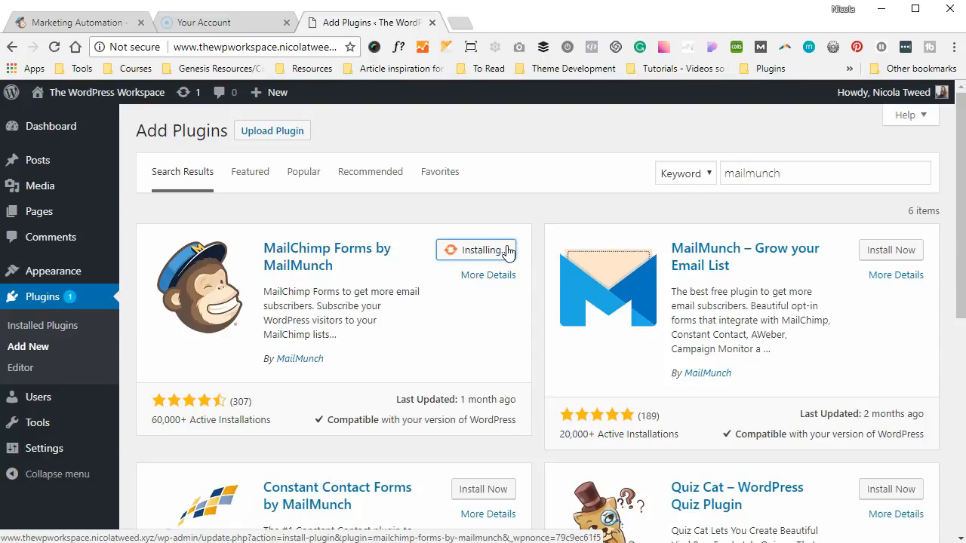
click(507, 251)
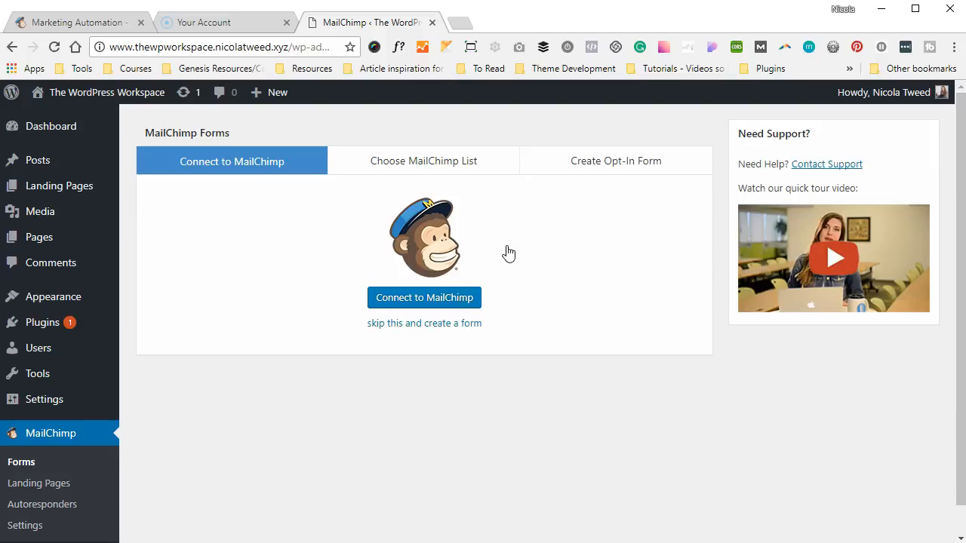
Log in to MailChimp with the account username and password to authorise the plugin
click(423, 298)
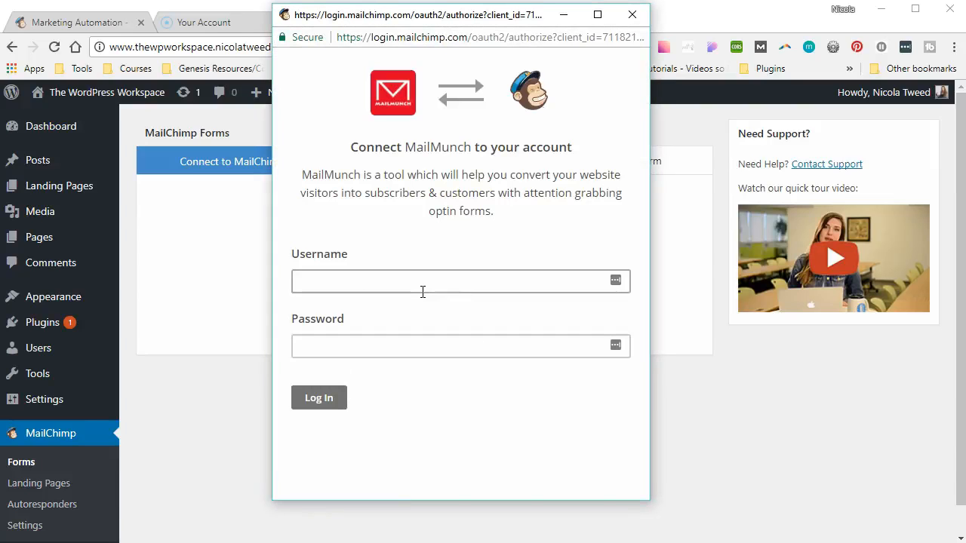
click(422, 286)
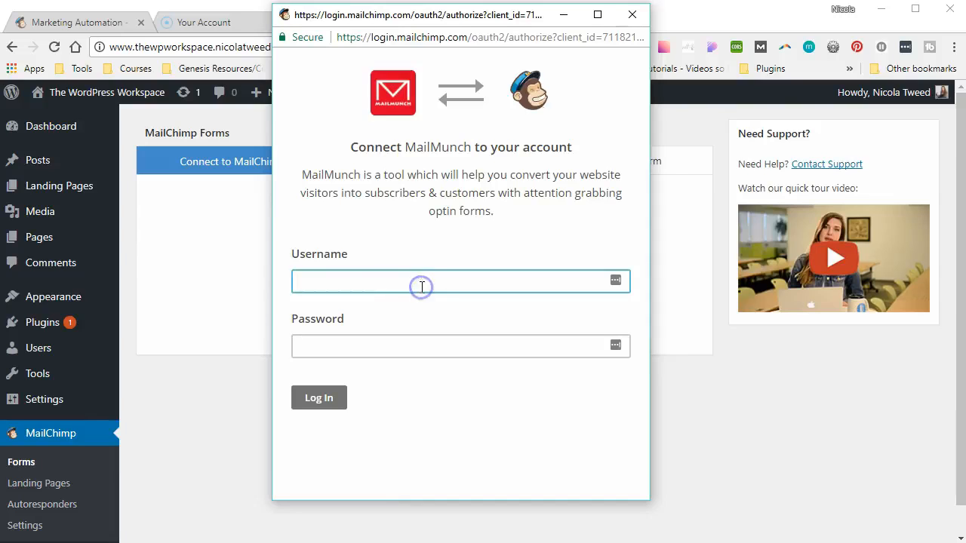
key(Tab)
text(•••••••••••••••)
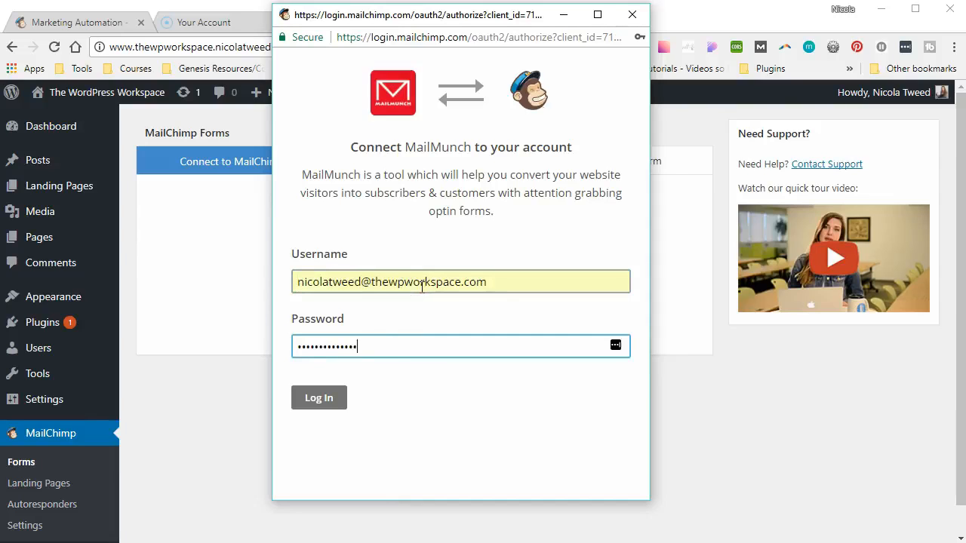
click(320, 398)
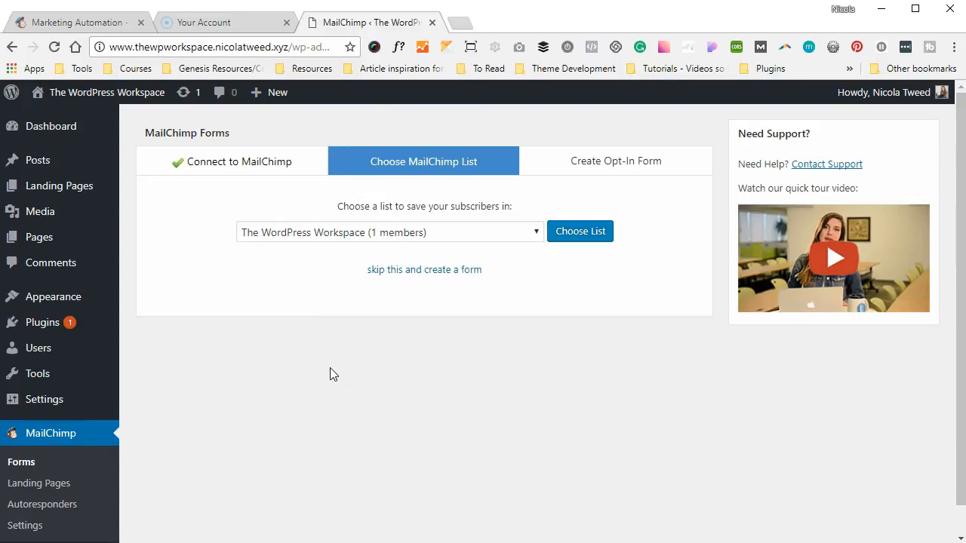
Choose 'SEO Masterclass with The WordPress Workspace' as the subscriber list
click(348, 234)
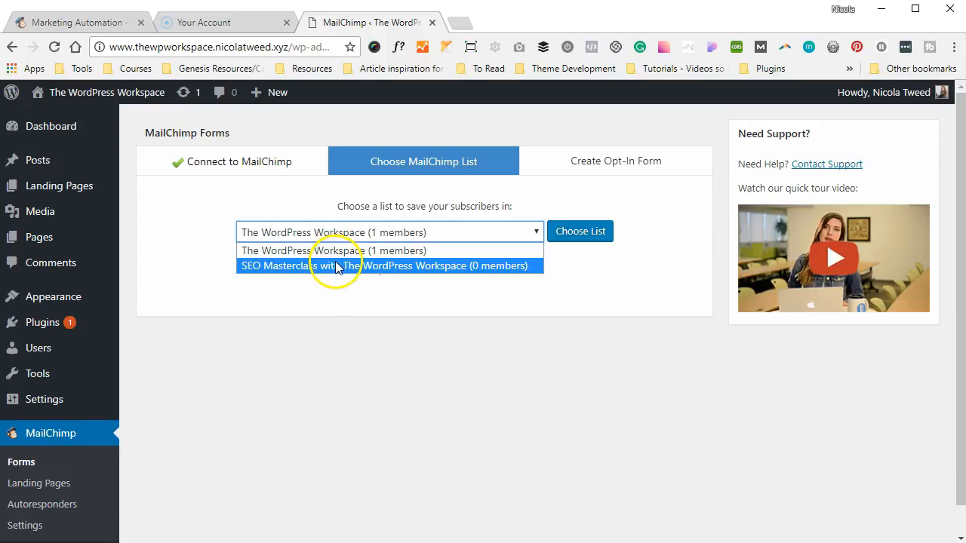
click(336, 266)
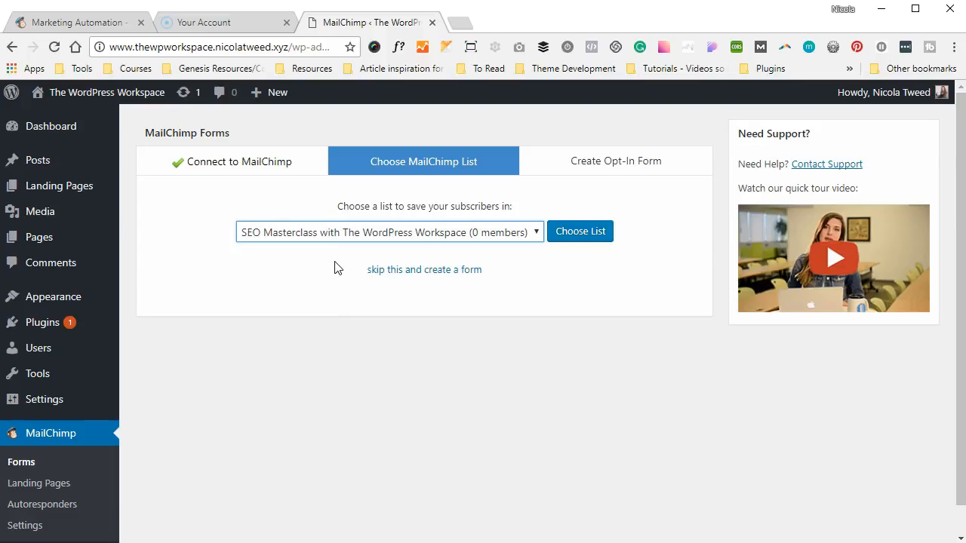
click(562, 241)
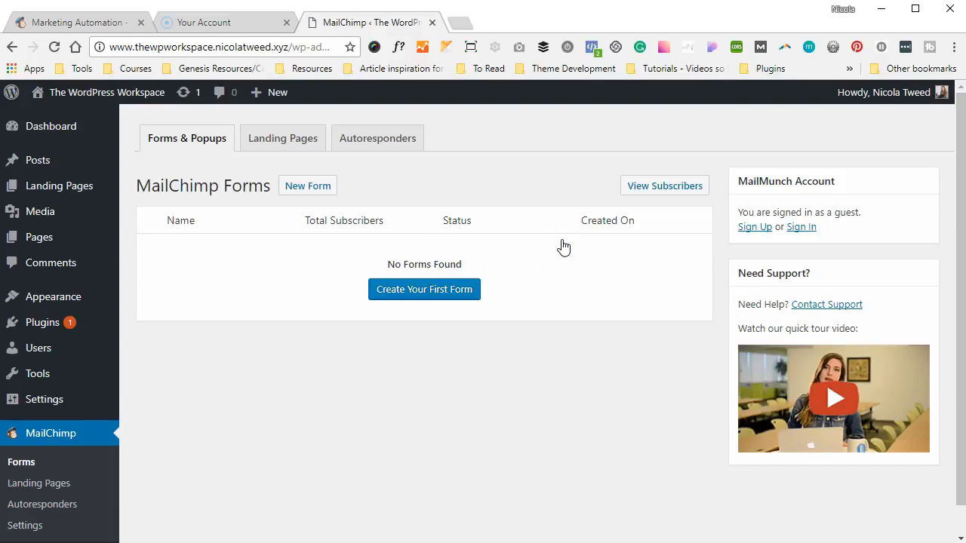
Create the first MailMunch form and select the Popover form type
click(425, 286)
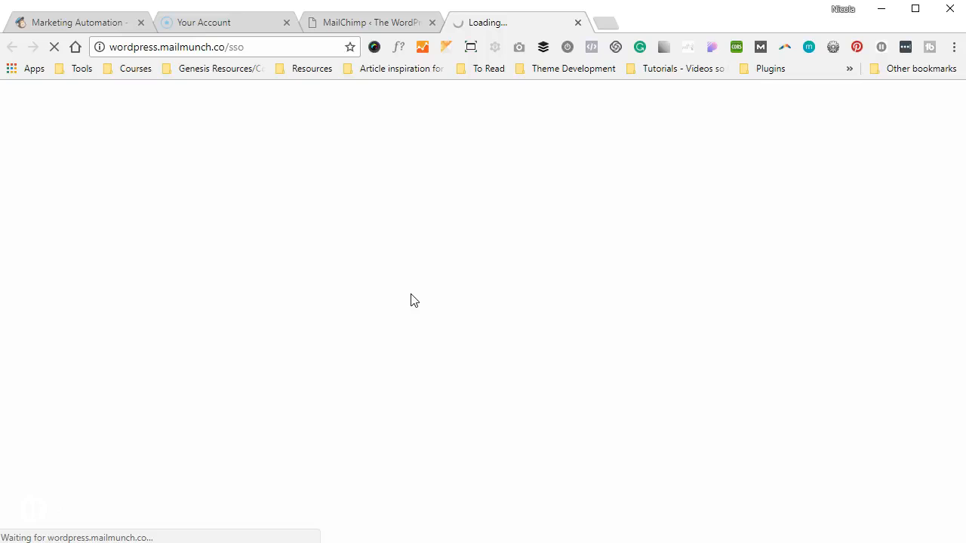
click(389, 288)
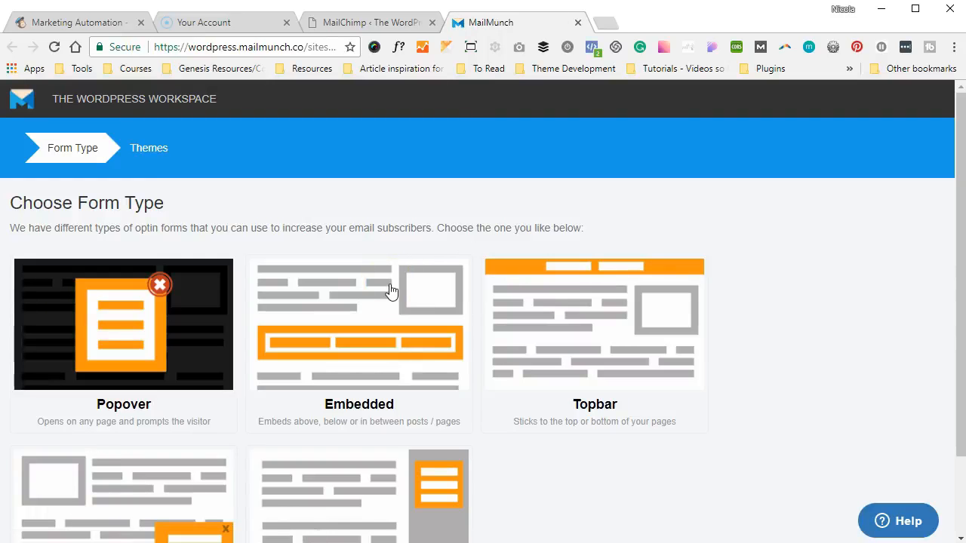
scroll(390, 291, down, 1)
click(210, 276)
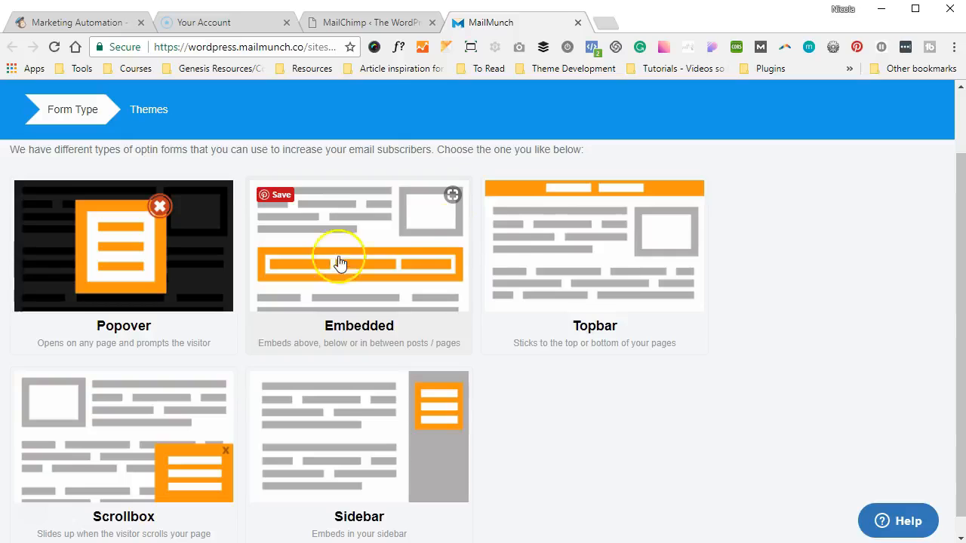
click(506, 226)
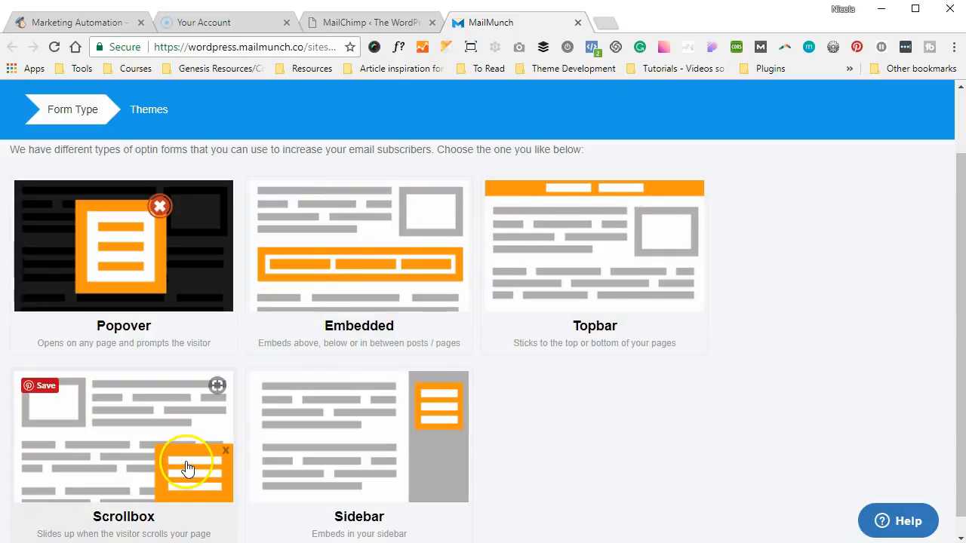
click(167, 304)
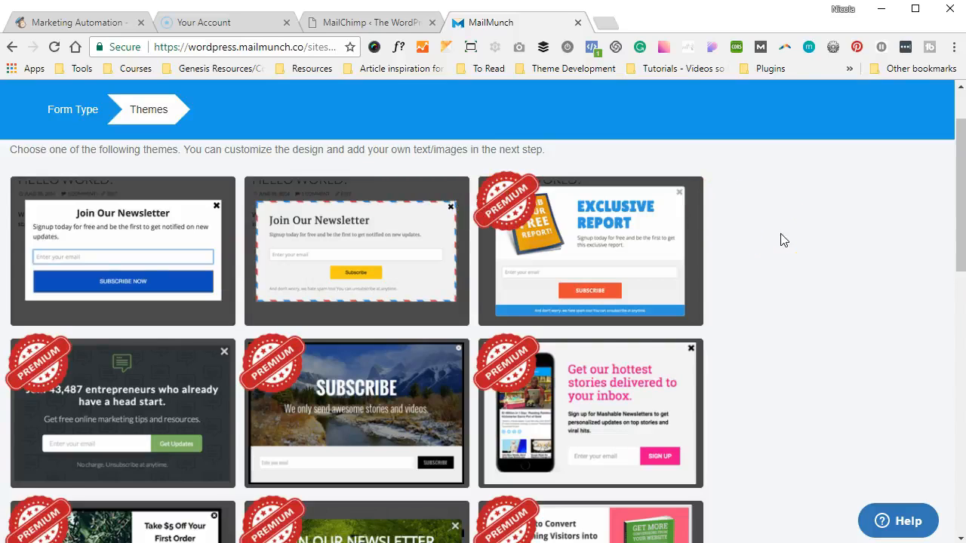
Browse the popover themes and choose the free Simple theme
scroll(783, 240, up, 2)
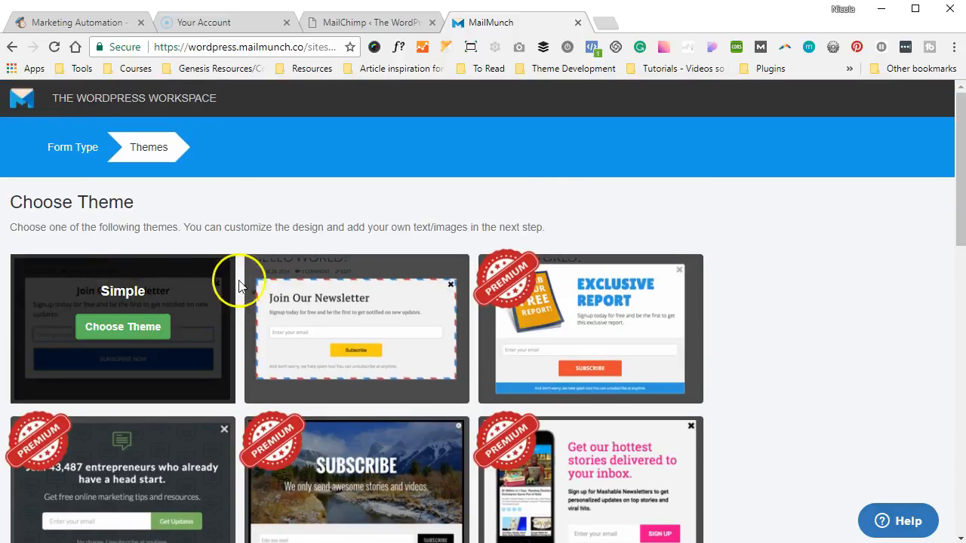
scroll(871, 269, down, 1)
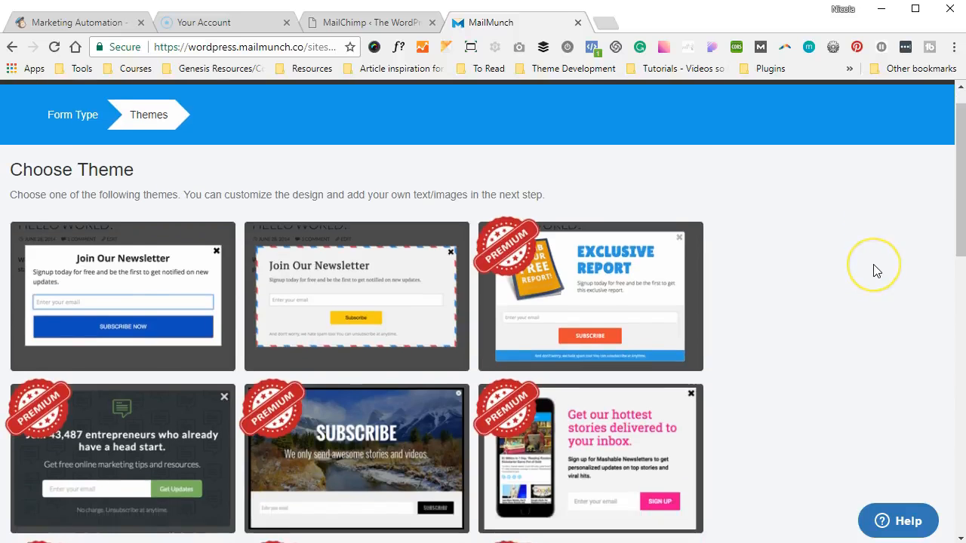
scroll(876, 270, down, 3)
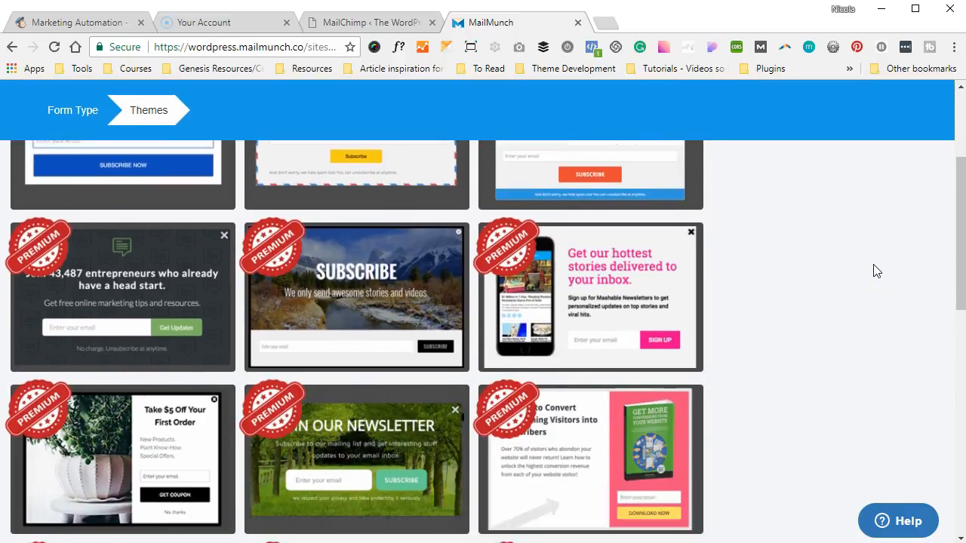
scroll(875, 271, down, 2)
scroll(875, 270, down, 3)
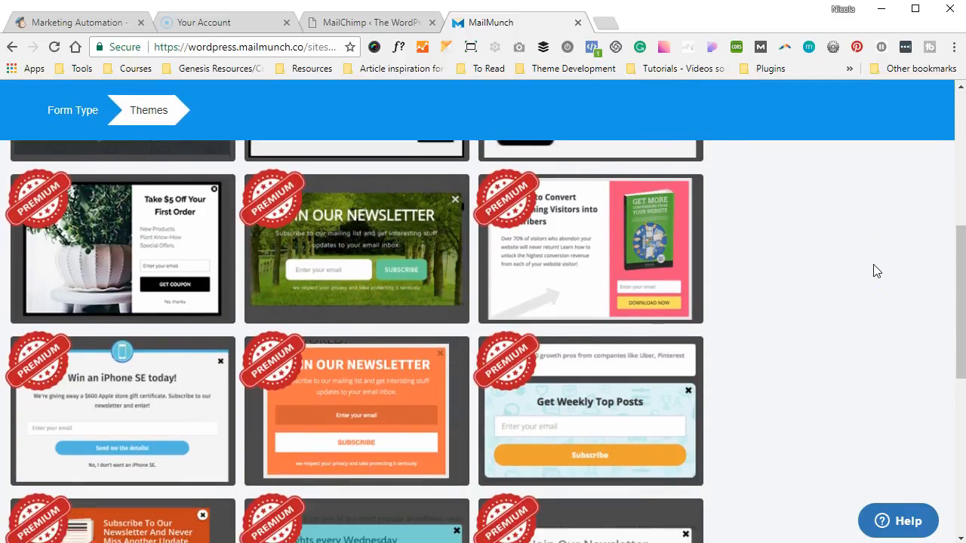
scroll(875, 271, down, 2)
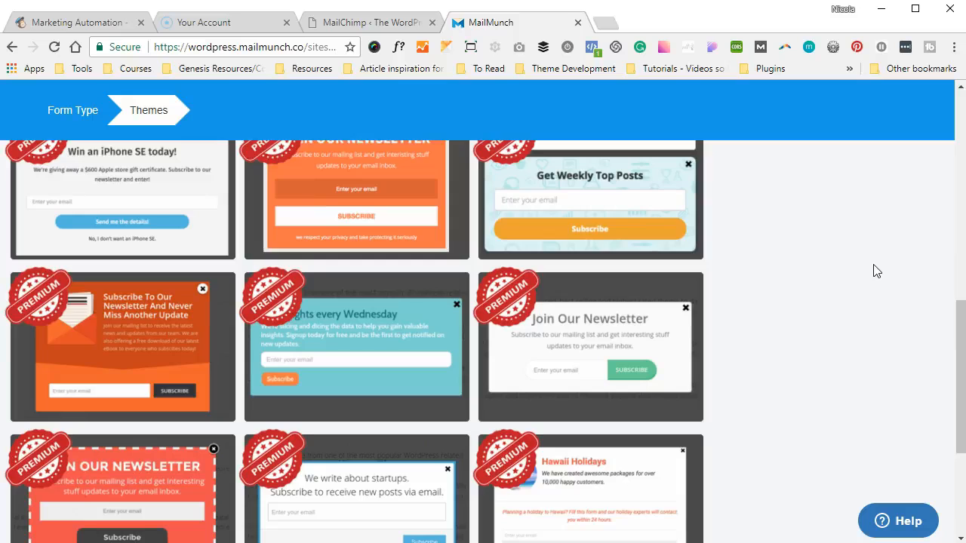
scroll(874, 271, down, 3)
scroll(873, 271, up, 10)
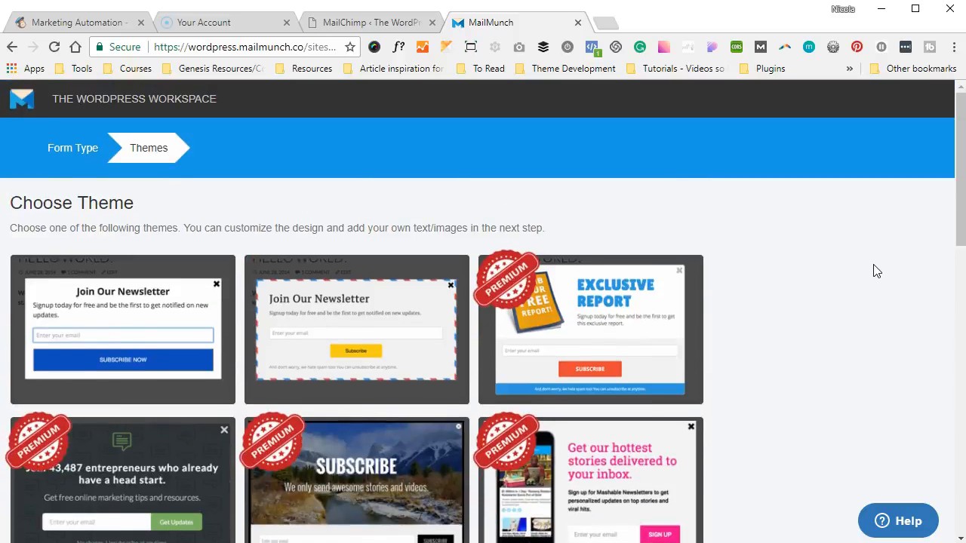
click(142, 327)
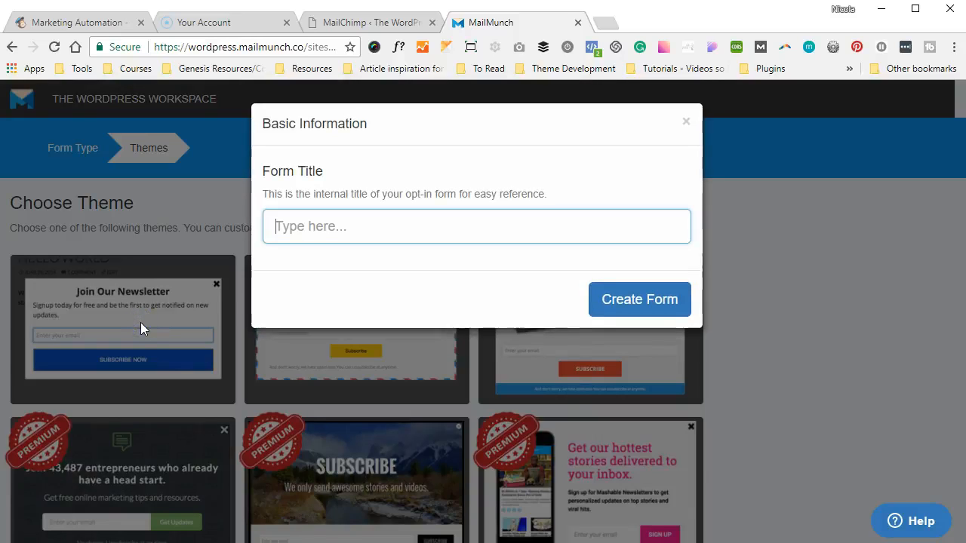
Title the form 'SEO Masterclass Popup' and create it
click(327, 229)
text(SEo)
key(BackSpace)
key(BackSpace)
text(O Masterclass Popup)
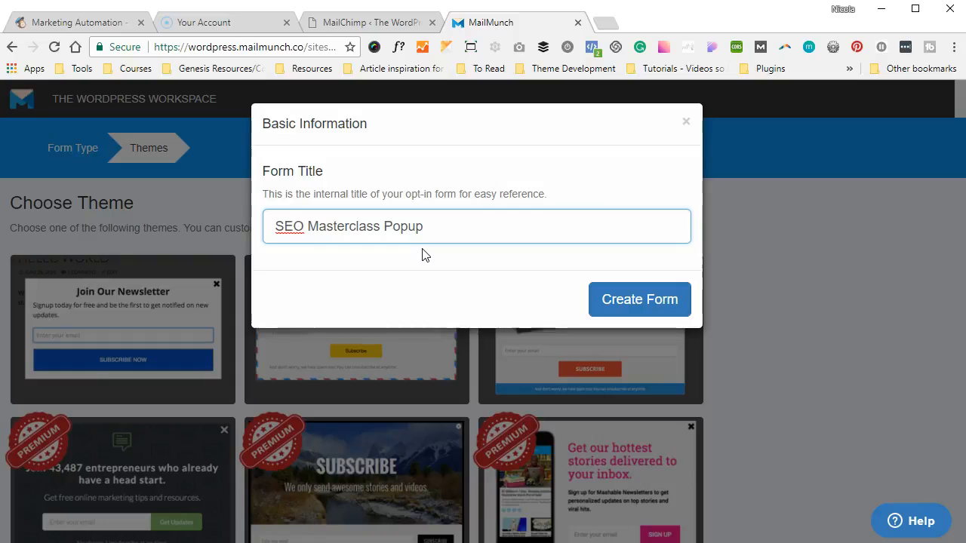
click(667, 306)
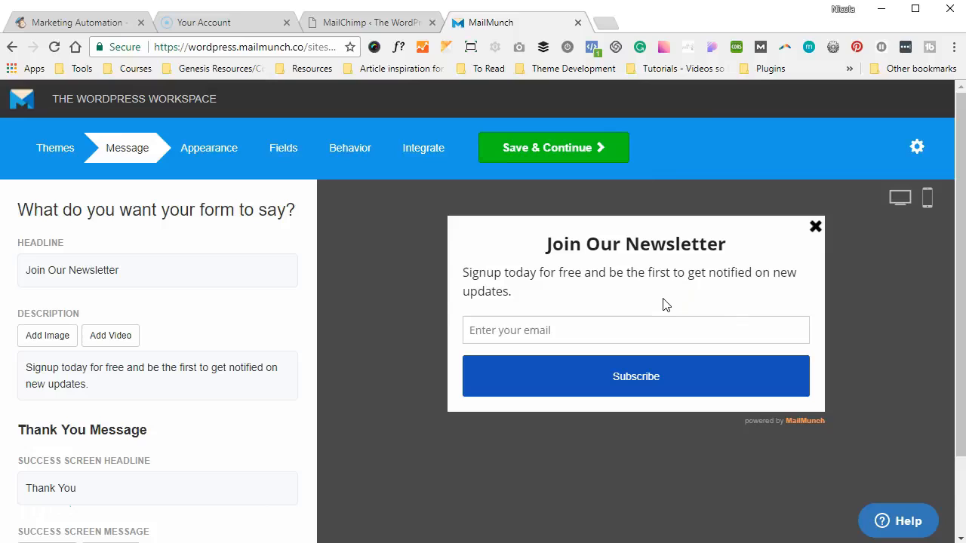
Replace the 'Join Our Newsletter' headline with 'The SEO Masterclass is starting soon!'
click(141, 270)
double_click(89, 315)
drag(89, 315, 5, 315)
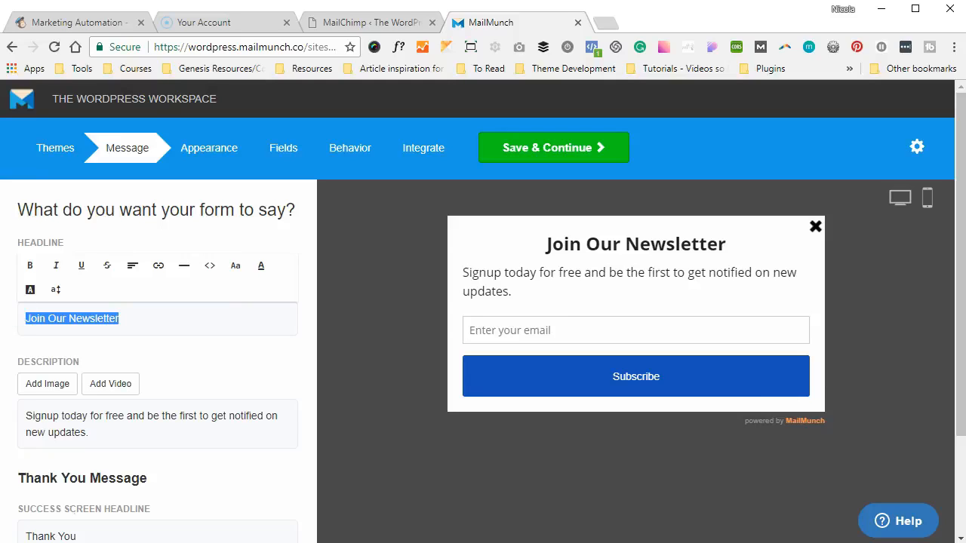
text(THE SEO)
key(BackSpace)
key(BackSpace)
key(BackSpace)
key(BackSpace)
key(BackSpace)
key(BackSpace)
key(BackSpace)
text(he SEO Masterclass is starting soon!)
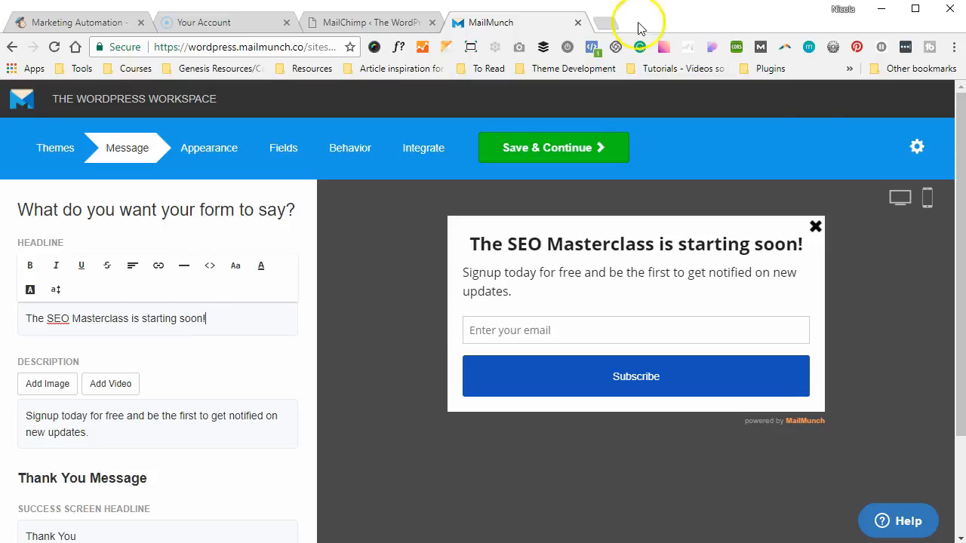
scroll(226, 378, down, 1)
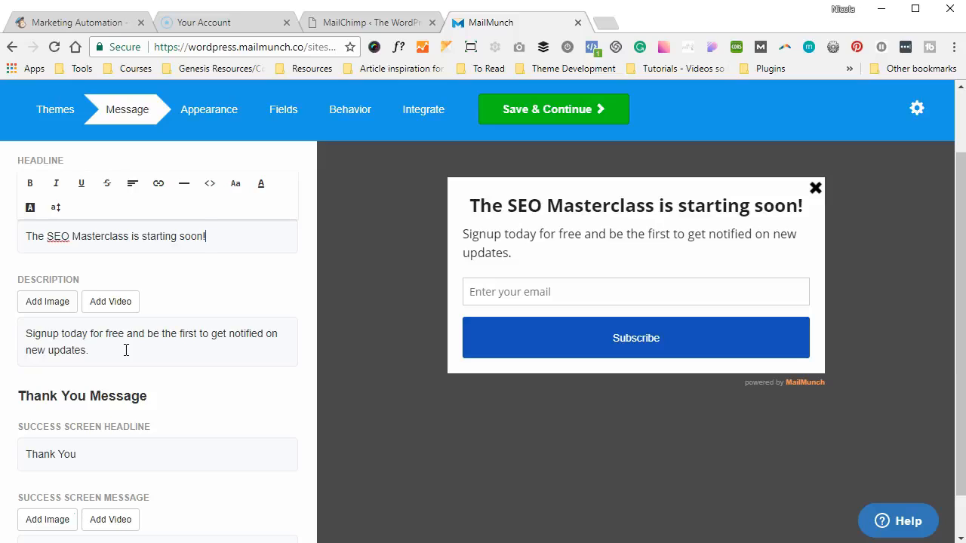
Replace the description with 'Master the art of SEO blah blah blah' and centre-align it
drag(102, 350, 15, 388)
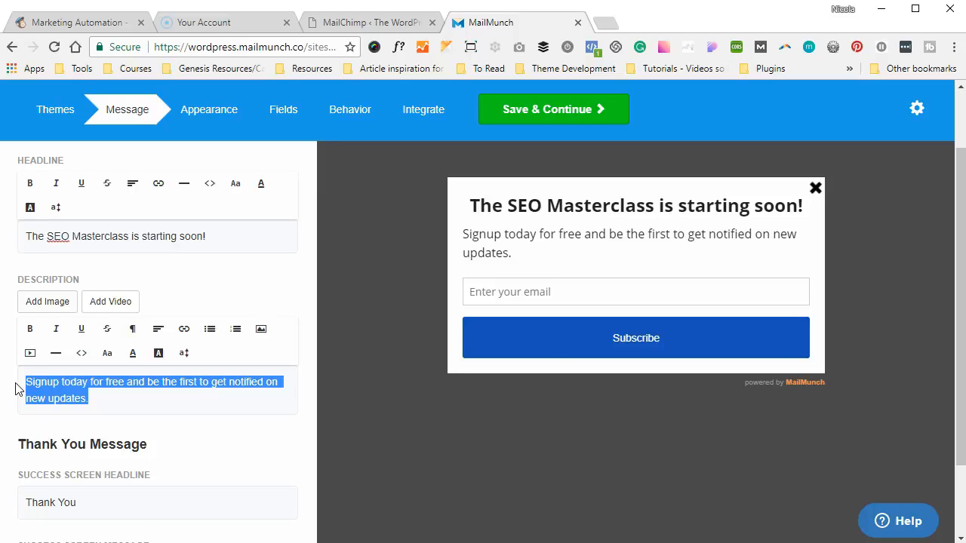
text(Master the art of SEO blah blah blah)
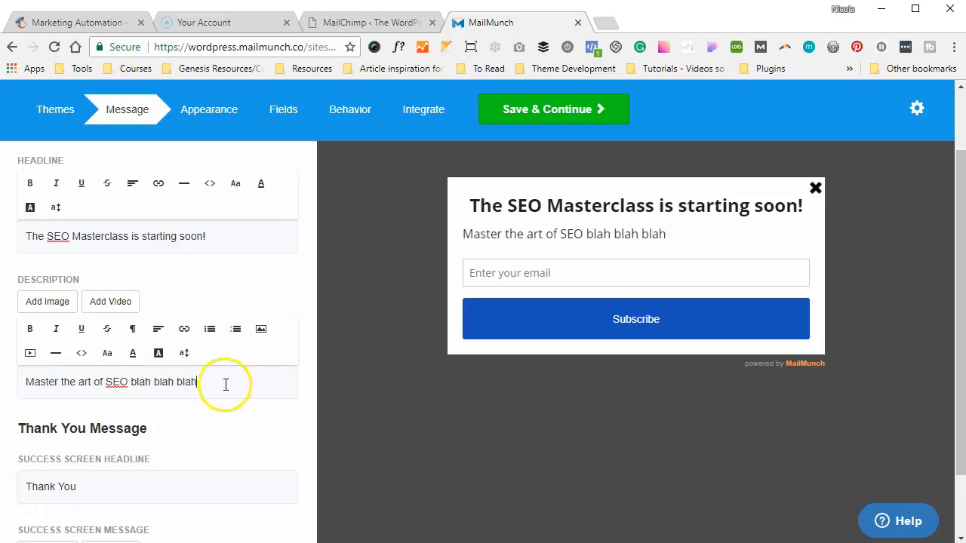
drag(198, 383, 5, 384)
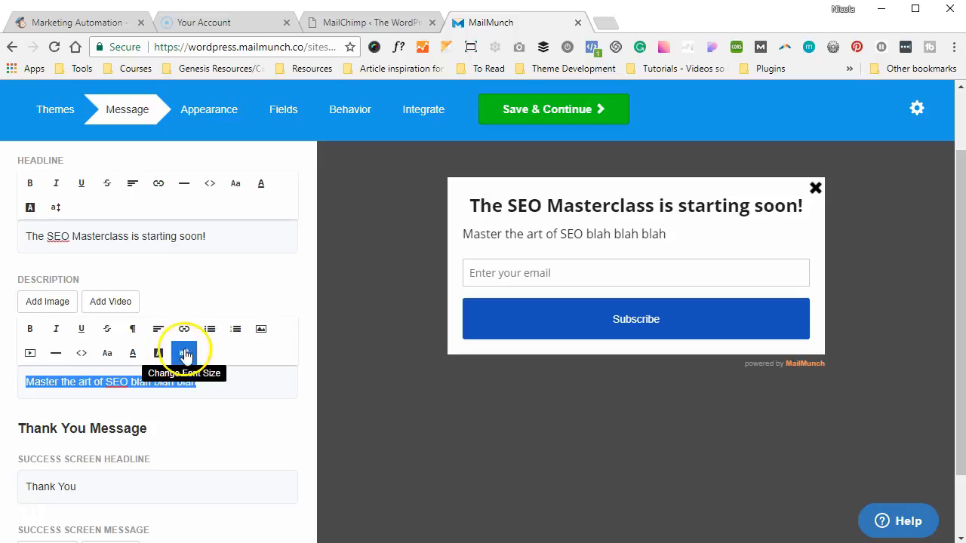
click(158, 329)
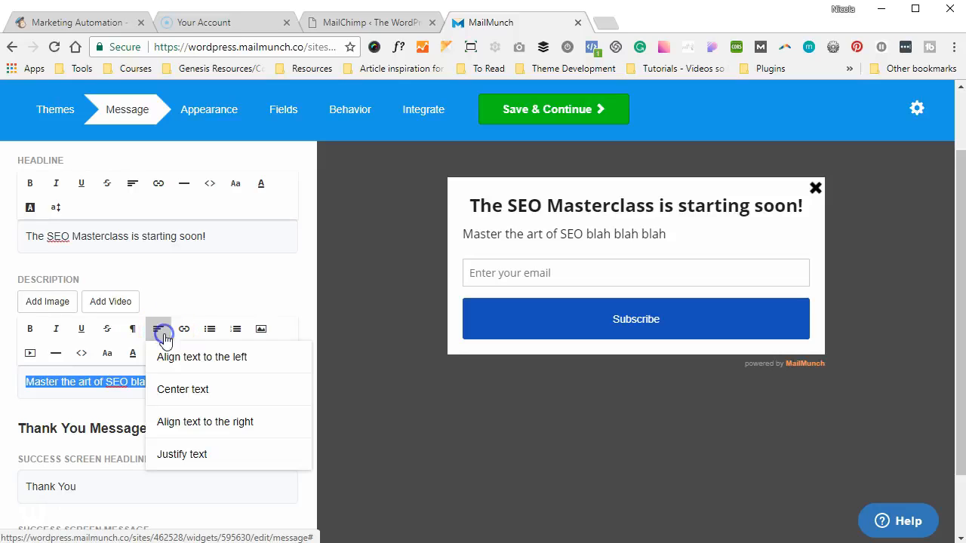
click(169, 393)
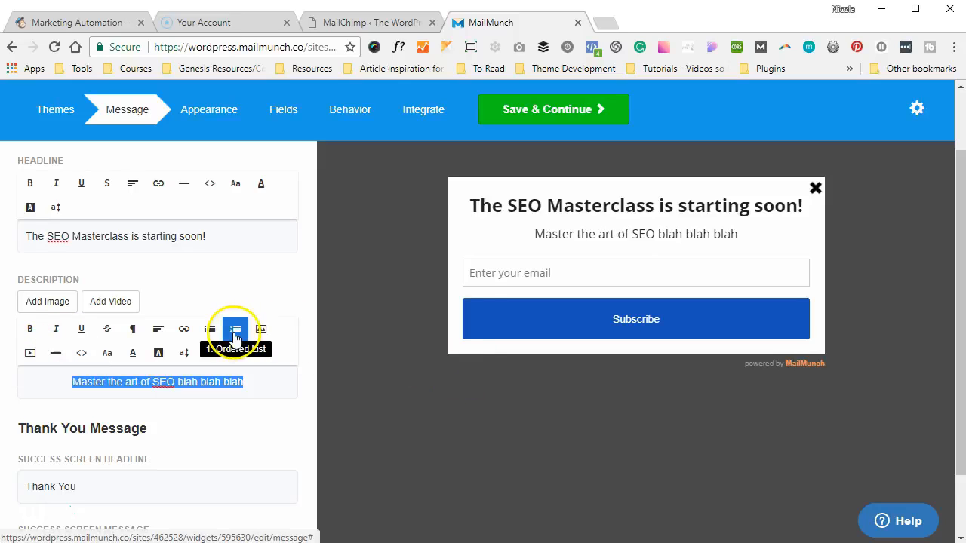
scroll(236, 335, down, 1)
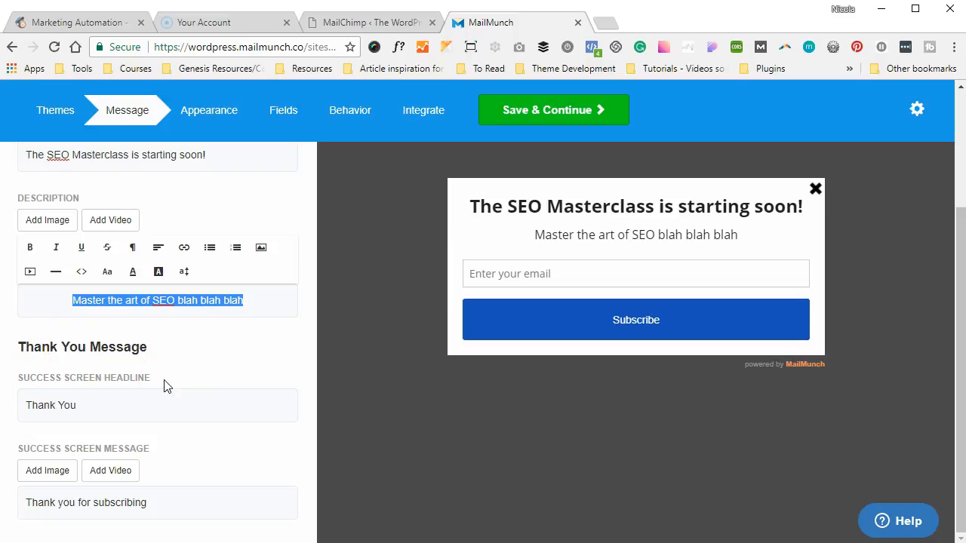
click(69, 403)
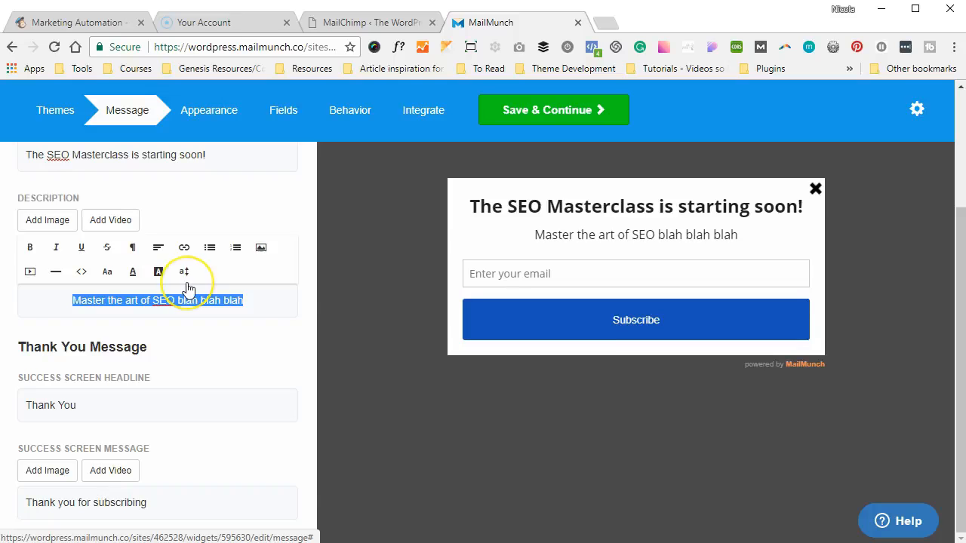
scroll(187, 283, up, 3)
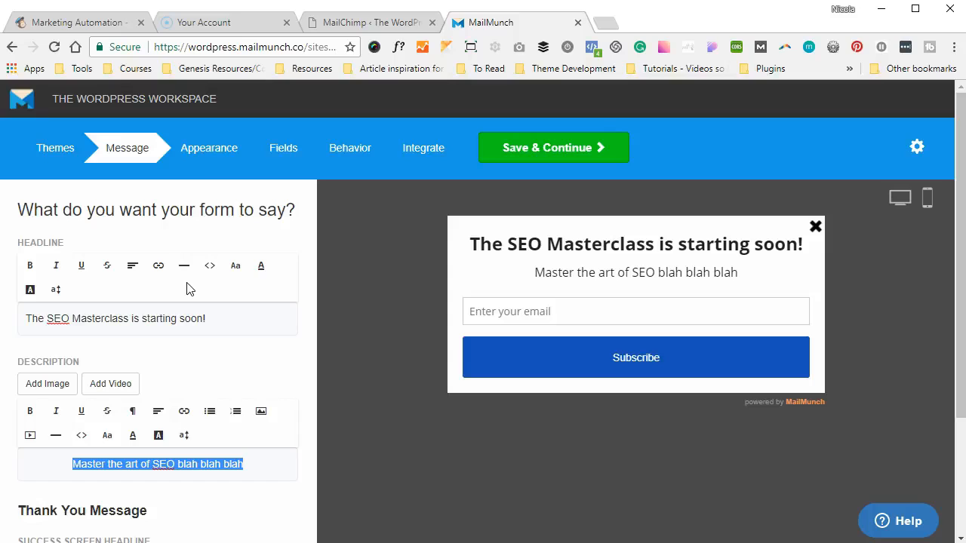
In Appearance, make the background overlay more transparent with alpha 23
click(208, 149)
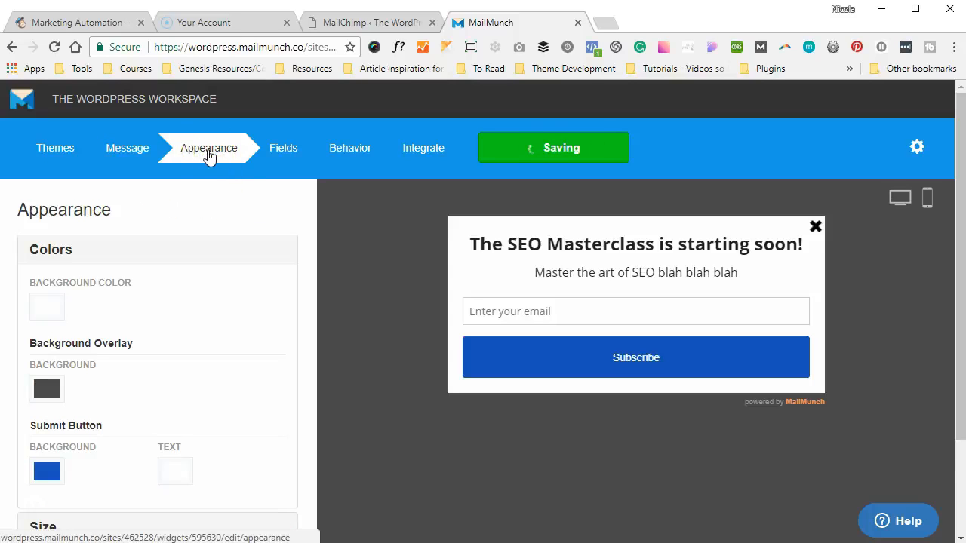
click(50, 386)
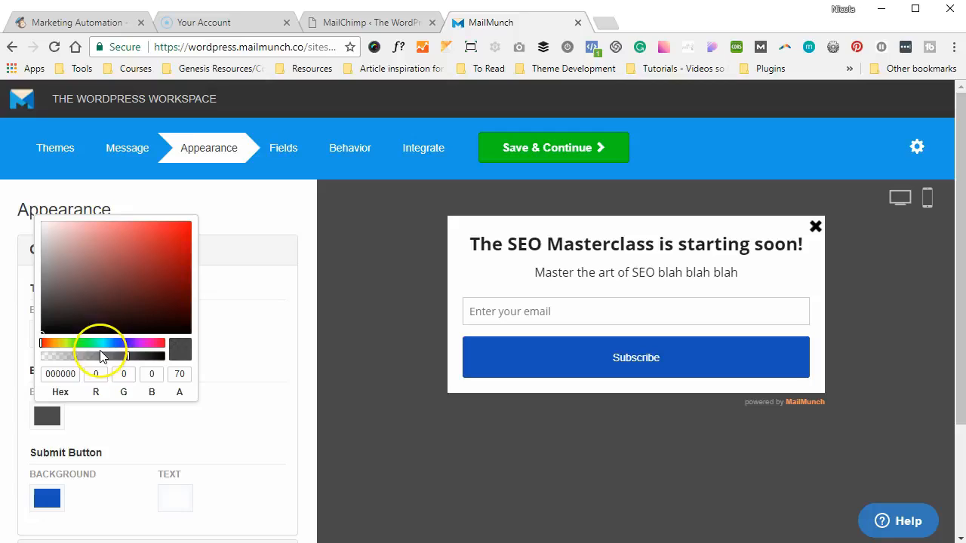
click(70, 357)
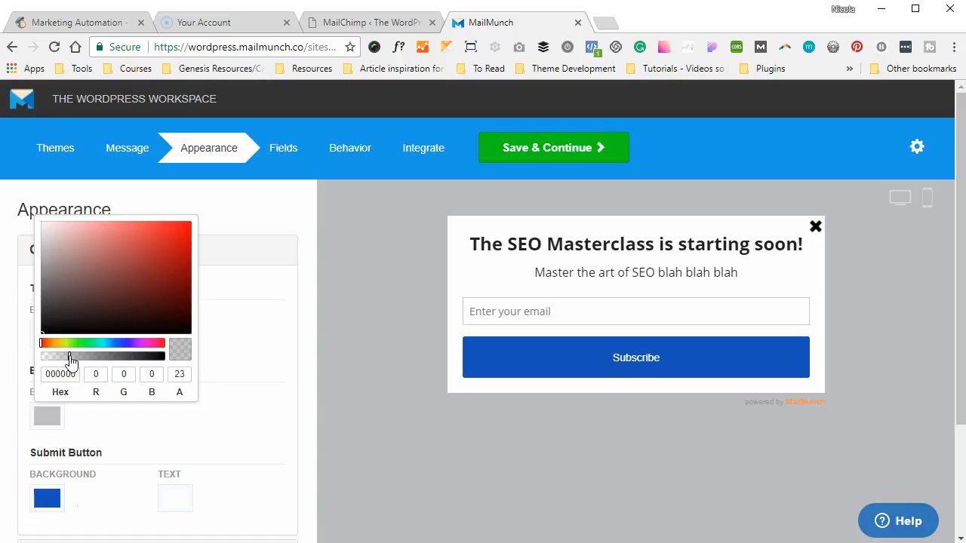
click(270, 377)
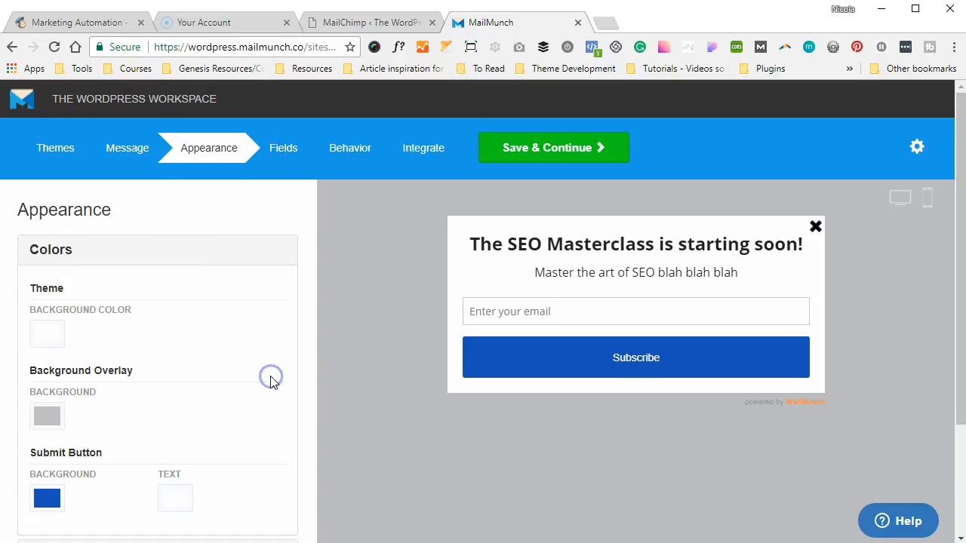
Set the Subscribe button background colour to magenta BA0FAB
scroll(273, 382, down, 1)
scroll(271, 383, down, 2)
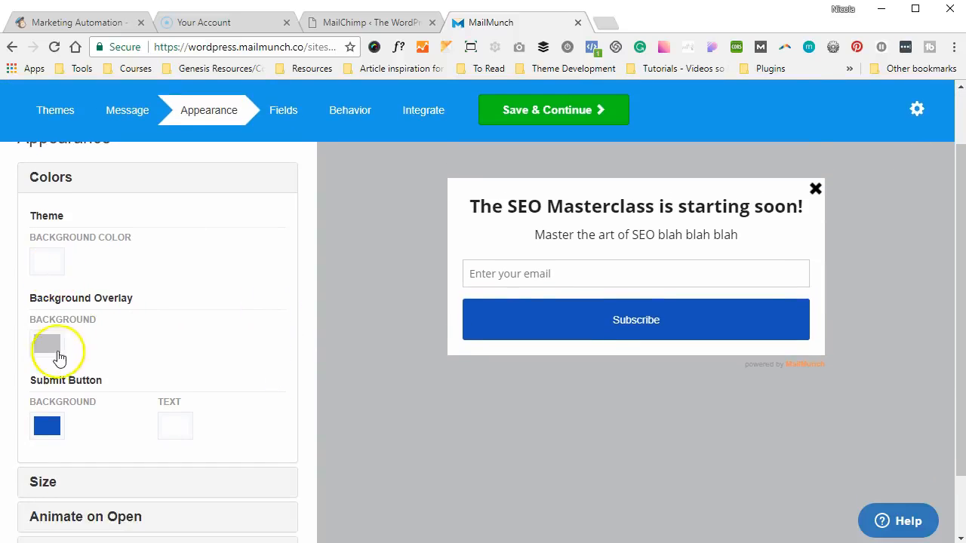
click(43, 427)
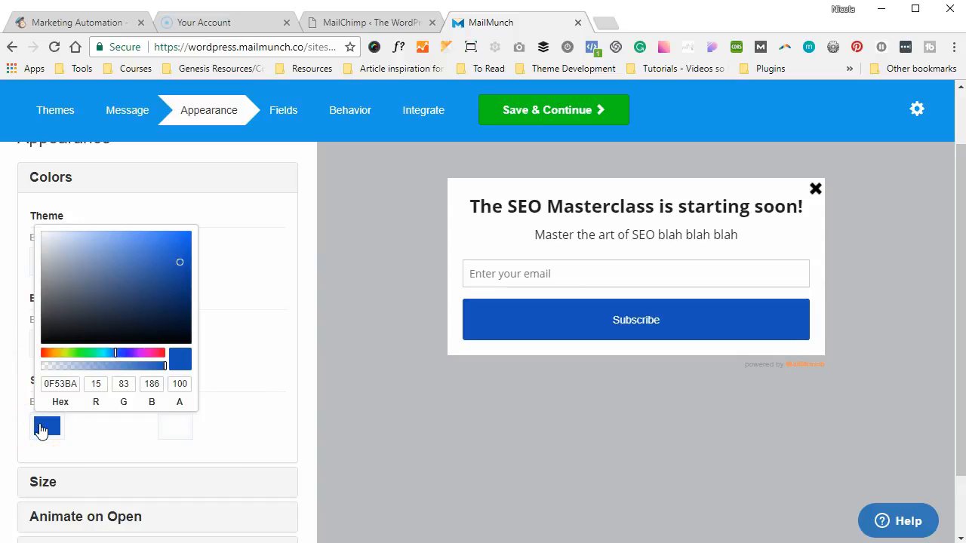
click(146, 352)
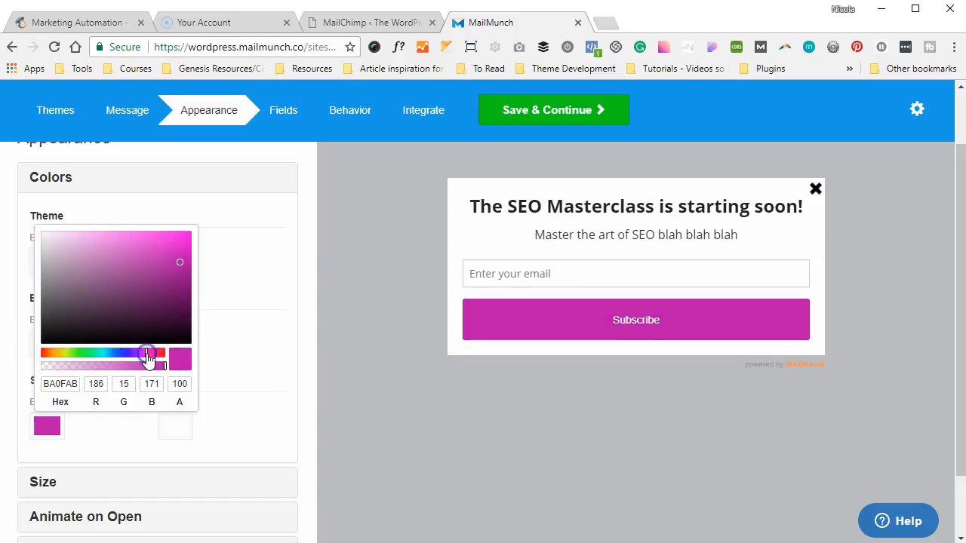
click(233, 315)
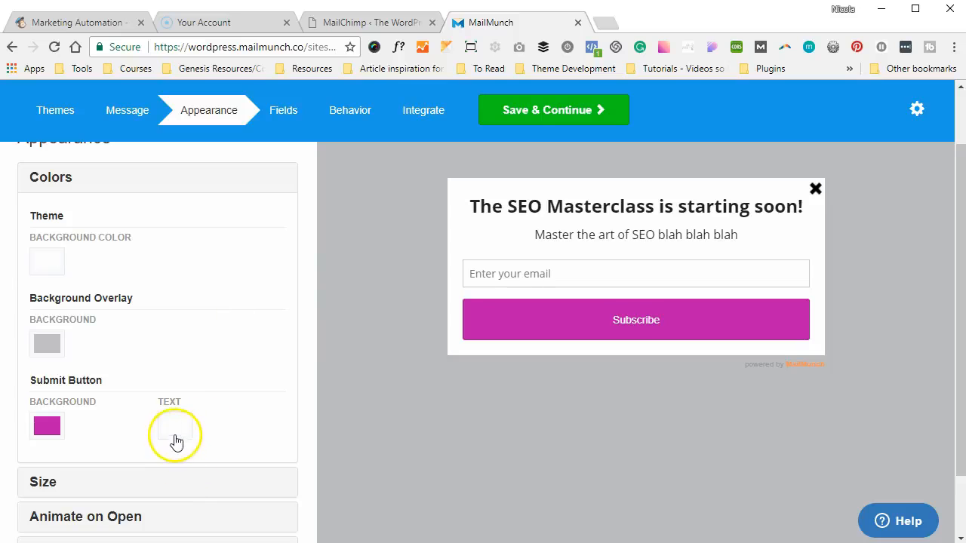
click(175, 436)
click(174, 436)
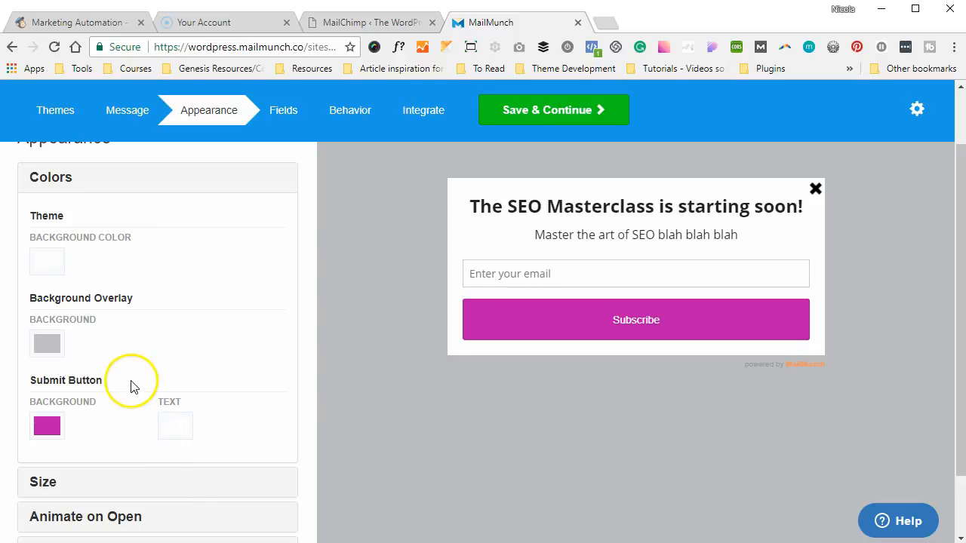
scroll(130, 386, down, 1)
Try Large and XL popup sizes, leaving the popup at Medium
click(93, 403)
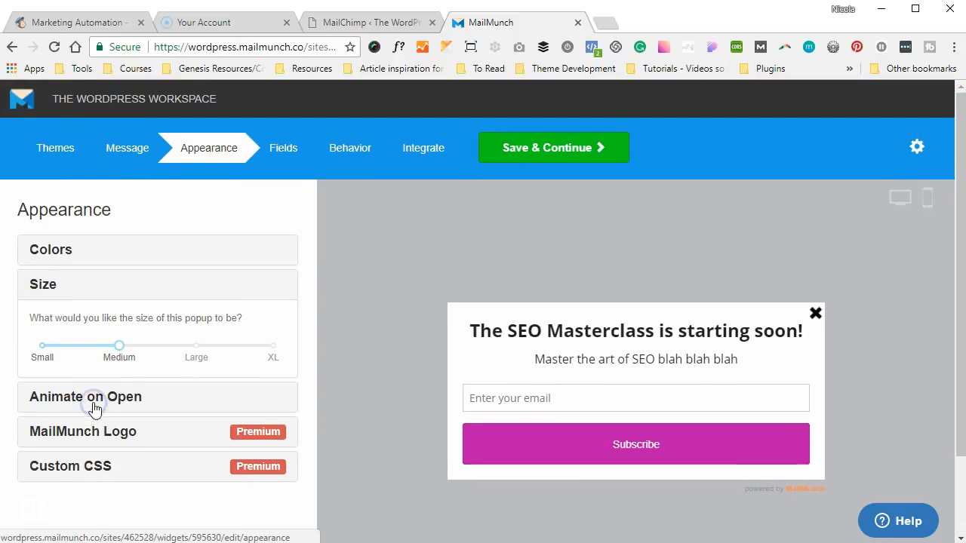
click(196, 349)
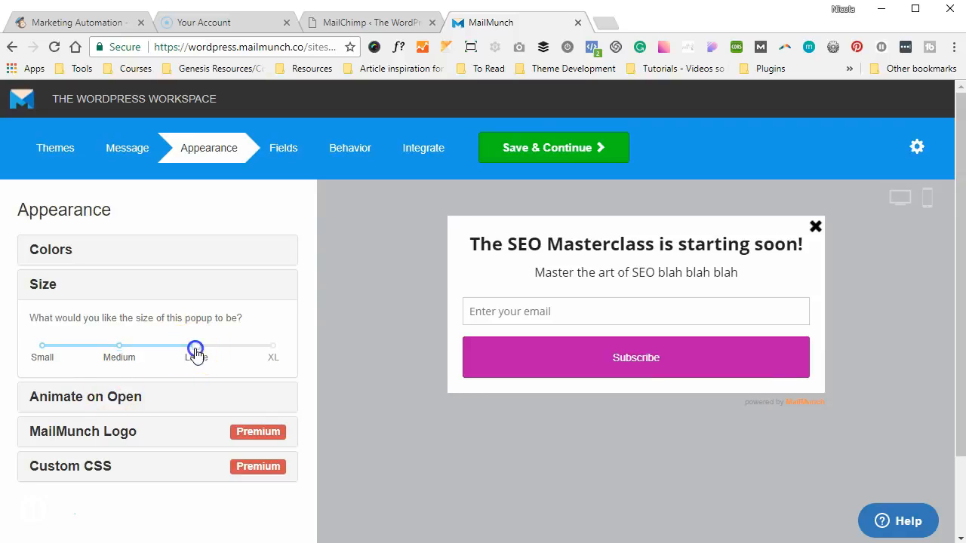
click(276, 348)
click(195, 348)
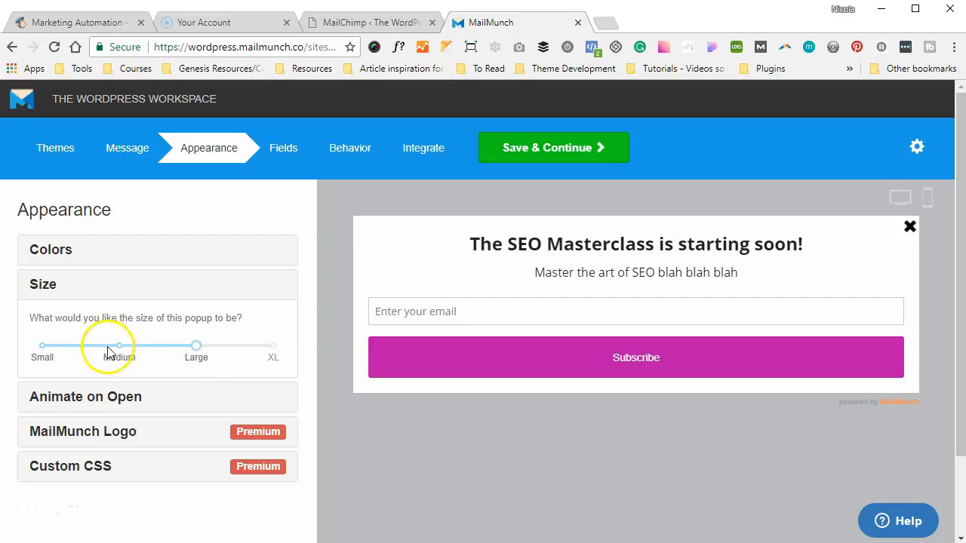
click(272, 347)
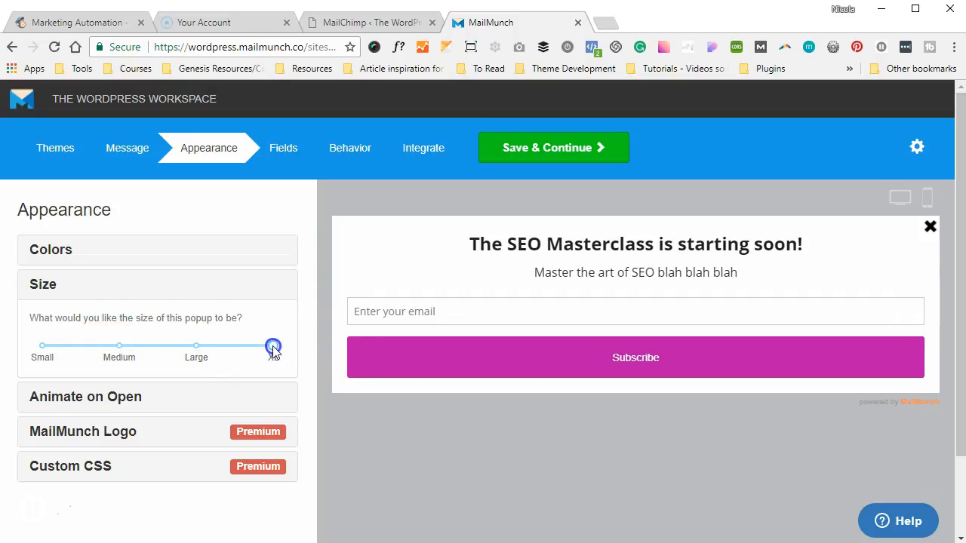
click(120, 349)
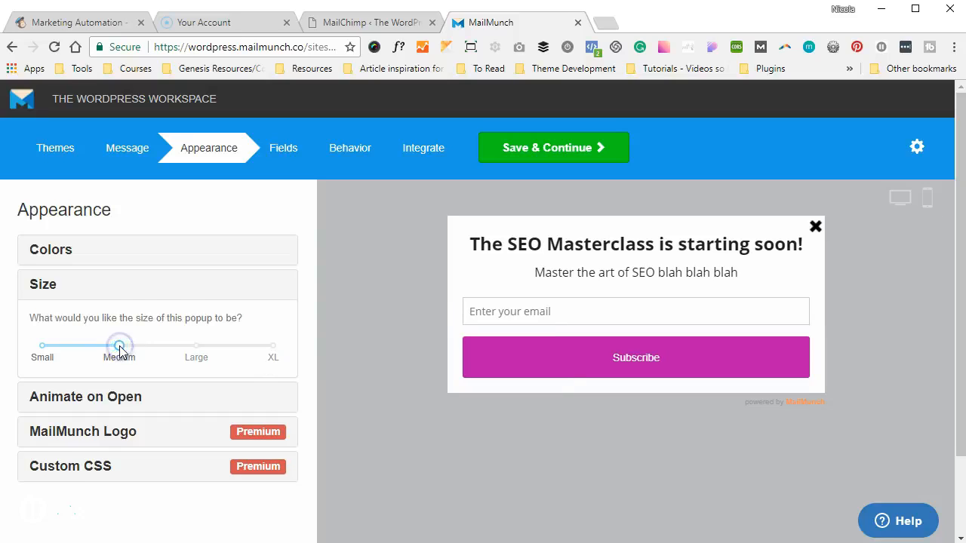
Set the popup's opening animation to Fly In, after trying Rubber Band
click(145, 396)
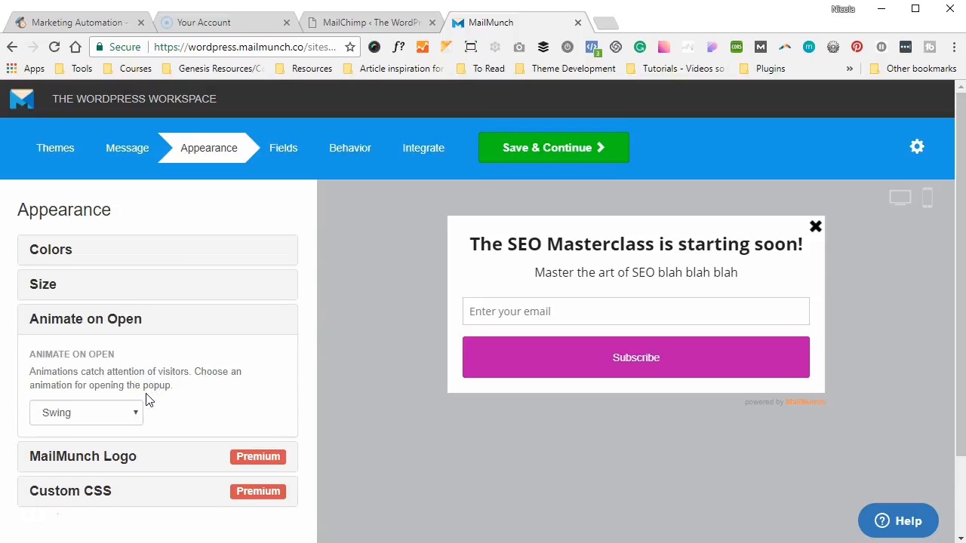
click(125, 411)
click(126, 413)
click(124, 413)
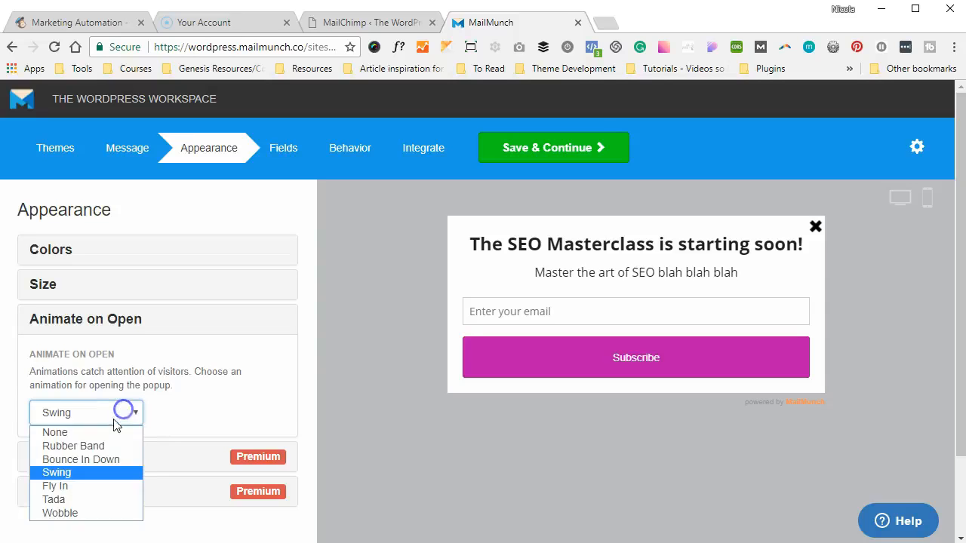
click(83, 447)
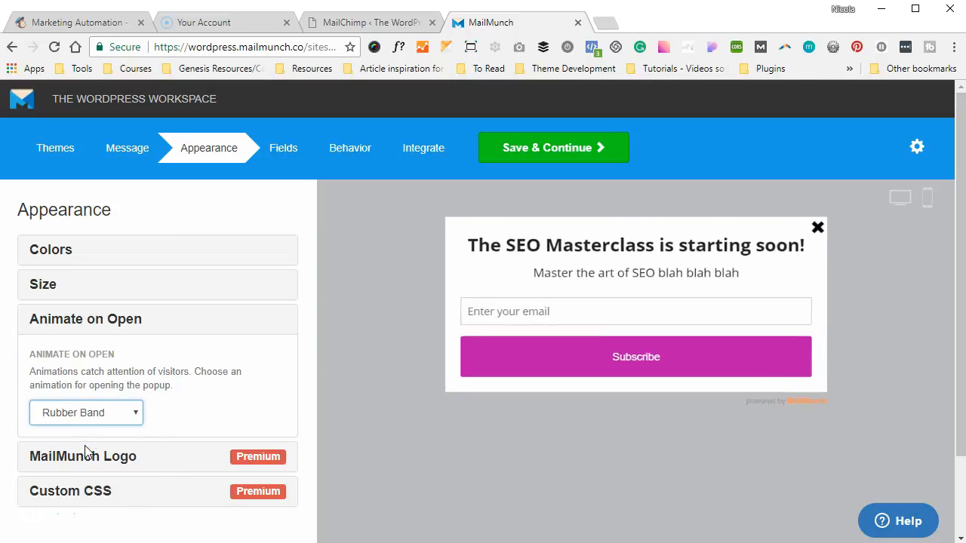
click(85, 453)
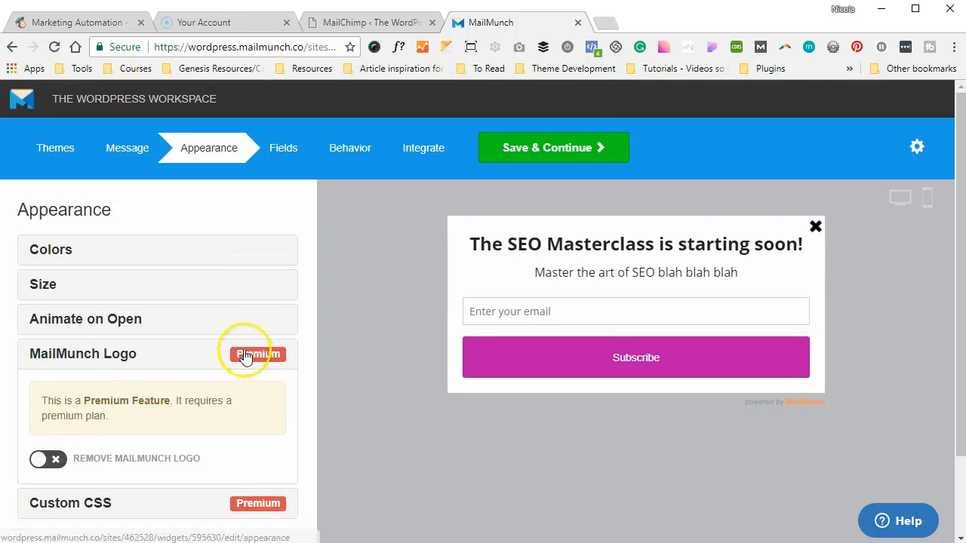
click(261, 305)
click(205, 315)
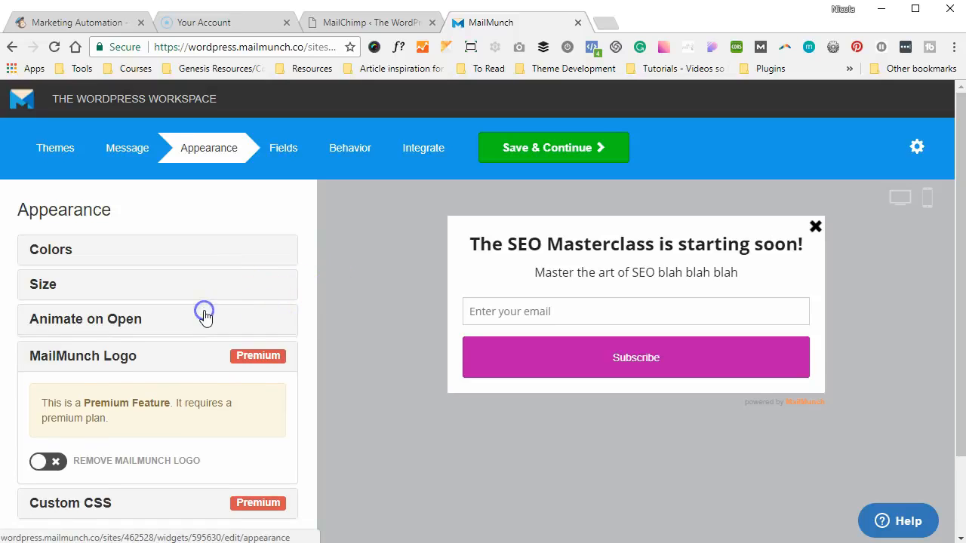
click(99, 409)
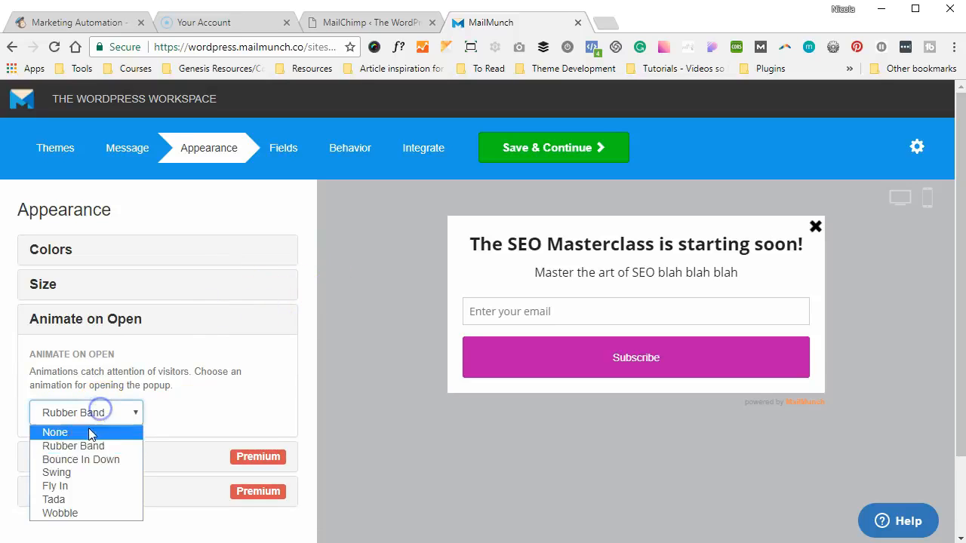
click(65, 486)
click(224, 366)
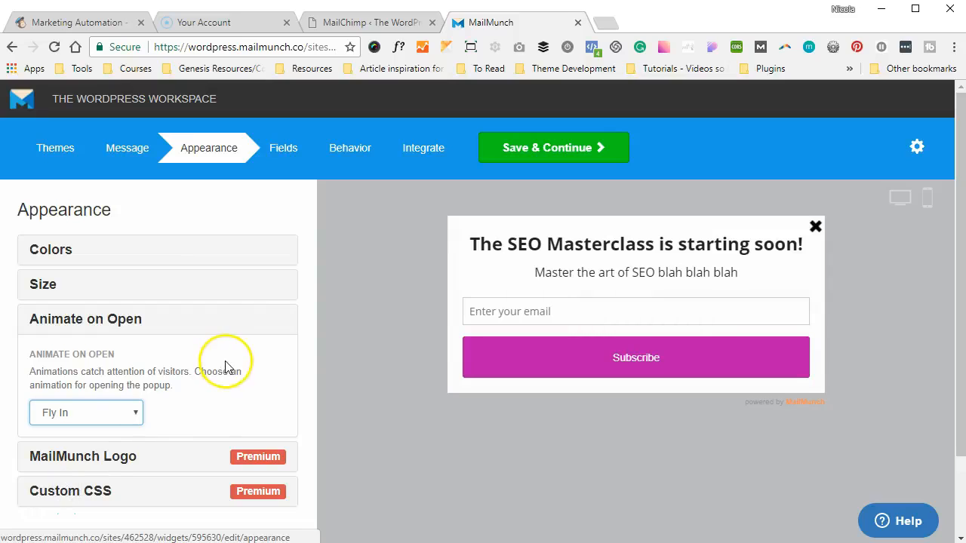
Review the MailMunch logo and premium Custom CSS options, then continue to Fields
scroll(226, 368, down, 2)
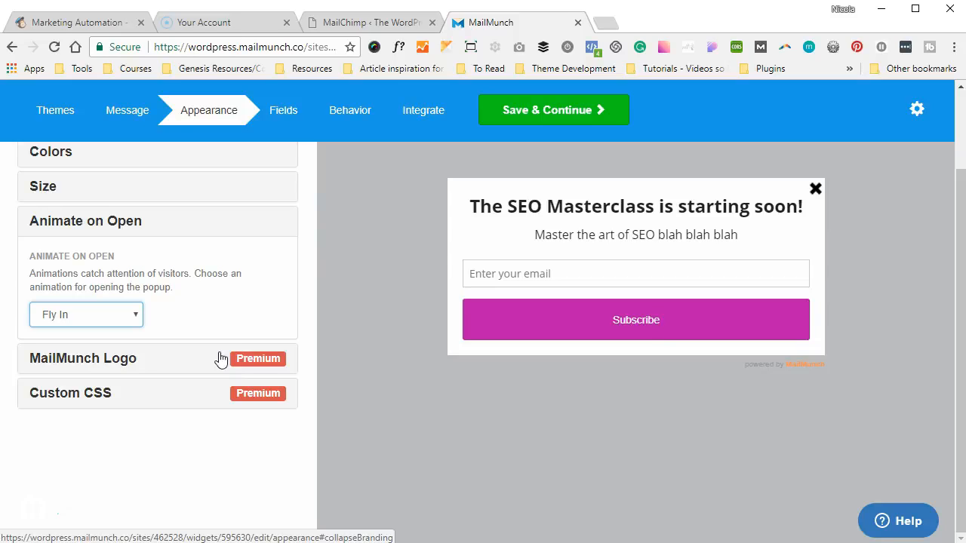
click(220, 360)
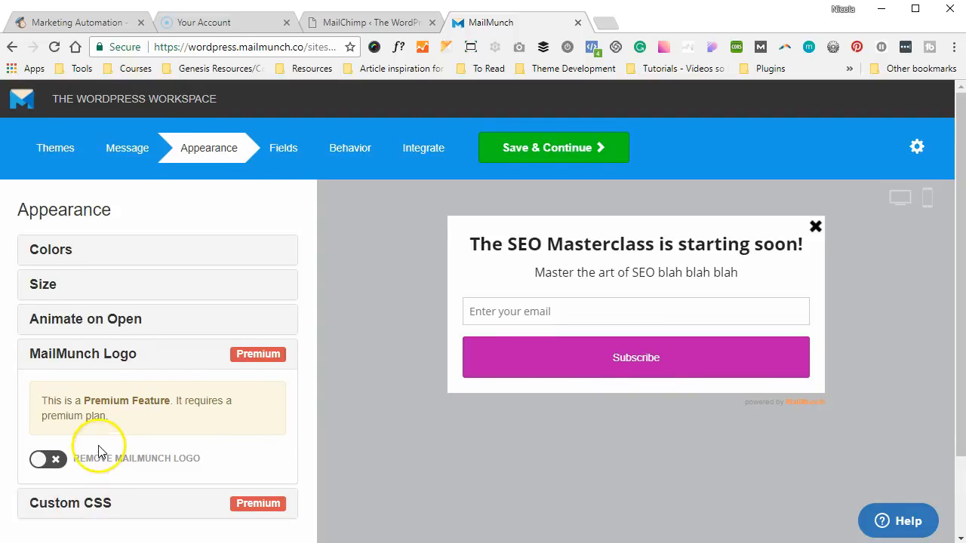
scroll(100, 445, down, 2)
click(133, 408)
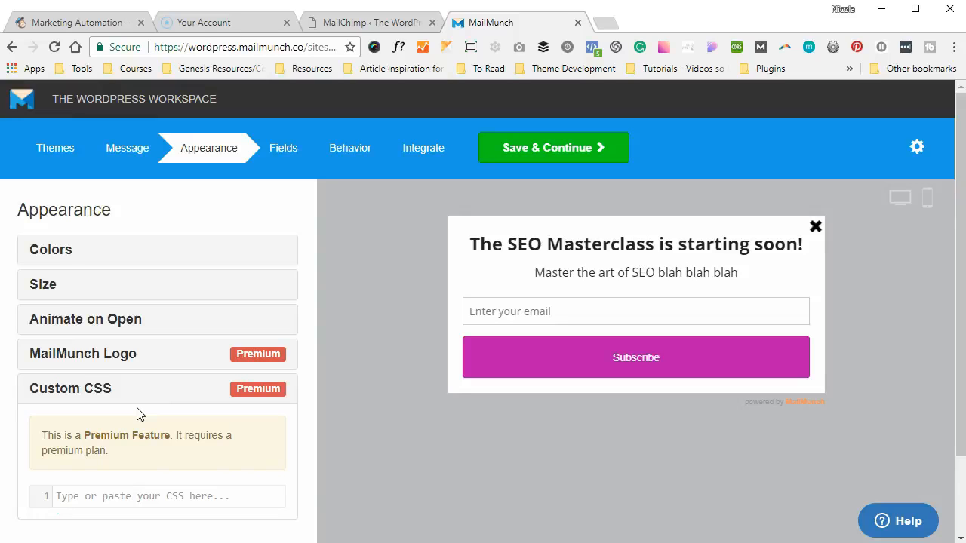
click(281, 151)
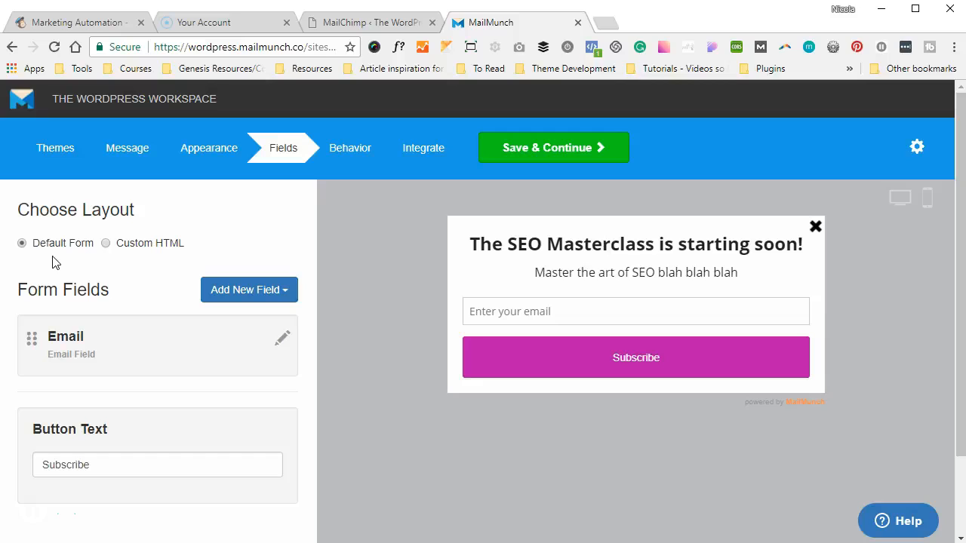
Add a First Name field to the popup form and move it above Email
click(111, 241)
click(218, 290)
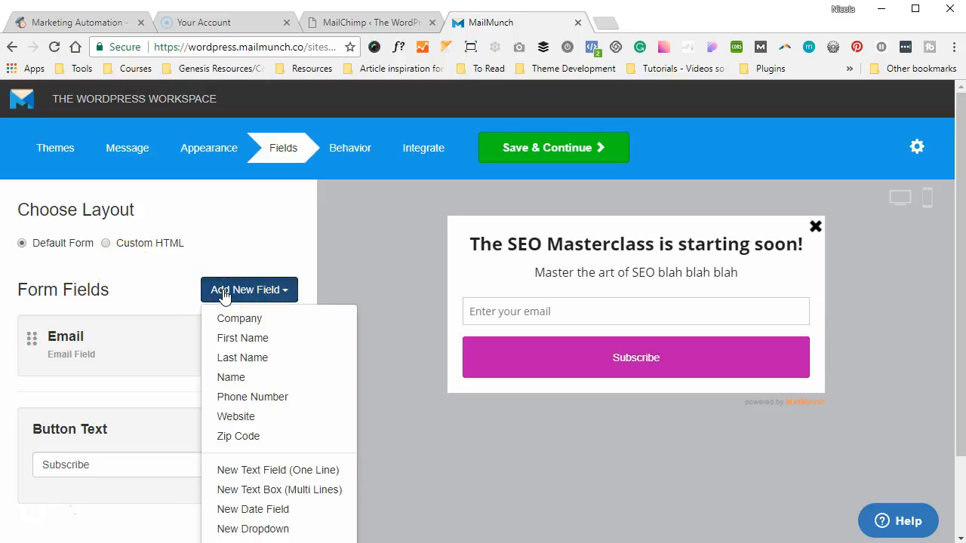
scroll(183, 288, down, 1)
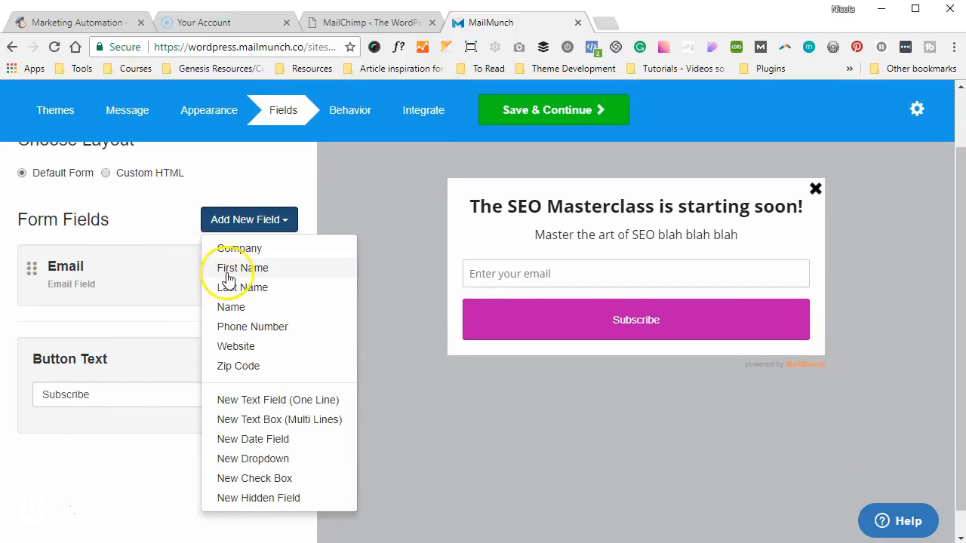
click(228, 275)
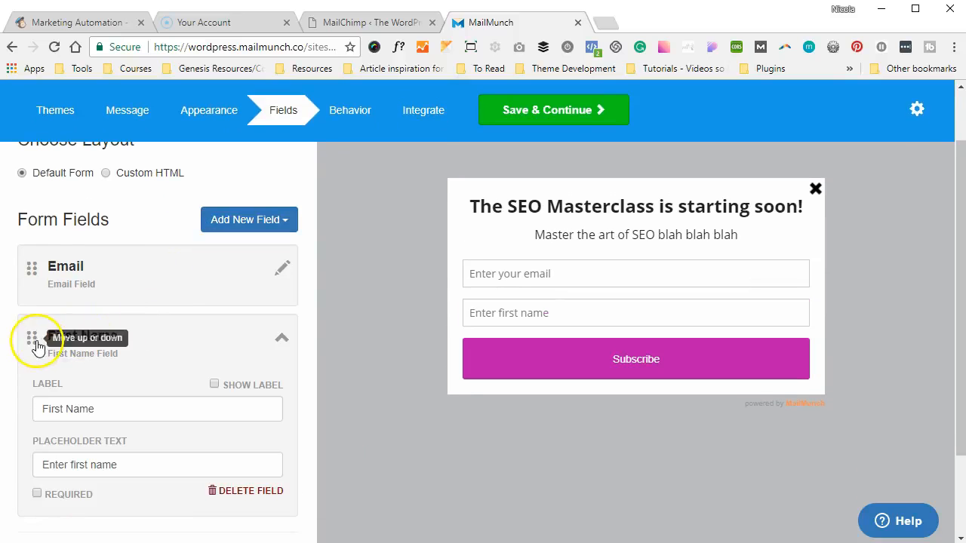
drag(34, 340, 30, 249)
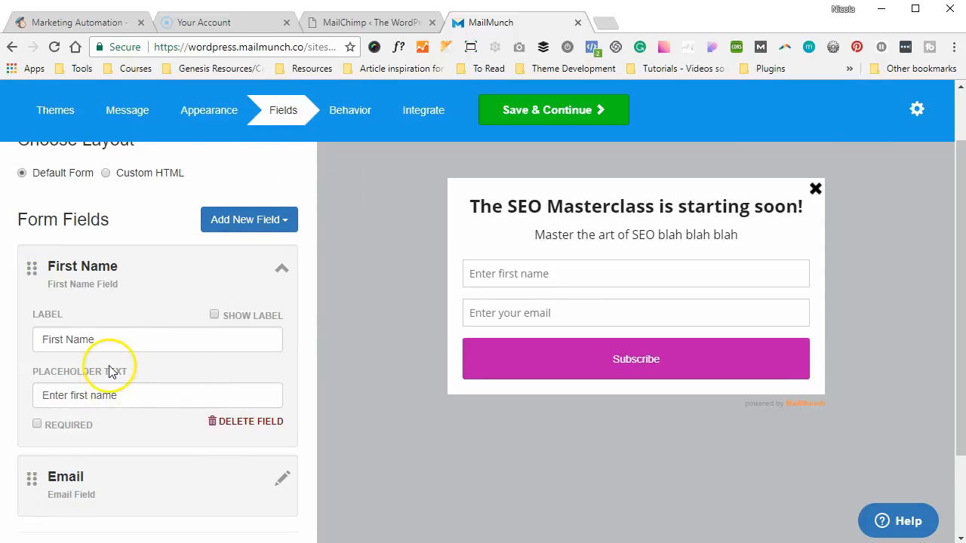
Change the button text from Subscribe to 'YES PLEASE, let me be the first to know!'
scroll(109, 371, down, 3)
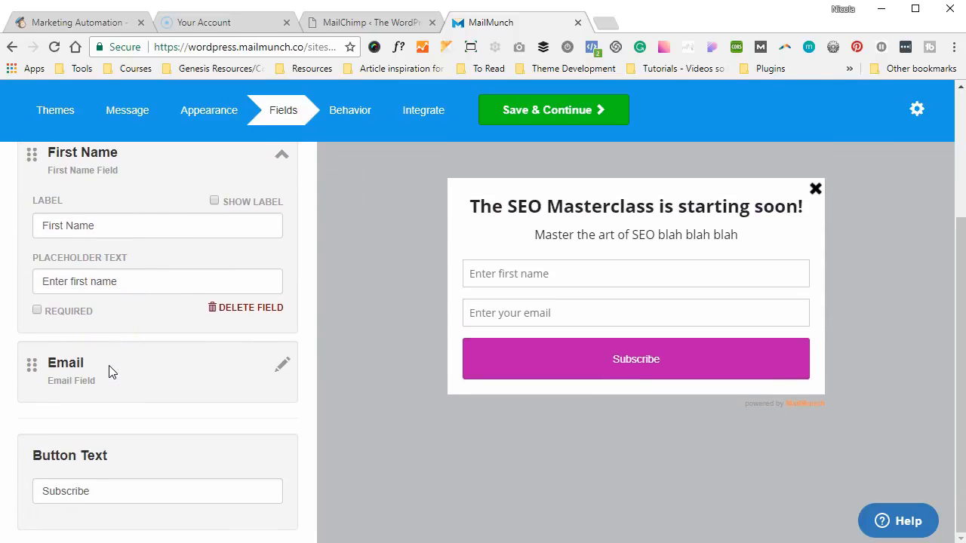
double_click(83, 487)
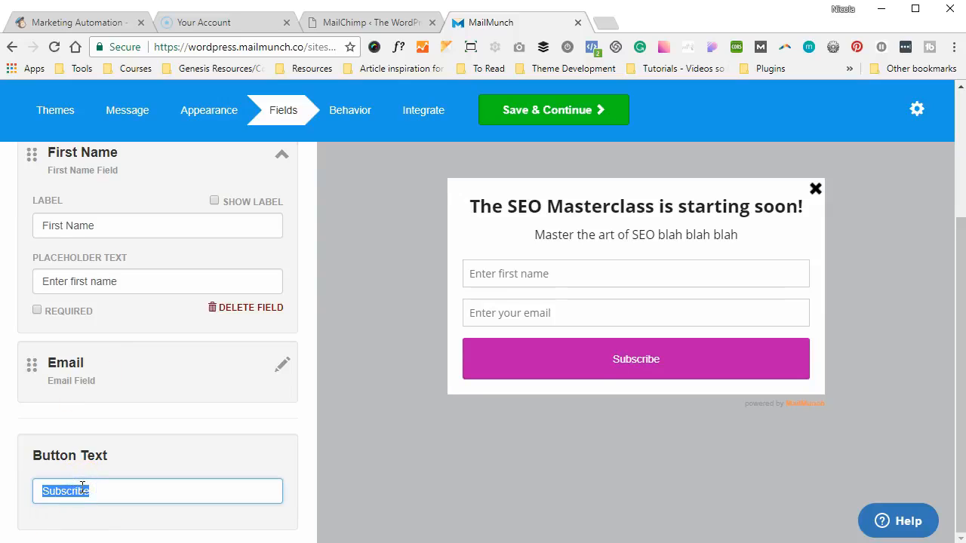
text(YES PLEASE)
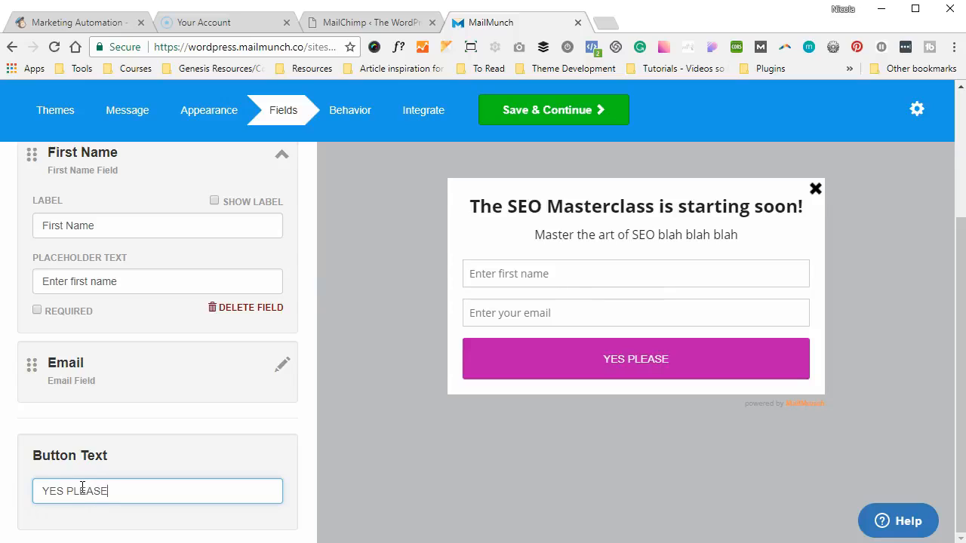
text(, get)
key(BackSpace)
key(BackSpace)
key(BackSpace)
text(let me be the fi)
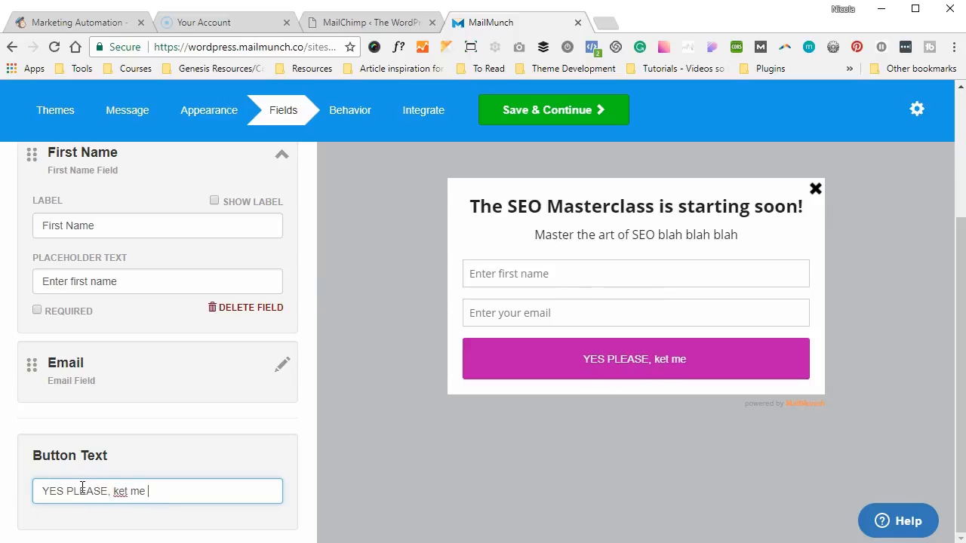
text(rst to know!)
click(140, 389)
scroll(141, 386, up, 5)
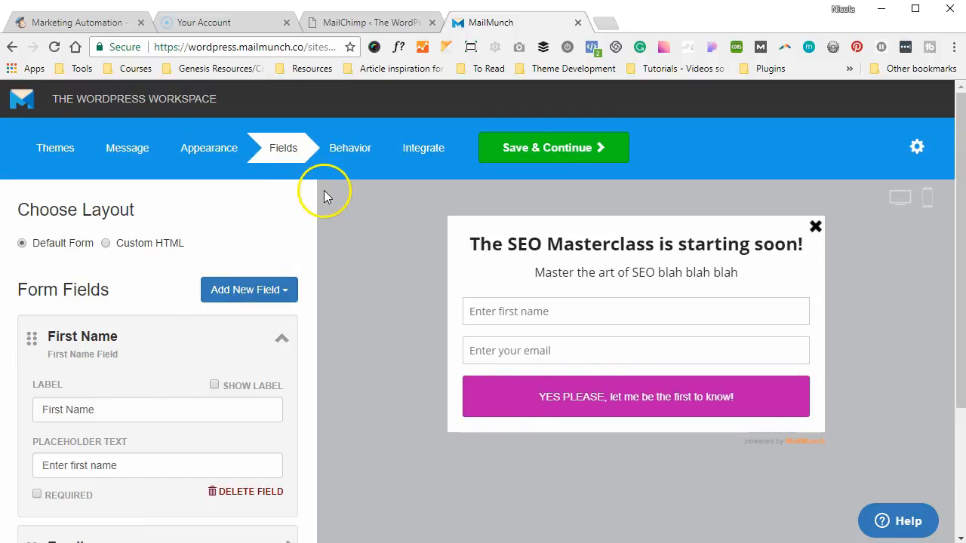
Open the Behavior settings and select the Loading Delay seconds box under When to Show
click(347, 154)
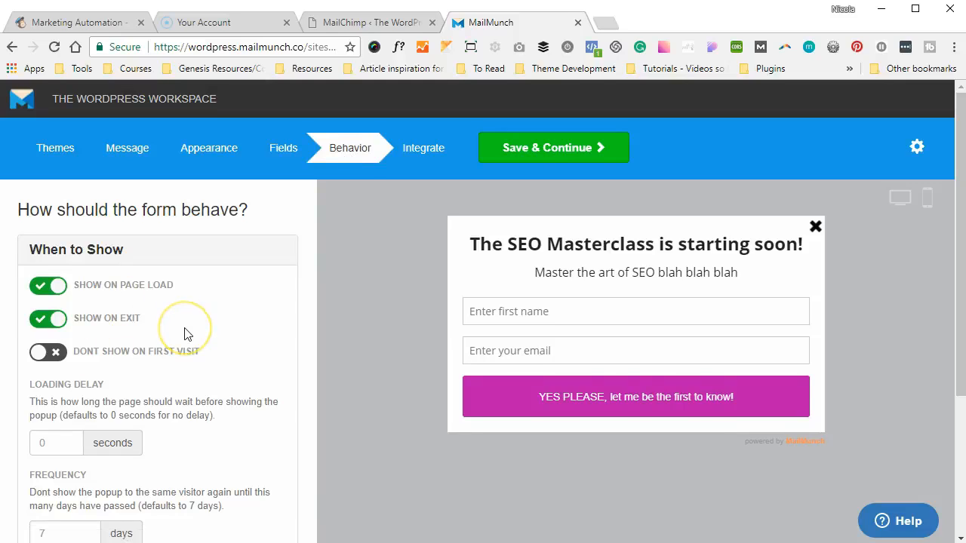
scroll(185, 334, down, 2)
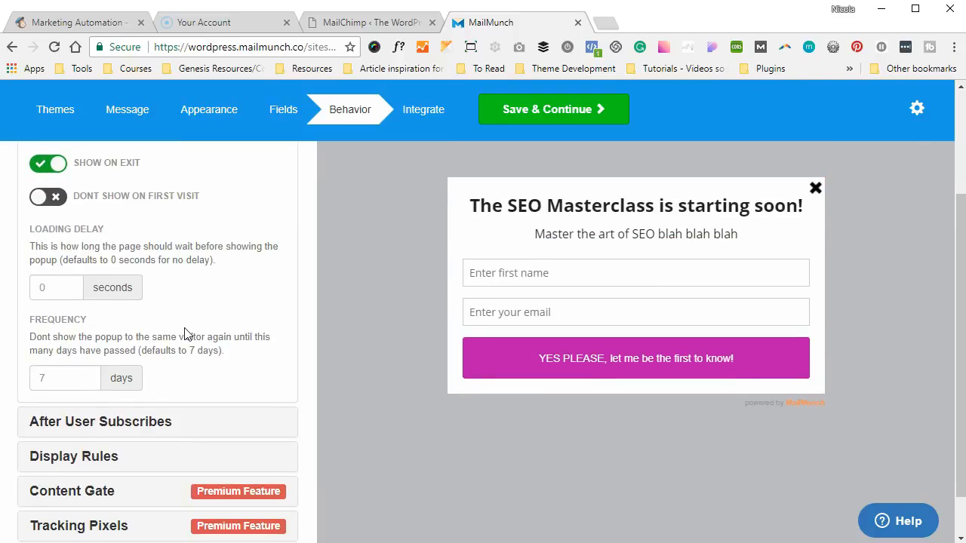
click(69, 287)
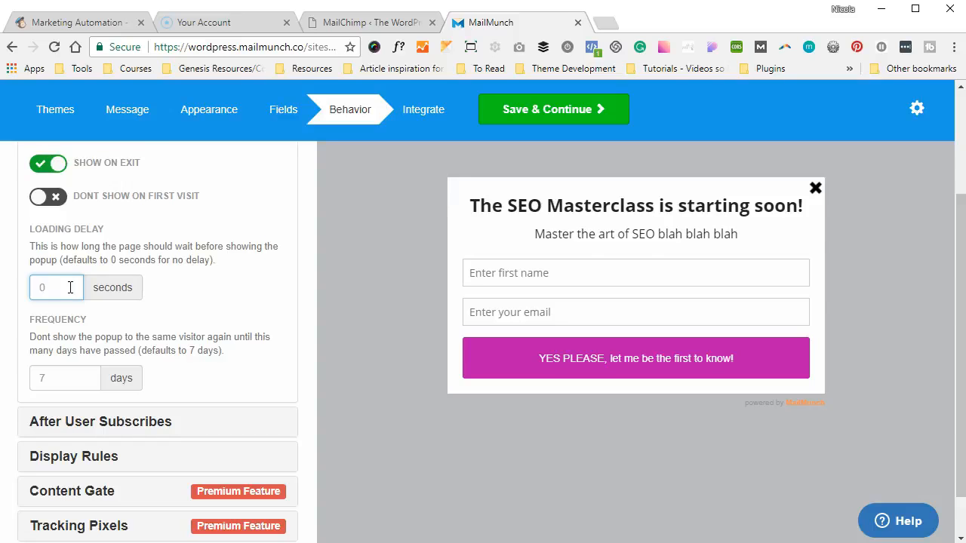
scroll(151, 324, down, 1)
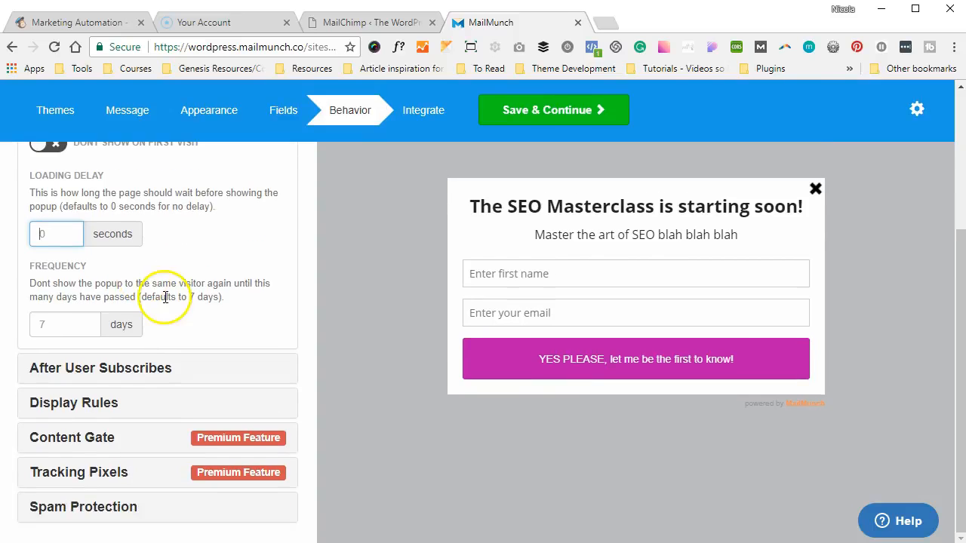
Expand the After User Subscribes settings and select the Redirect URL box
click(155, 362)
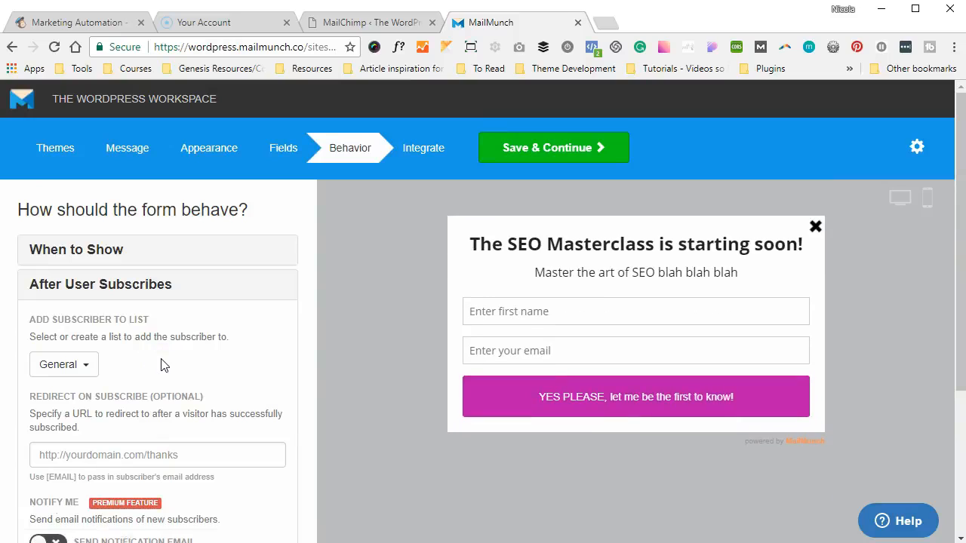
scroll(144, 362, down, 1)
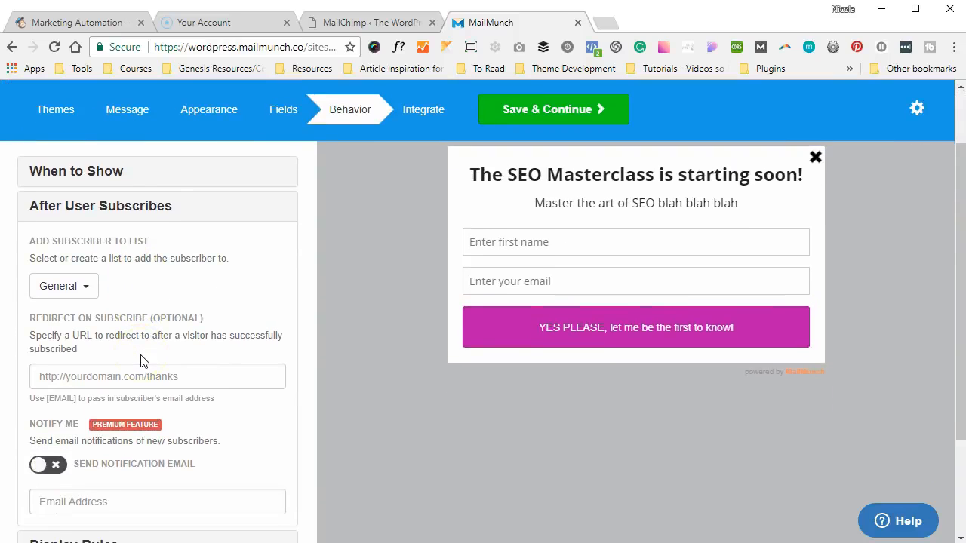
click(99, 374)
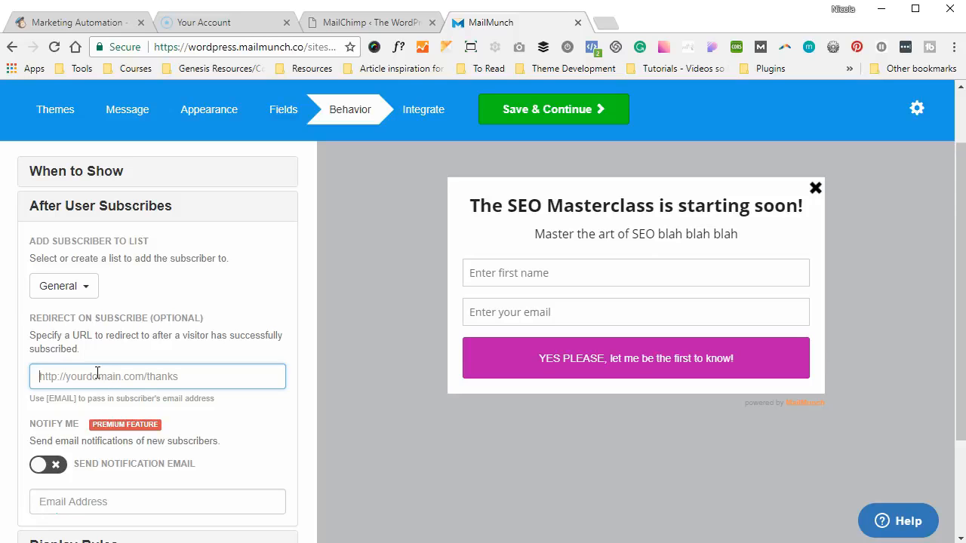
Expand Display Rules to show desktop, mobile and tablet all enabled
scroll(98, 374, down, 2)
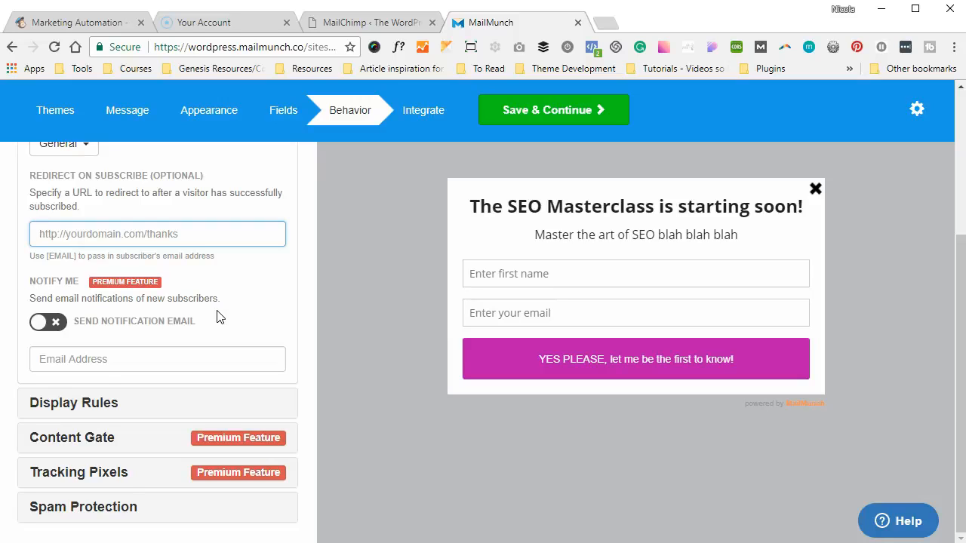
click(117, 407)
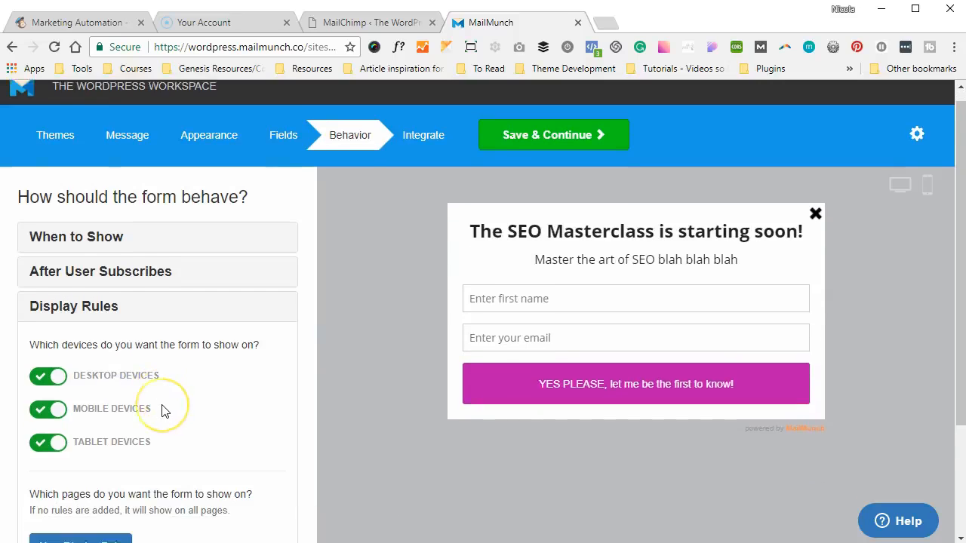
scroll(161, 405, down, 1)
scroll(165, 411, down, 1)
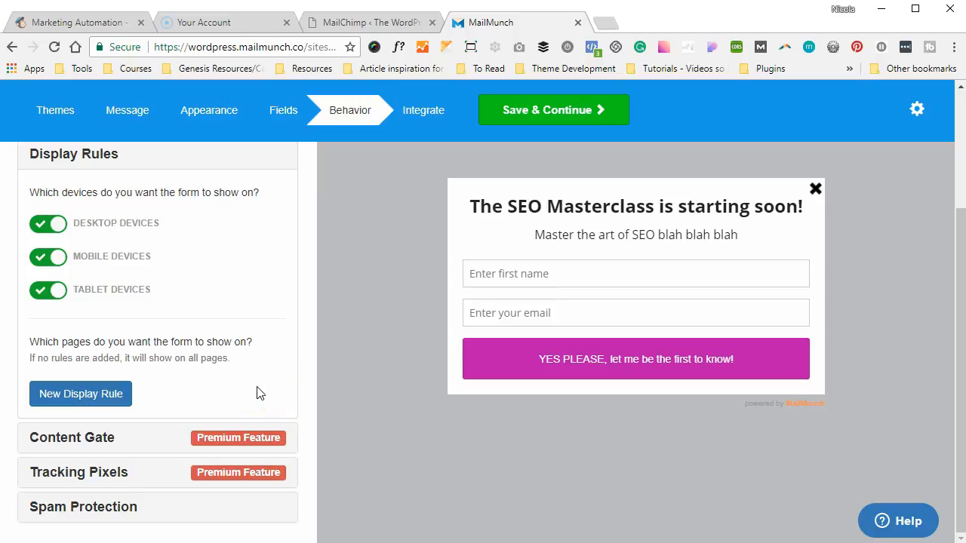
Expand Content Gate, Tracking Pixels and Spam Protection, showing built-in protection on and reCAPTCHA off
click(131, 442)
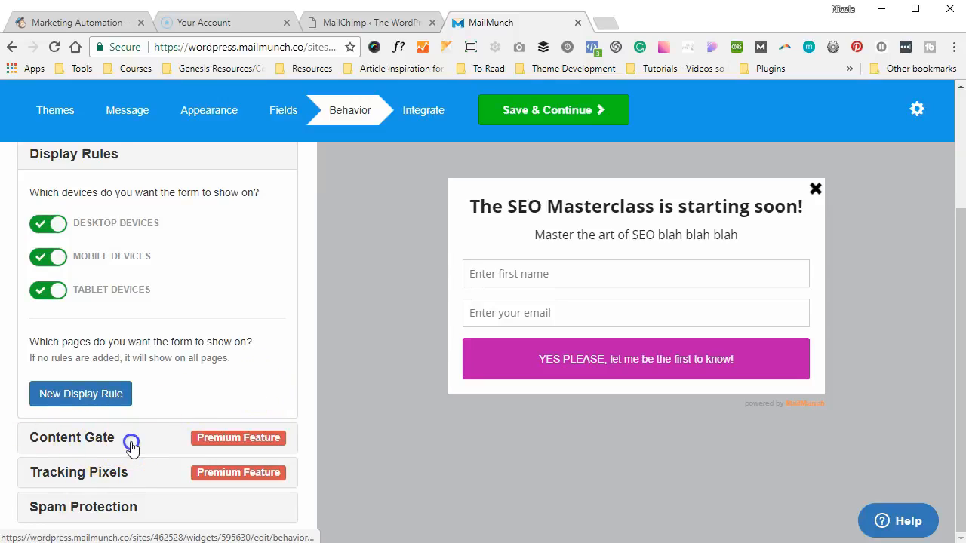
click(140, 450)
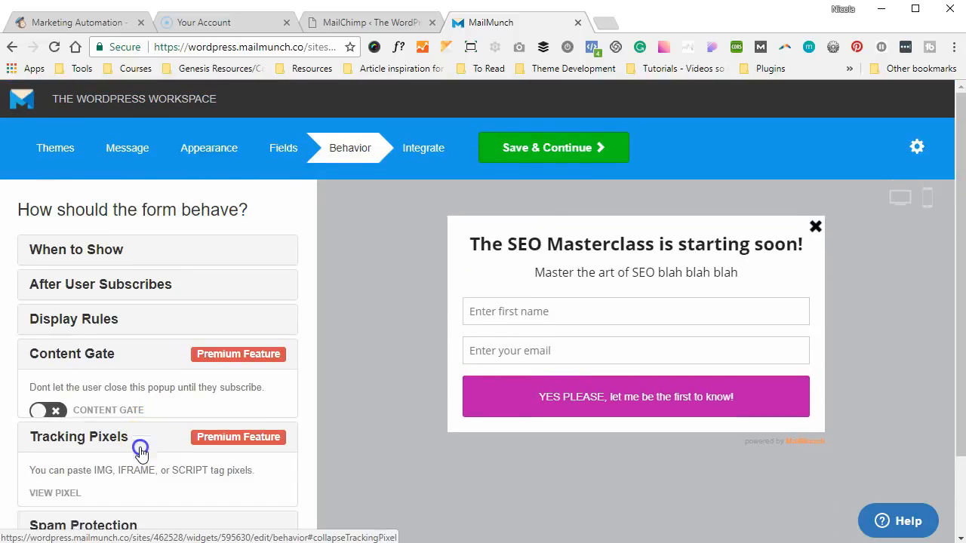
scroll(174, 441, down, 1)
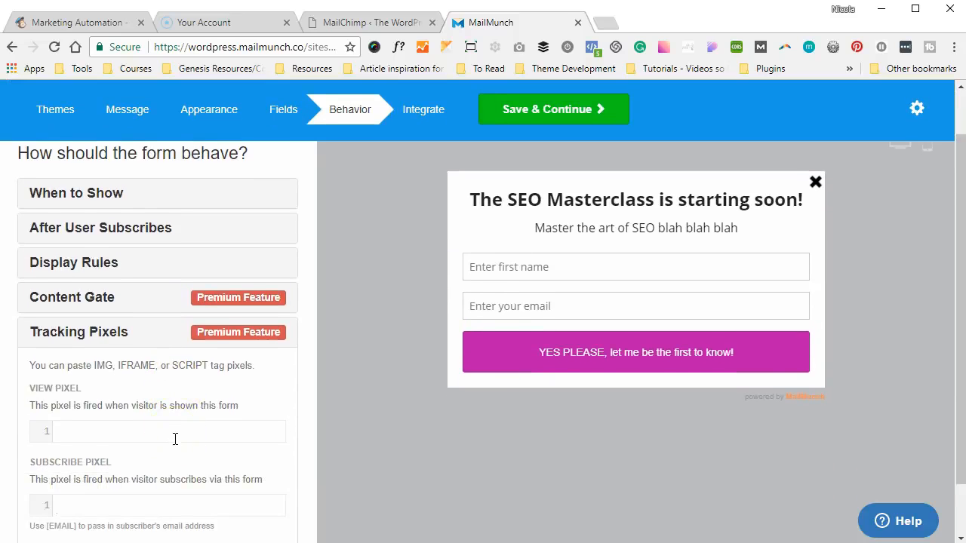
scroll(174, 439, down, 1)
click(133, 518)
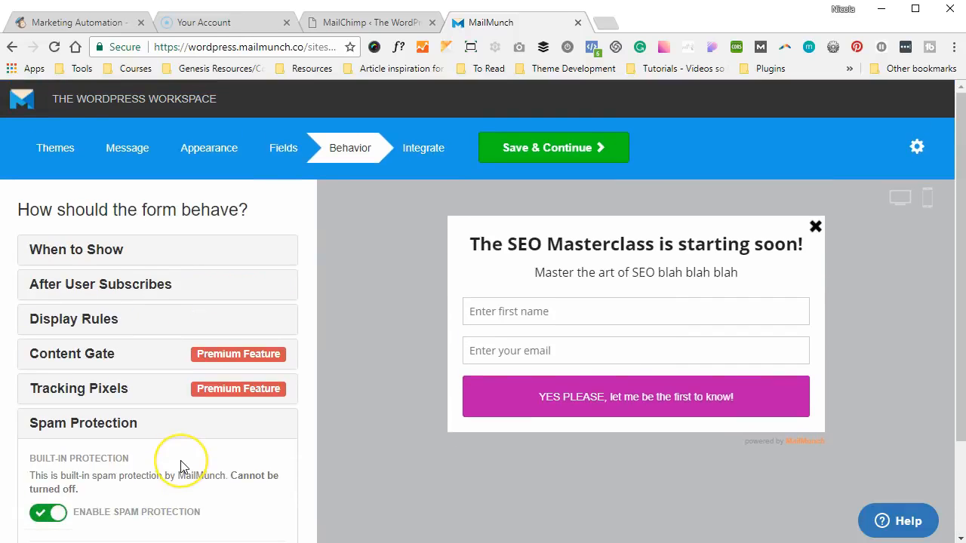
scroll(183, 463, down, 2)
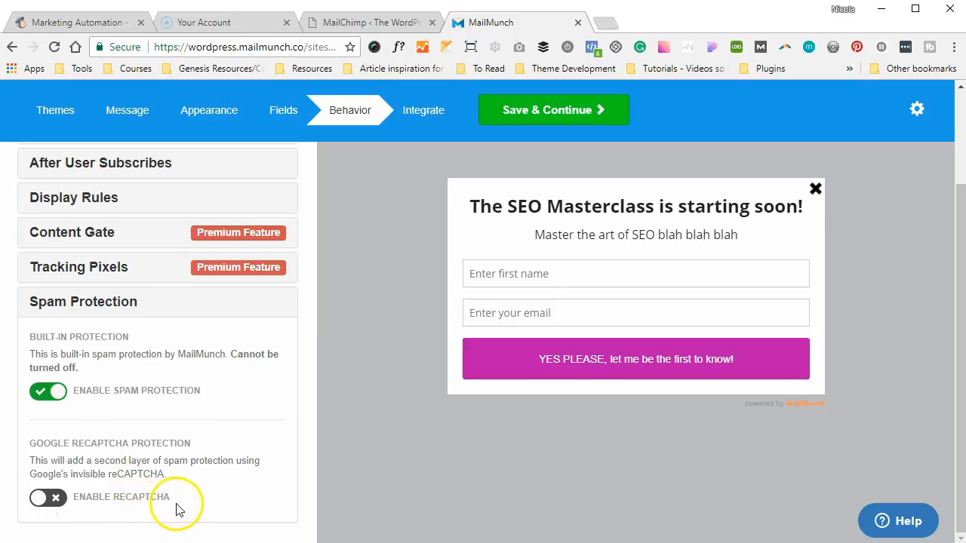
scroll(231, 291, up, 2)
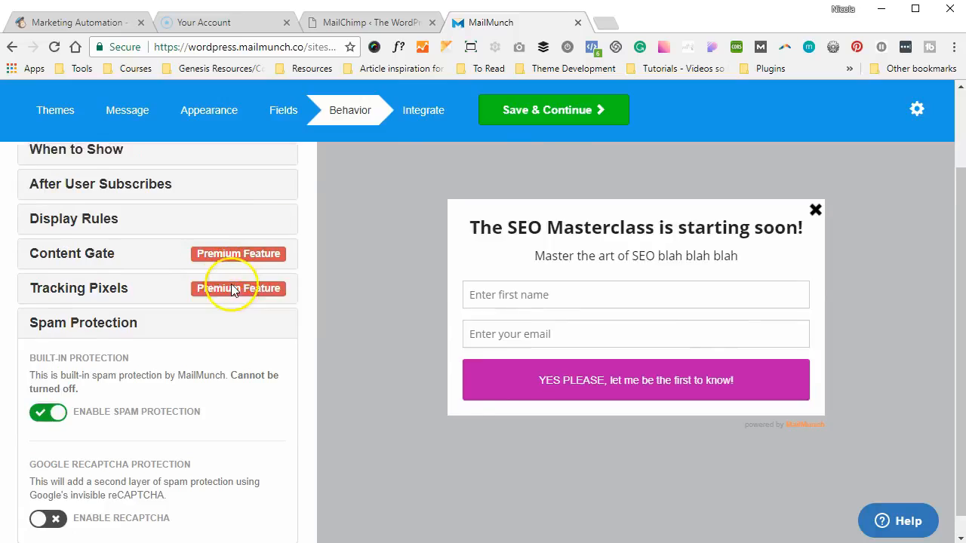
Open the Integrate step, keeping the 'SEO Masterclass with The WordPress Workspace' list selected
click(419, 157)
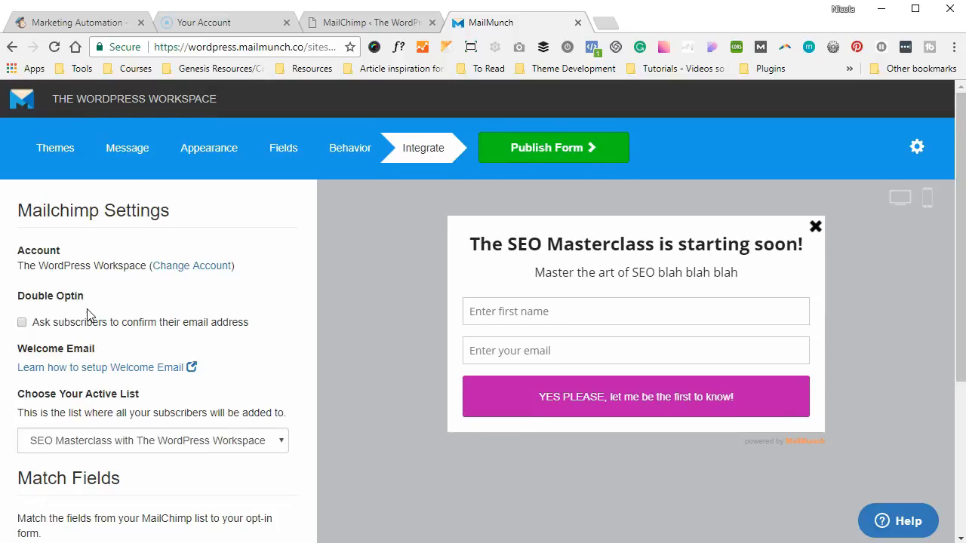
scroll(87, 315, down, 2)
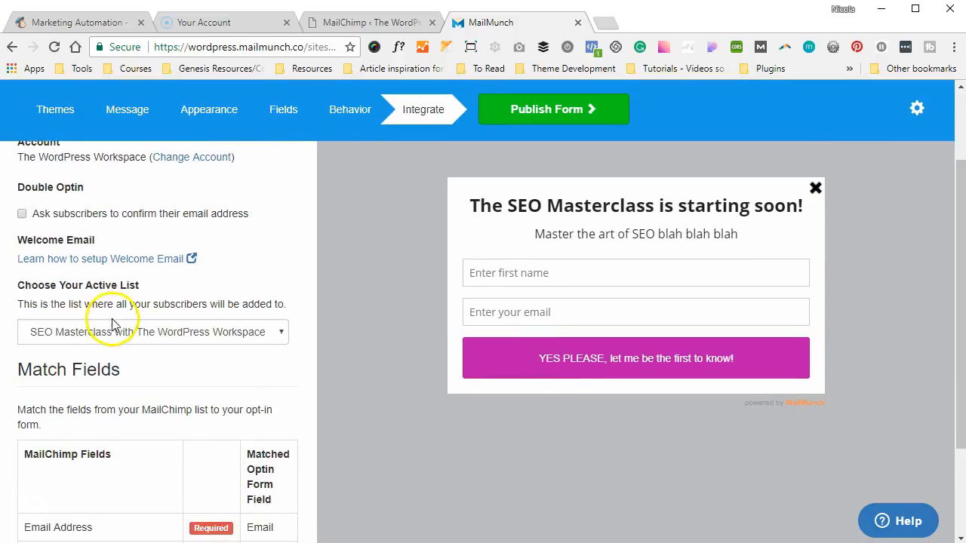
click(113, 330)
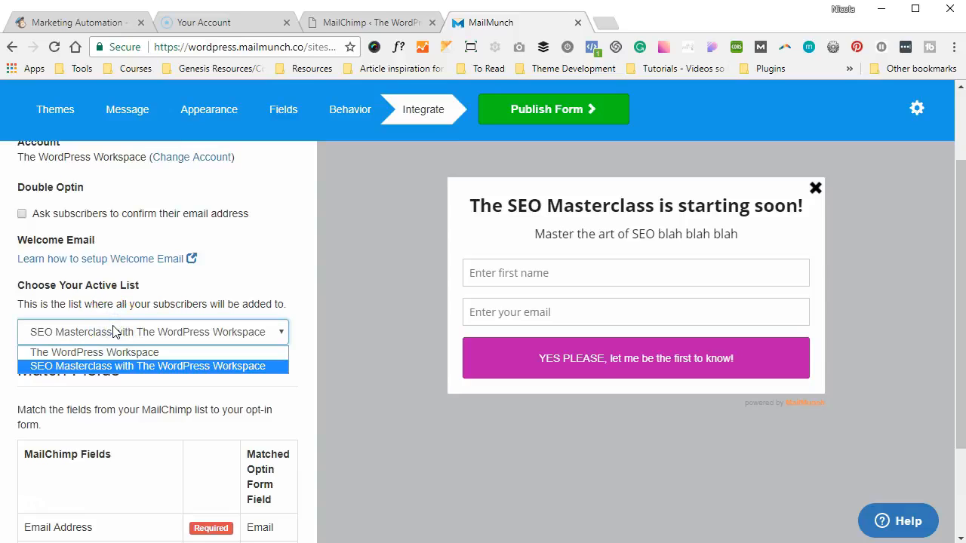
click(113, 330)
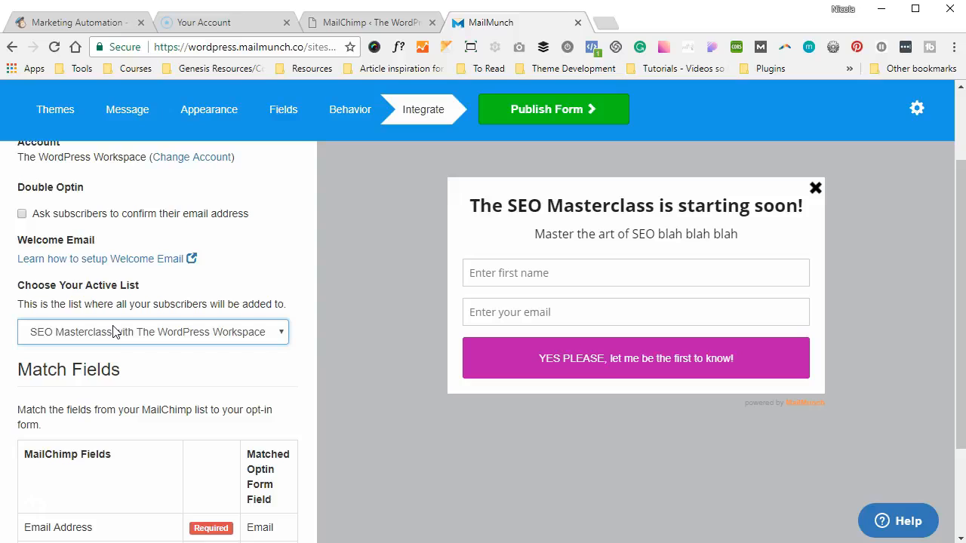
Match the FNAME First and Last Name field to First Name, leaving MMERGE2 unchanged
scroll(113, 332, down, 2)
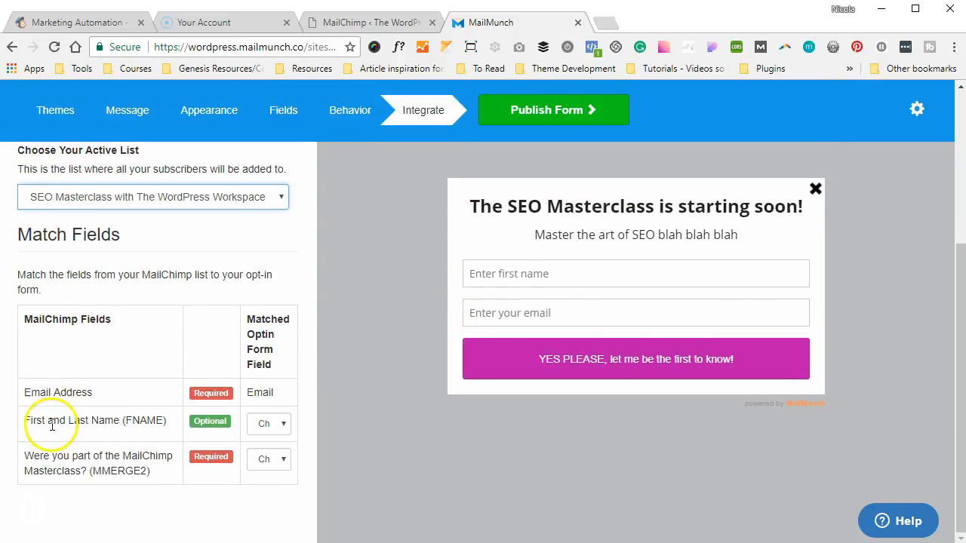
click(260, 425)
click(265, 454)
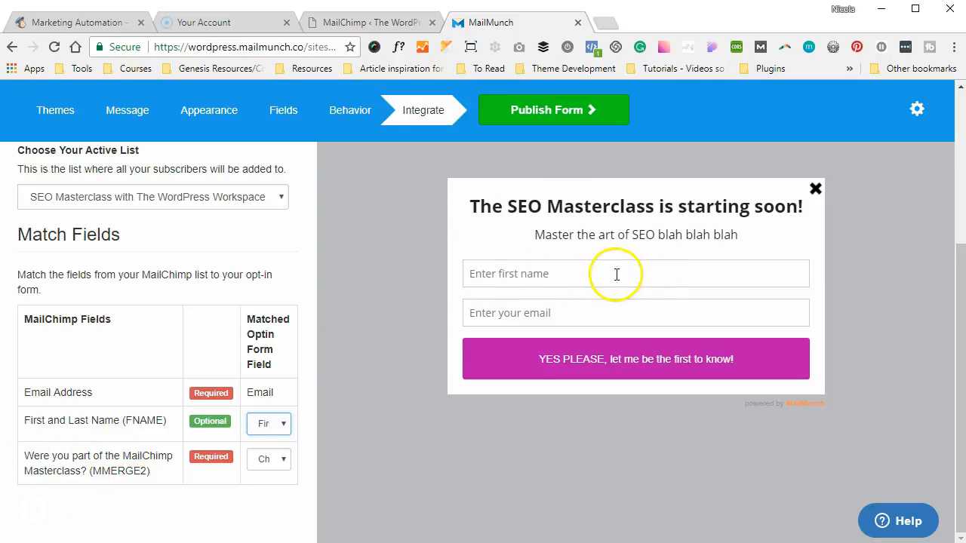
click(256, 462)
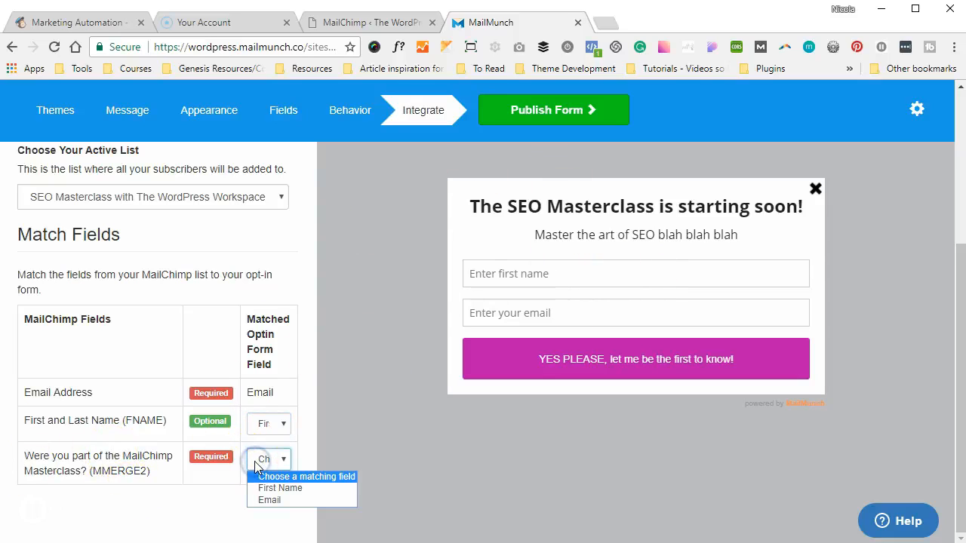
click(256, 462)
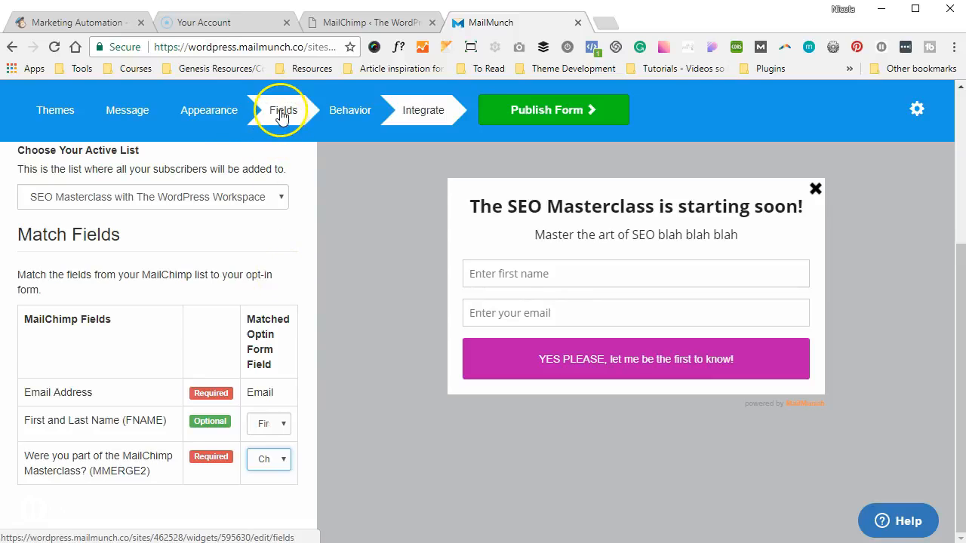
Add a Dropdown field with Option 1, Option 2 and Option 3 below Email, selecting its label
click(229, 111)
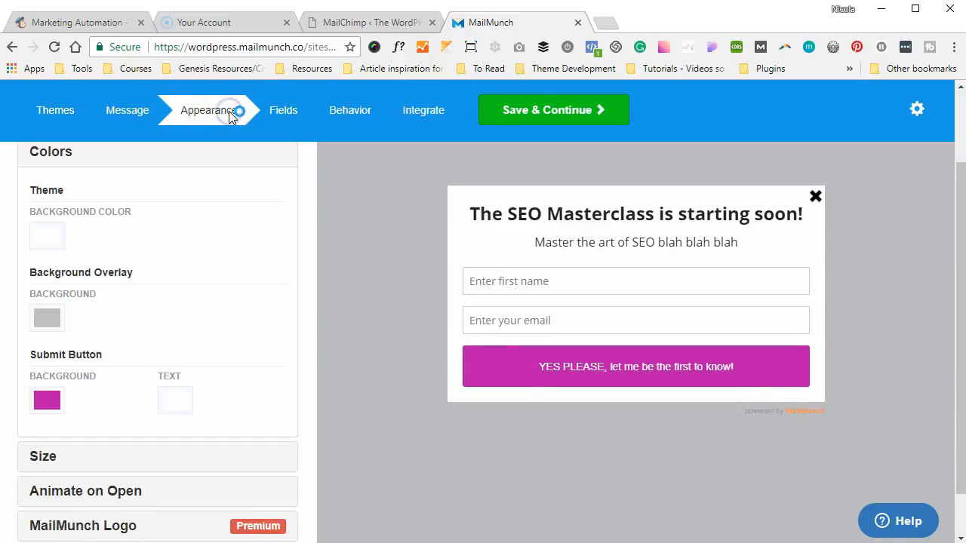
click(281, 105)
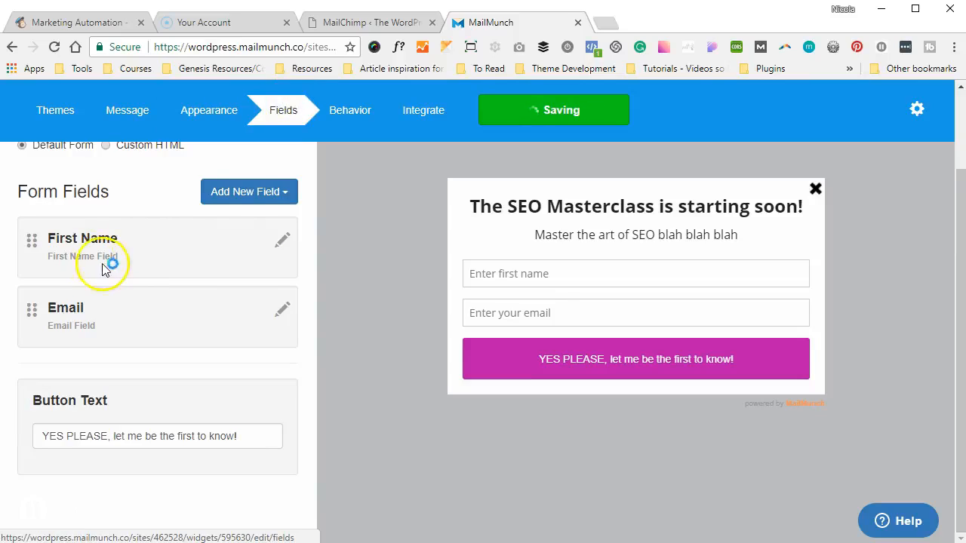
click(253, 192)
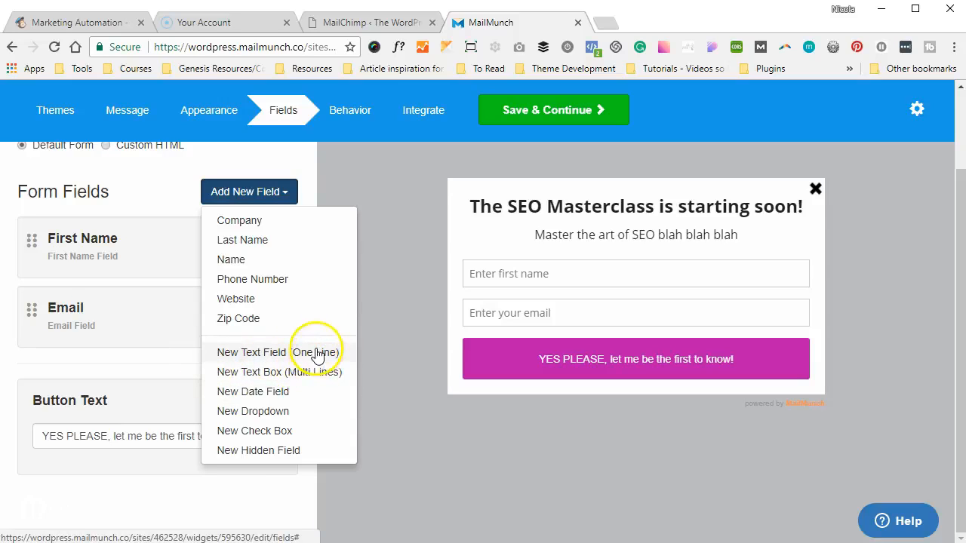
click(280, 417)
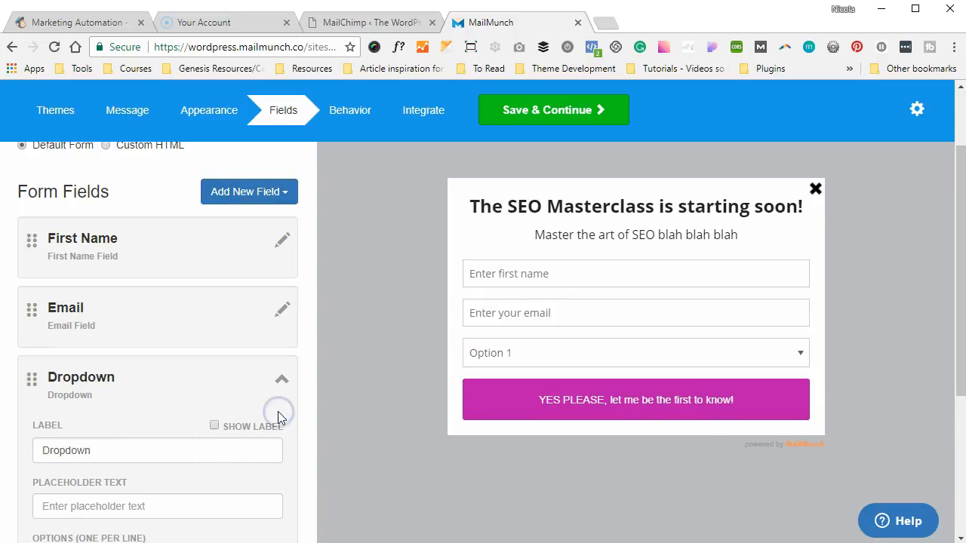
scroll(203, 411, down, 2)
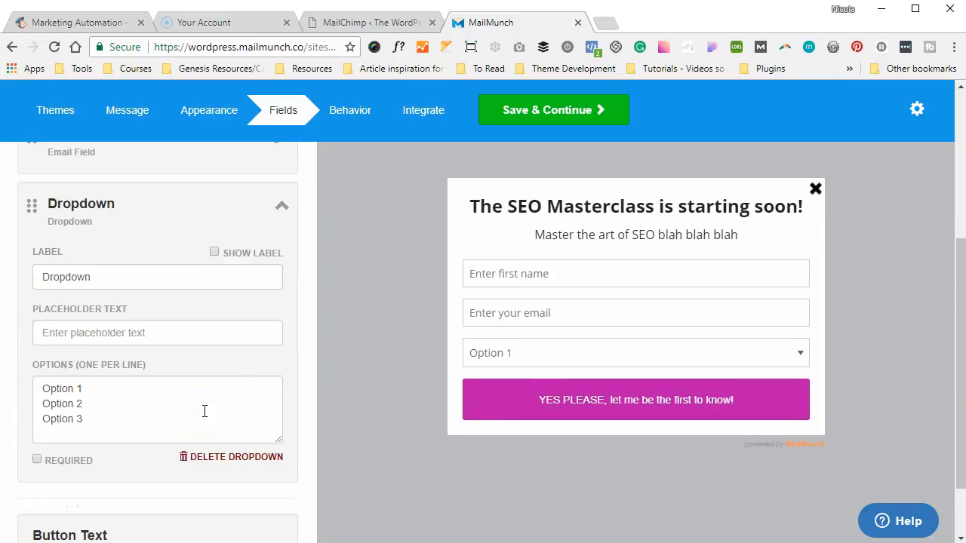
click(80, 283)
double_click(80, 282)
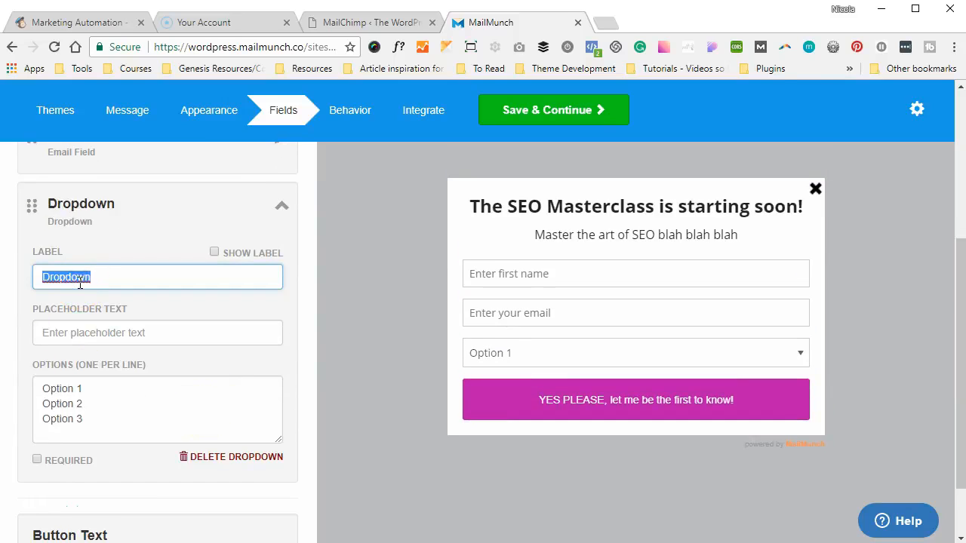
scroll(80, 283, up, 4)
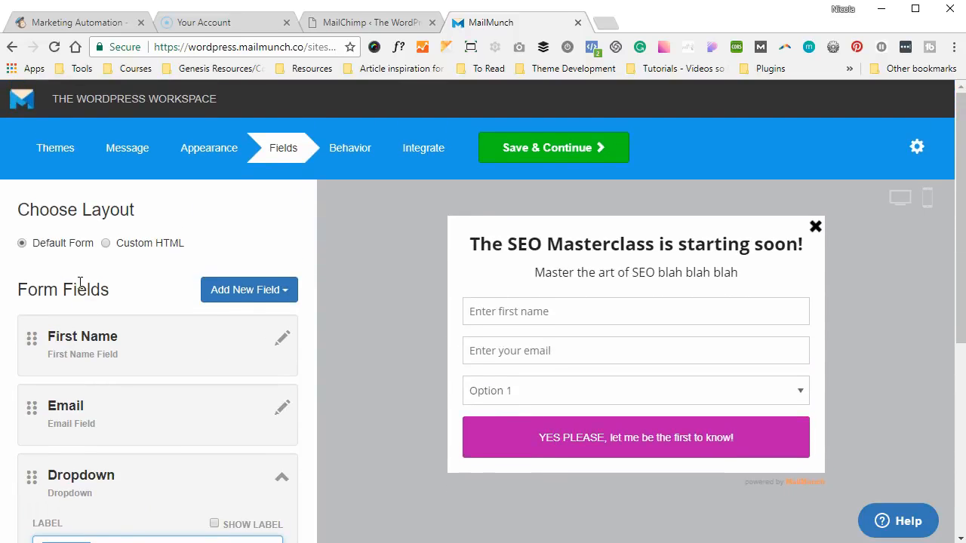
scroll(80, 282, down, 5)
scroll(80, 282, up, 5)
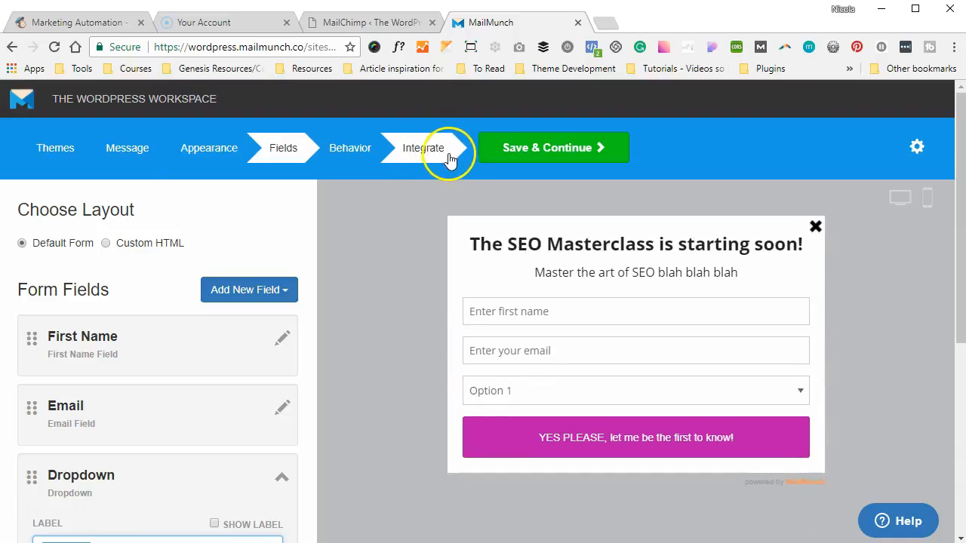
Publish the SEO Masterclass popup and finish, skipping the welcome email setup
click(449, 159)
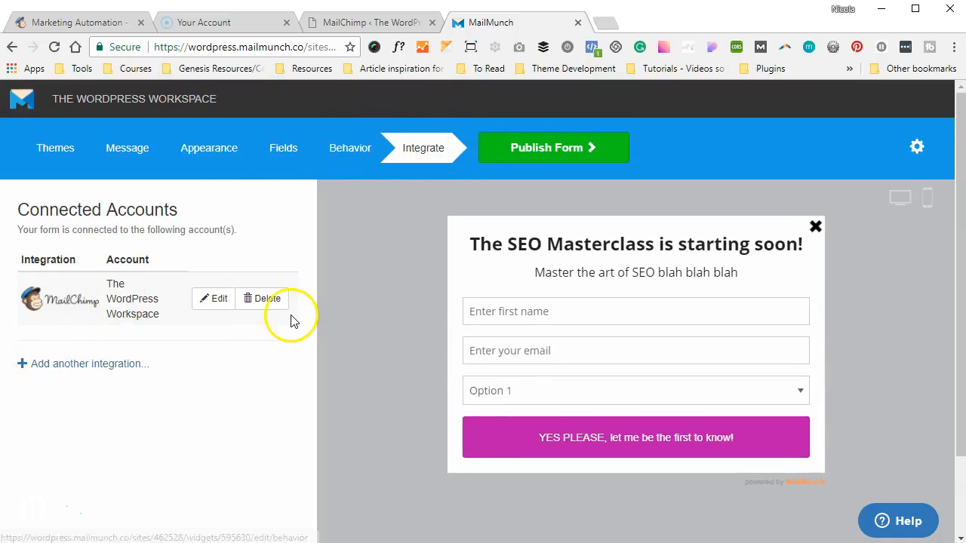
click(604, 164)
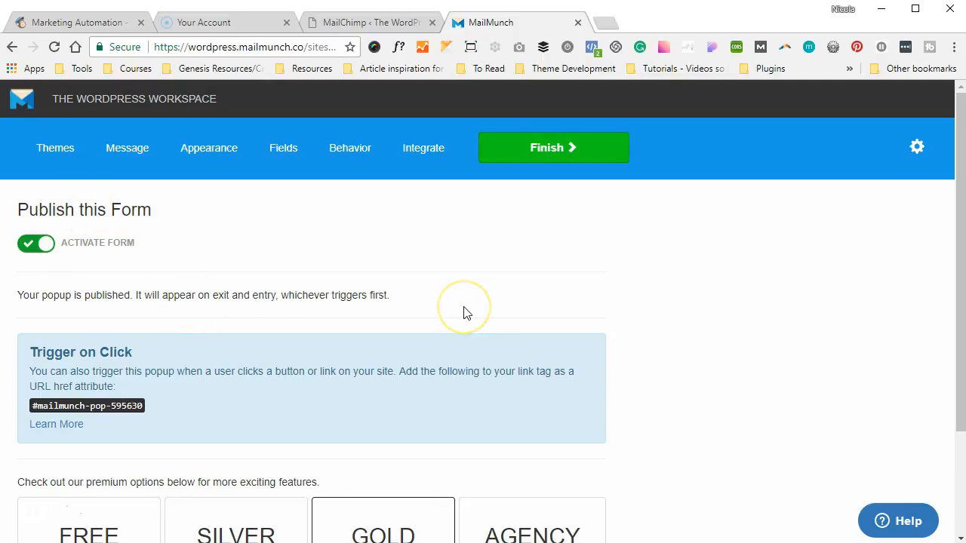
scroll(463, 306, down, 1)
scroll(464, 306, up, 1)
click(579, 141)
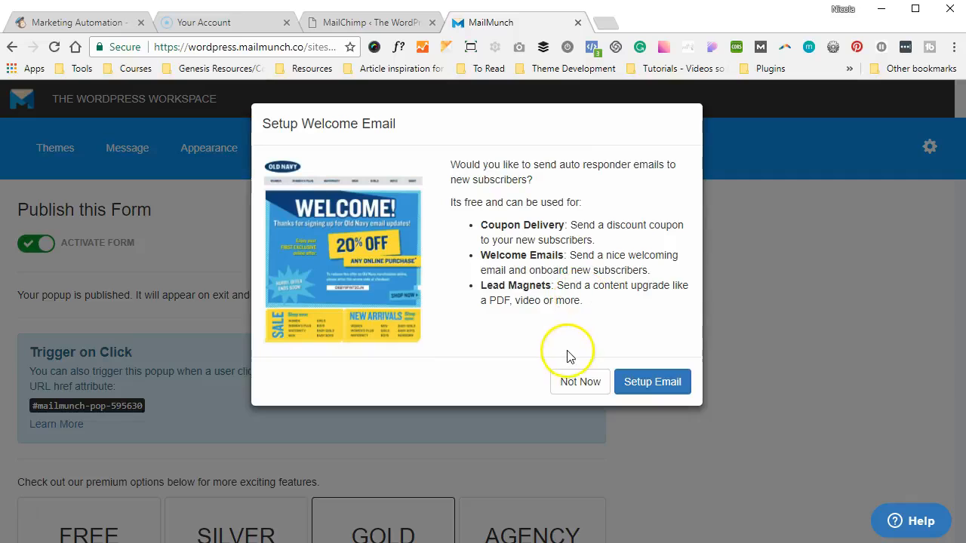
click(568, 381)
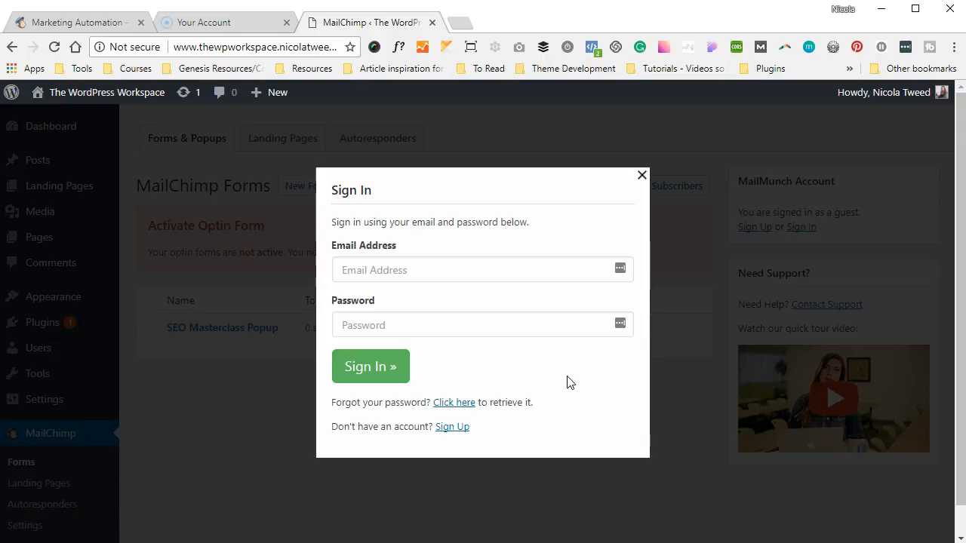
Sign up for a MailMunch account with the user's e-mail and a password, saving the password
click(447, 426)
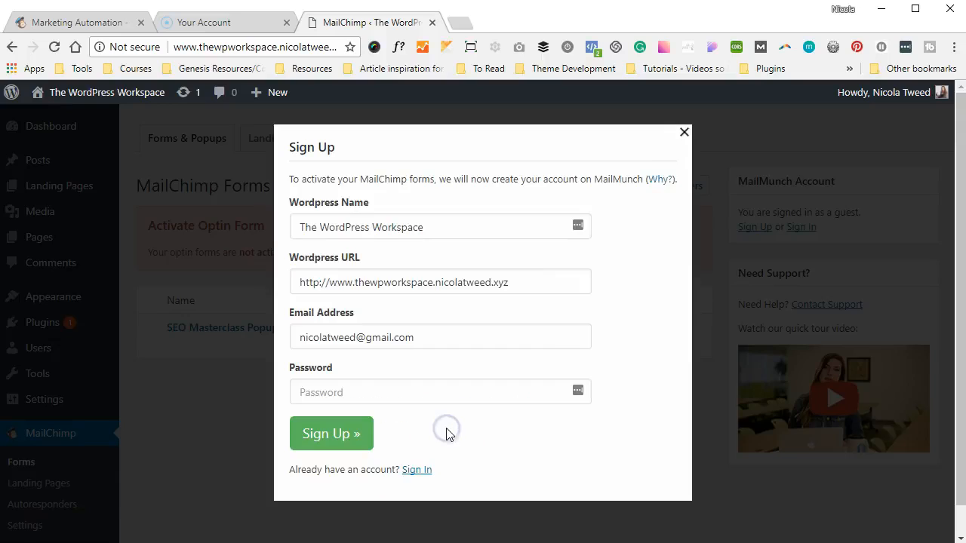
click(470, 340)
key(ctrl+a)
key(Tab)
text(*******)
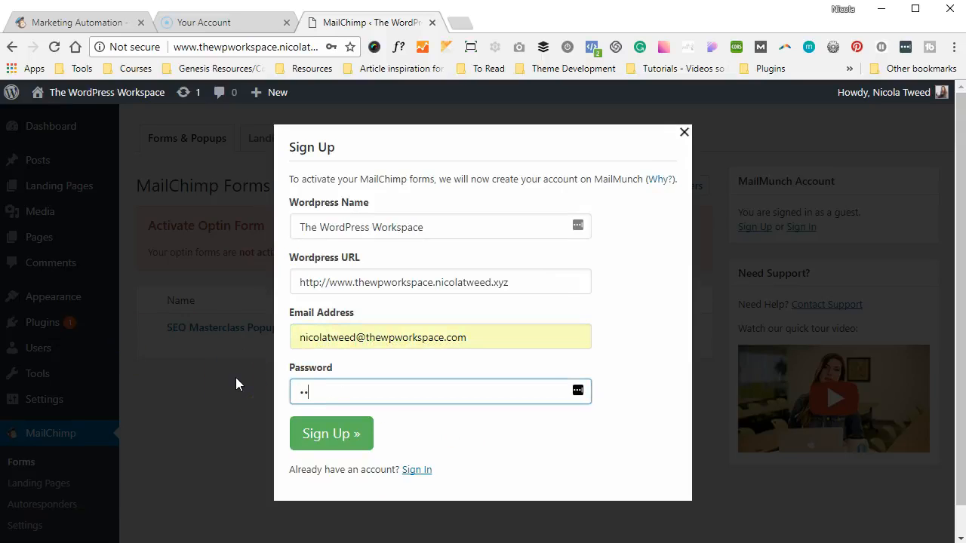
text(********)
click(297, 436)
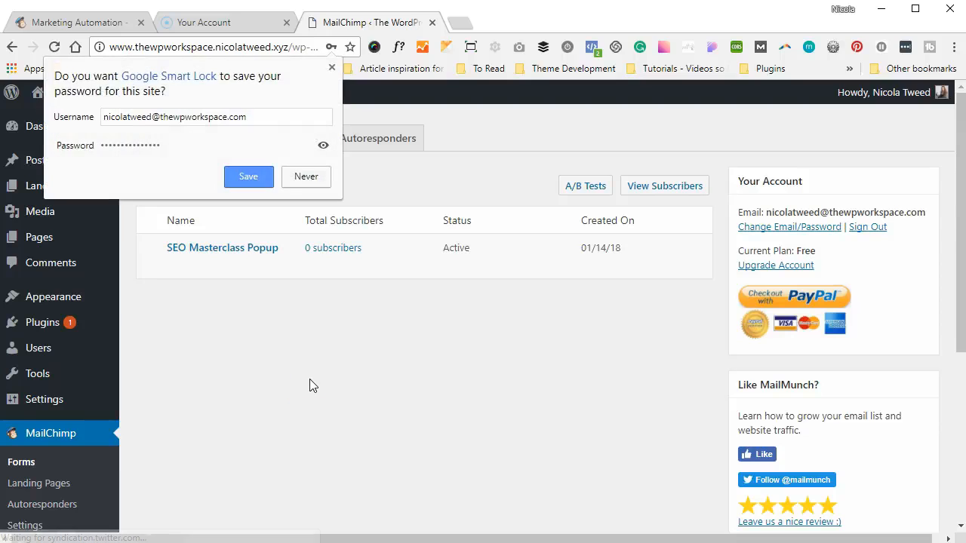
click(249, 177)
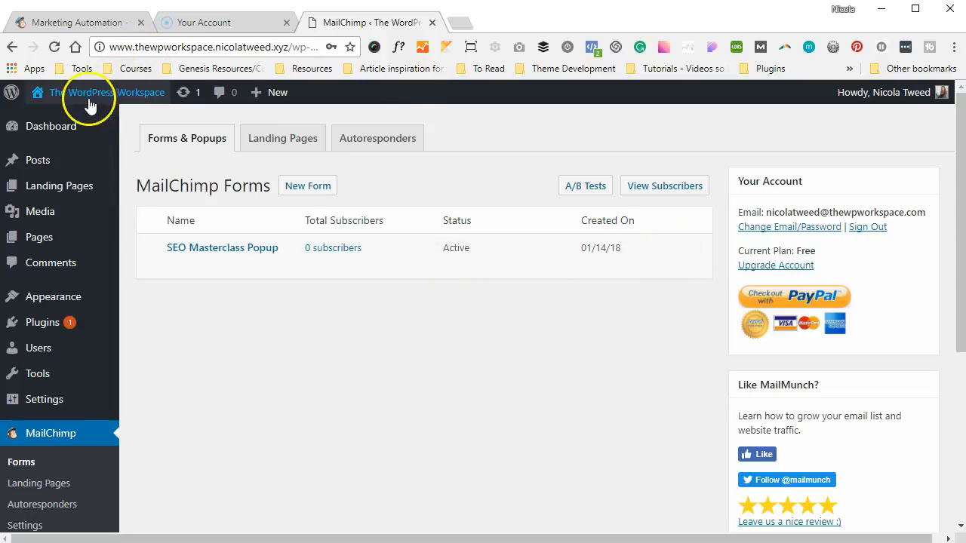
Open the live site's homepage in a new browser tab
mouse_move(90, 95)
right_click(80, 117)
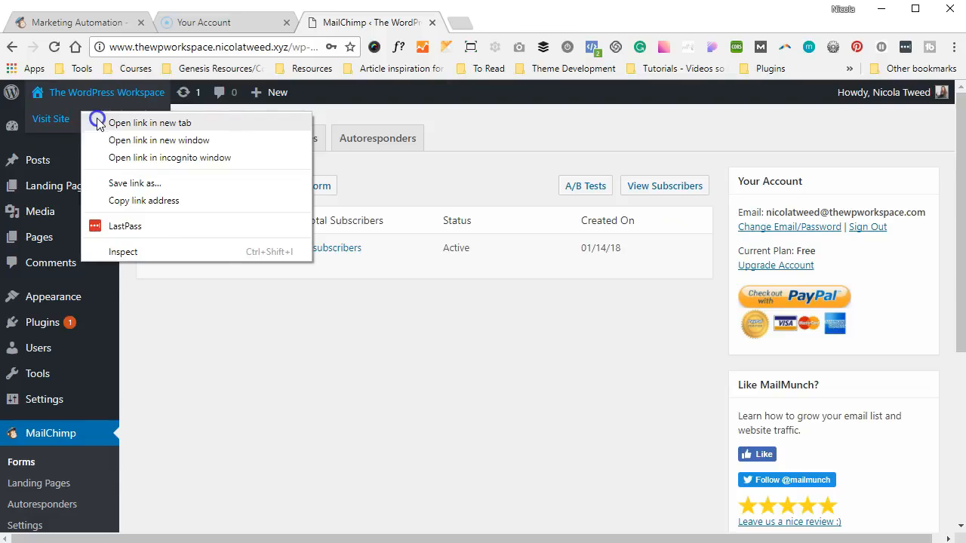
click(99, 123)
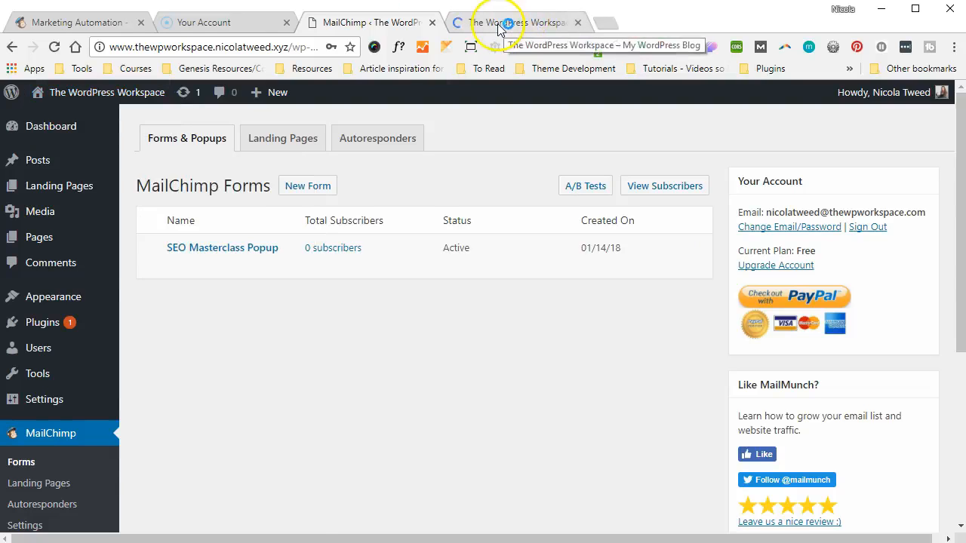
click(498, 29)
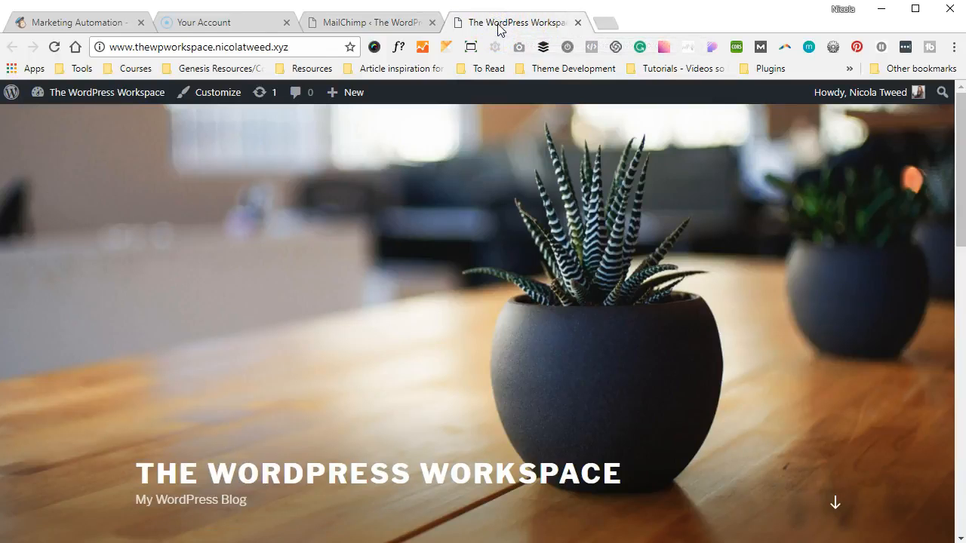
Choose Option 2 in the popup's dropdown, close the popup, and return to the MailChimp tab
scroll(459, 166, down, 1)
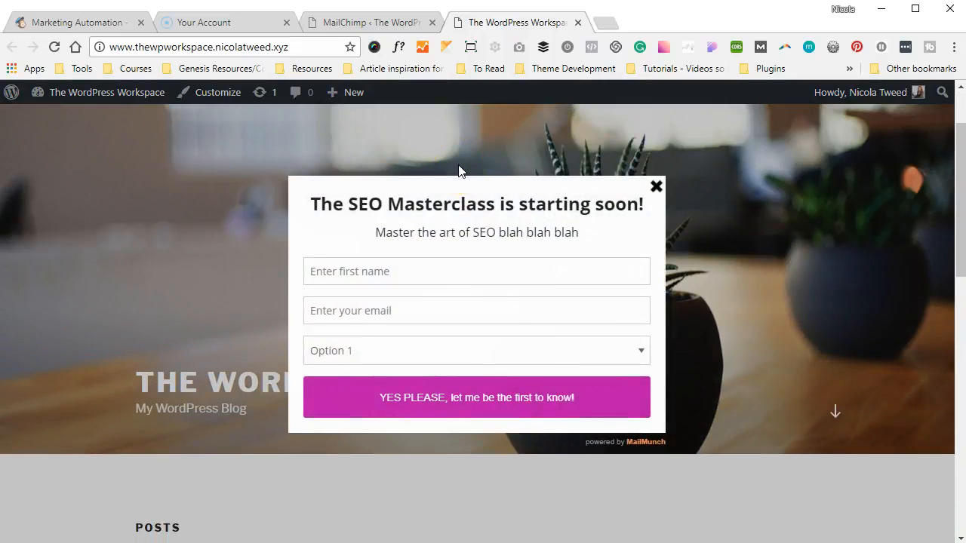
click(524, 349)
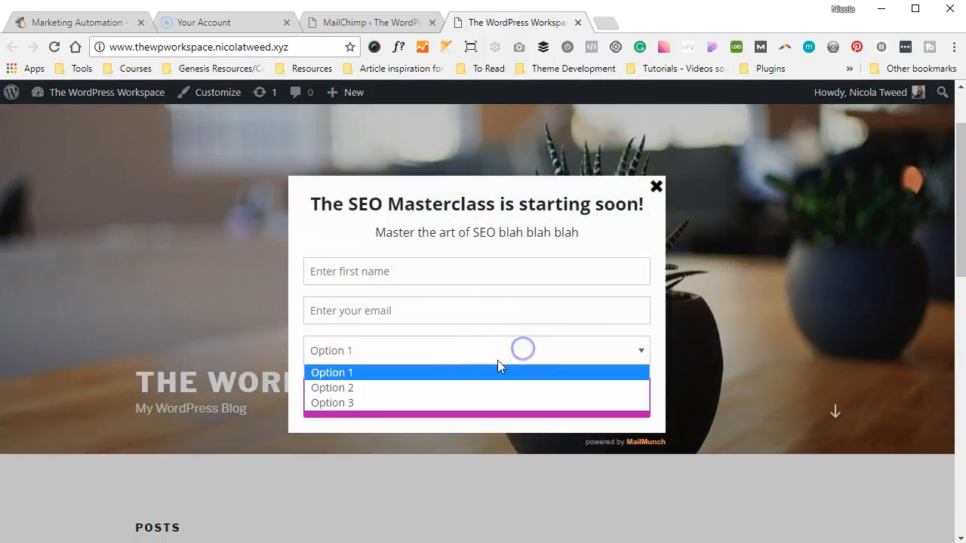
click(464, 388)
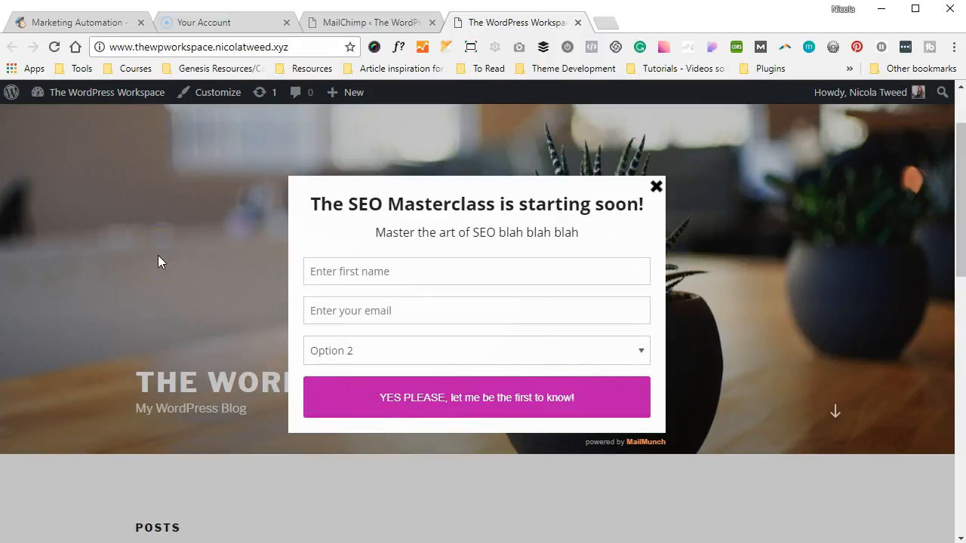
click(39, 512)
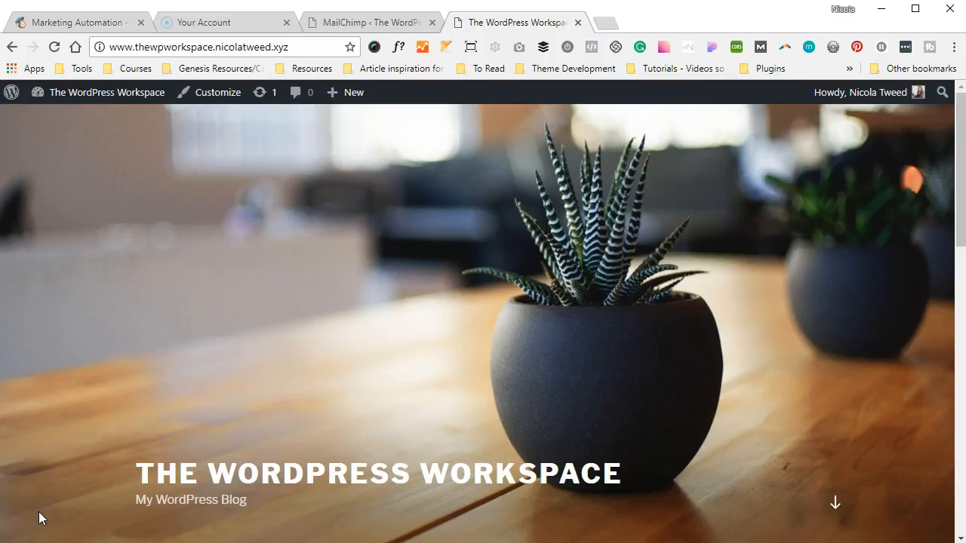
click(369, 28)
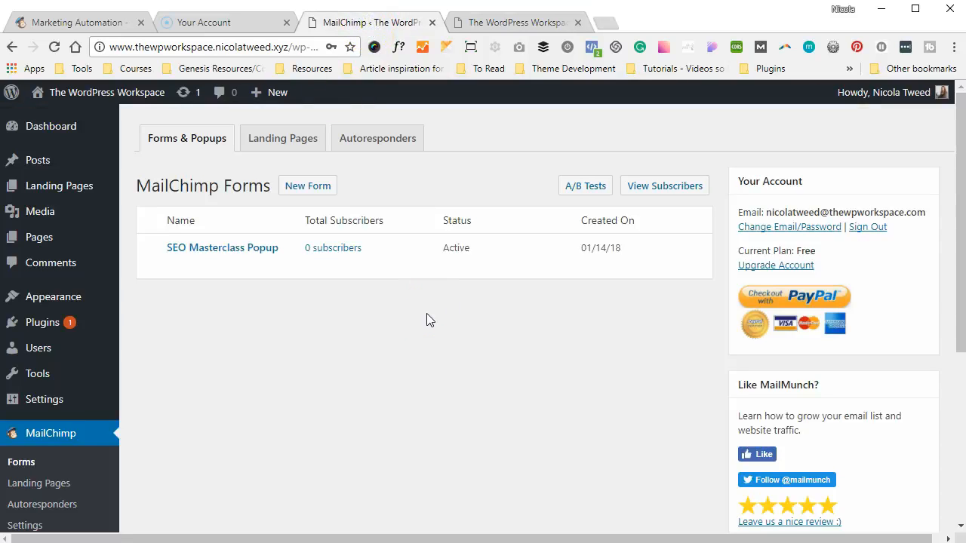
Create an embedded form with the Simple theme, titled 'SEO Embedded', on the General list
click(315, 188)
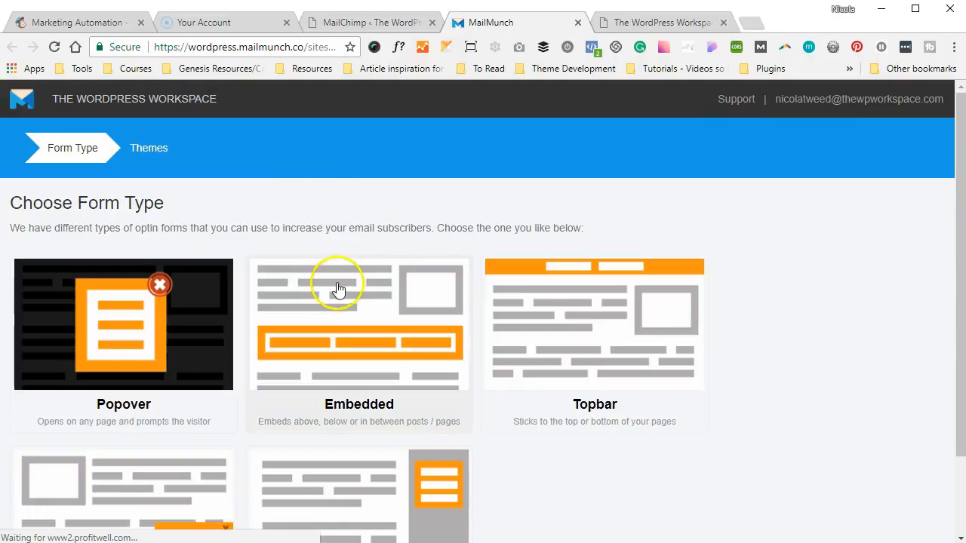
click(335, 288)
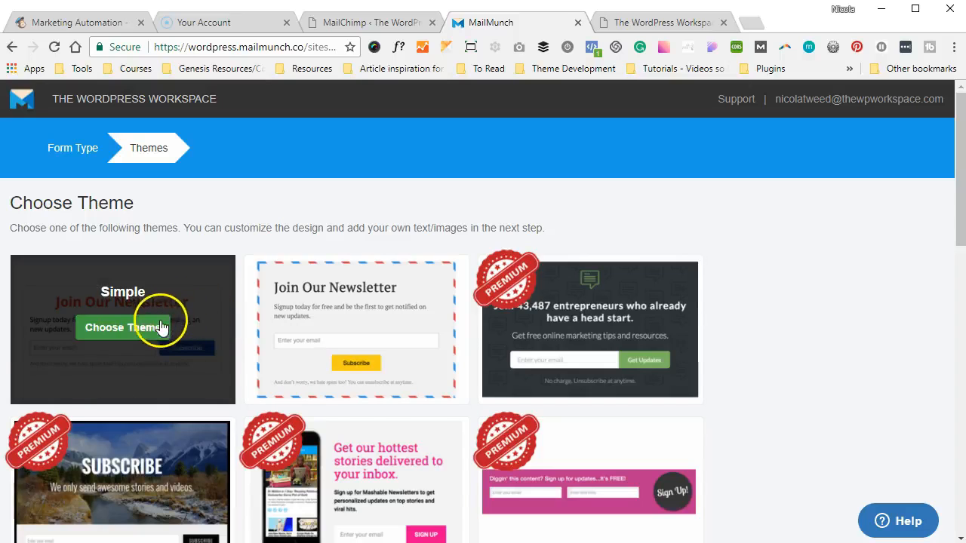
click(149, 329)
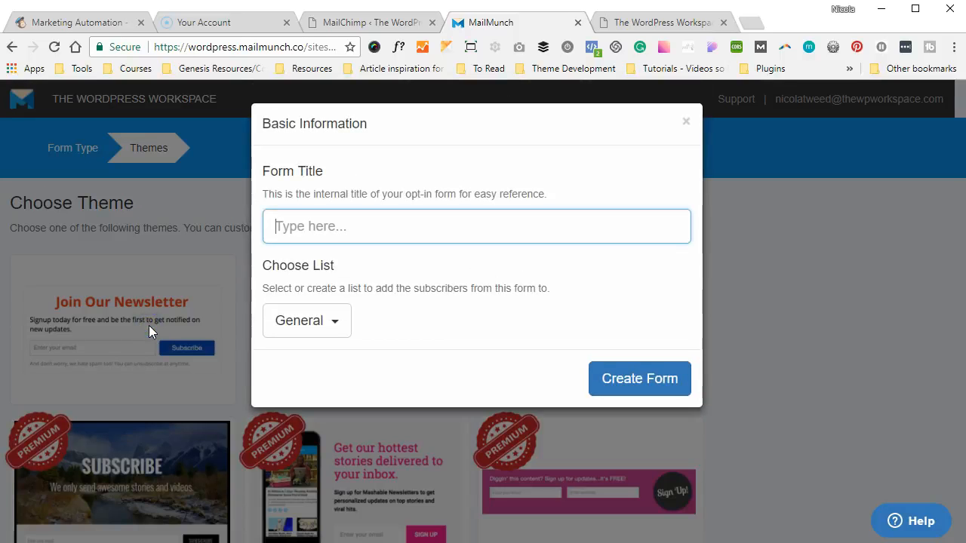
text(SEO Embedded)
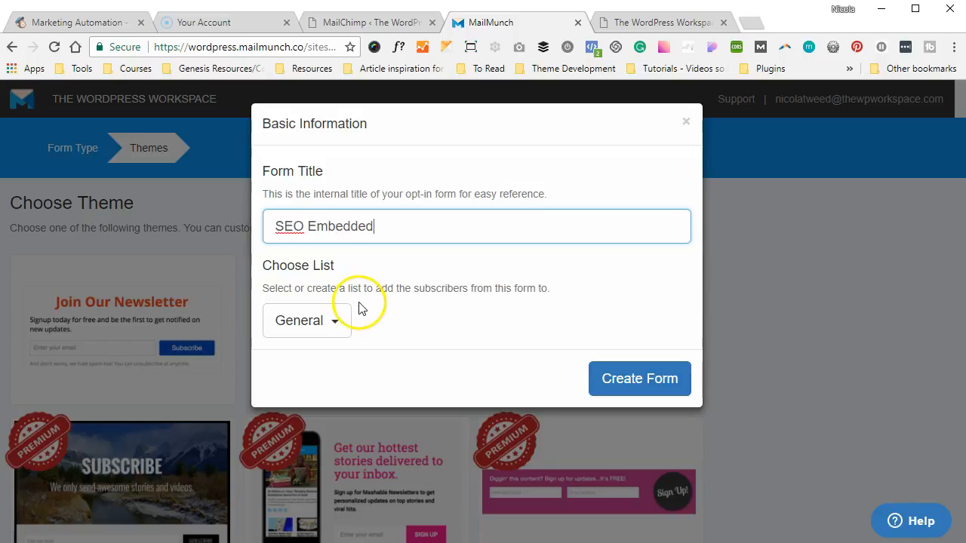
click(358, 302)
click(329, 321)
click(330, 322)
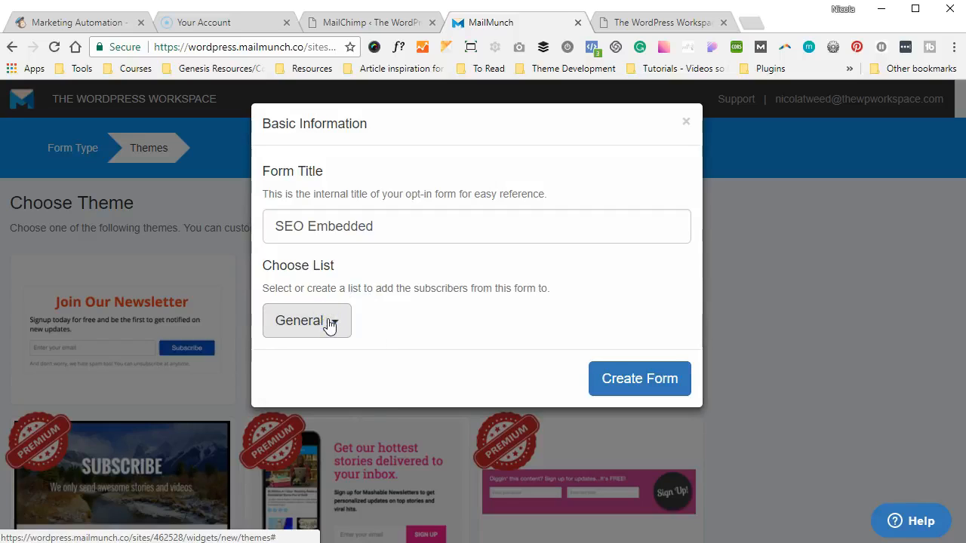
click(598, 373)
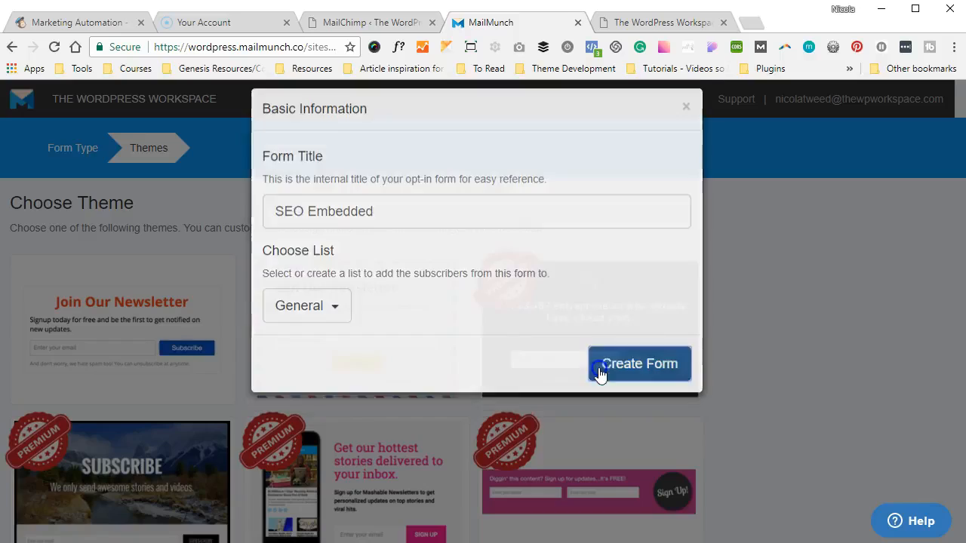
click(599, 375)
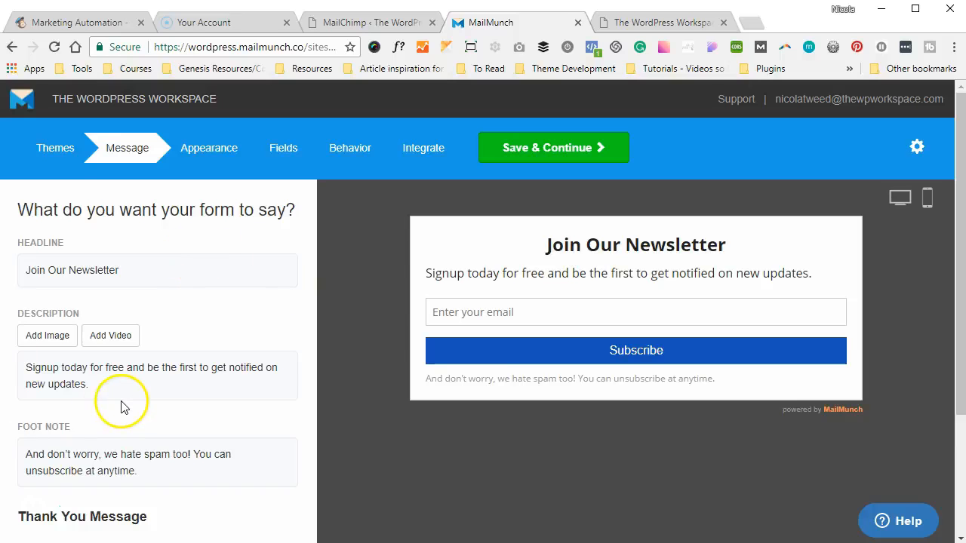
Step through the embedded form's Message, Appearance and Fields settings to reach Behavior
scroll(125, 407, down, 3)
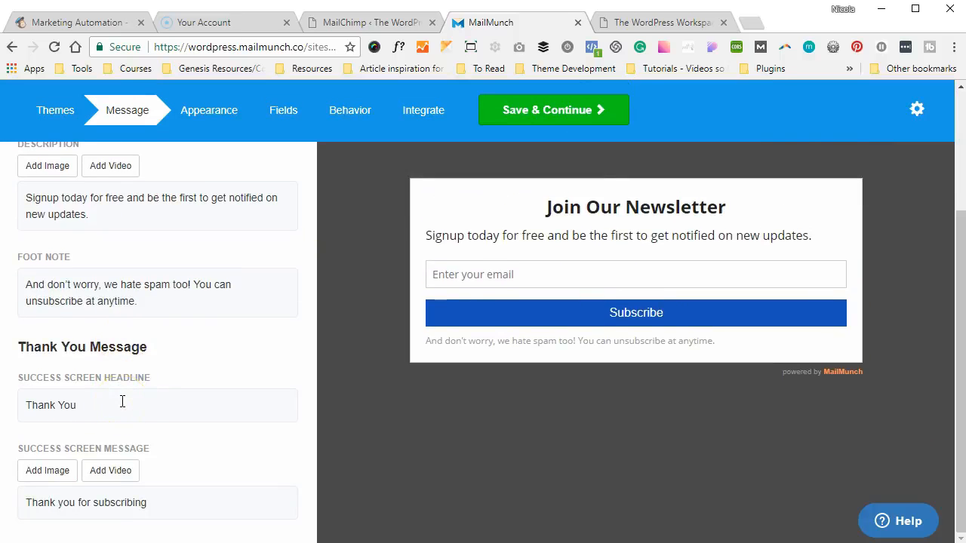
scroll(122, 403, up, 3)
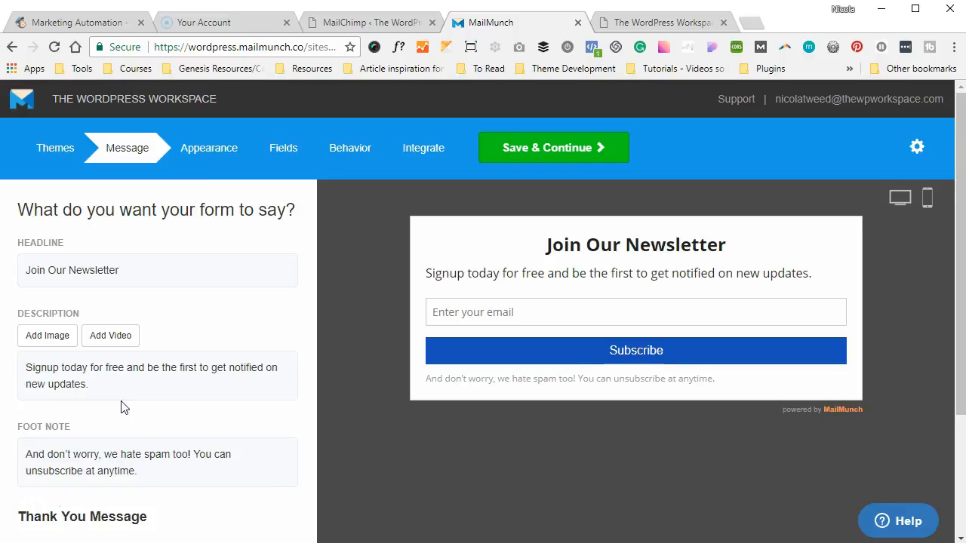
click(215, 149)
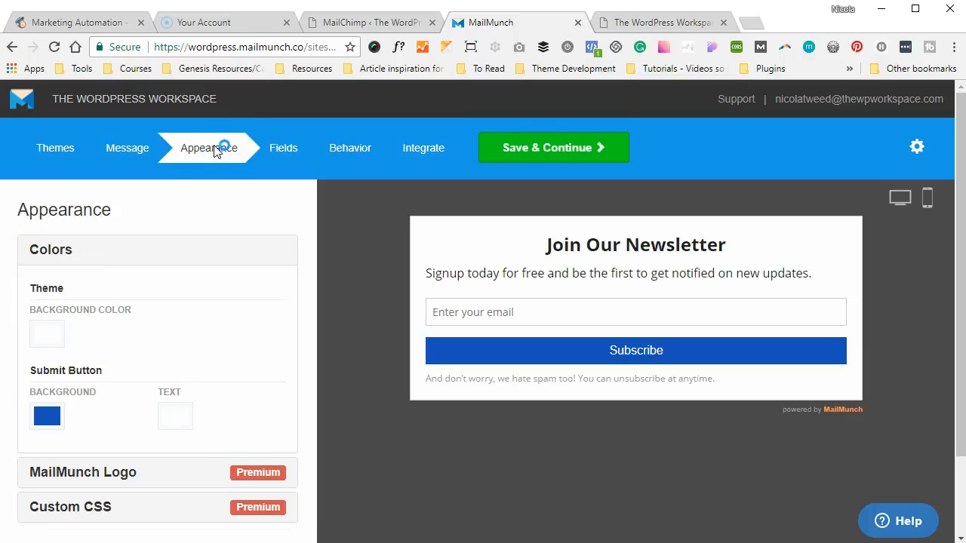
scroll(136, 319, down, 1)
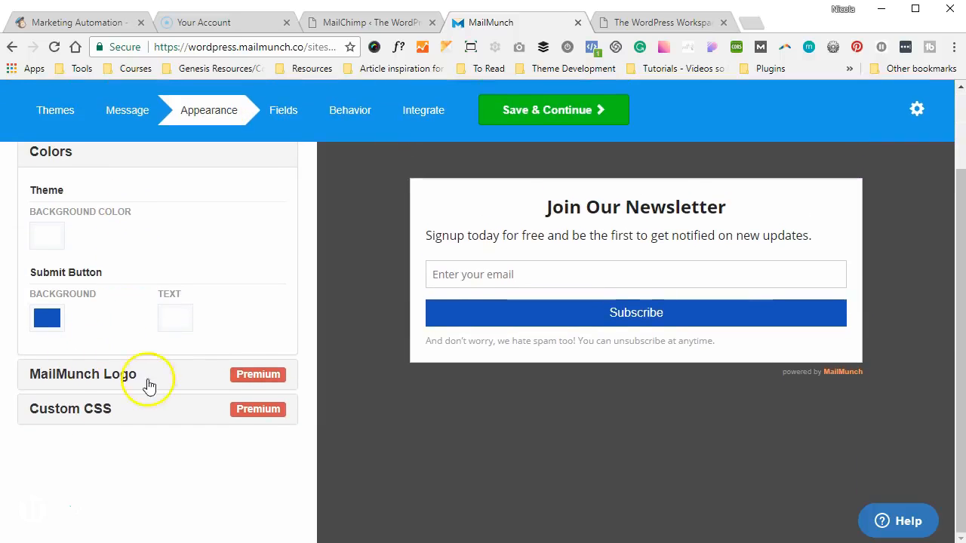
scroll(193, 379, up, 2)
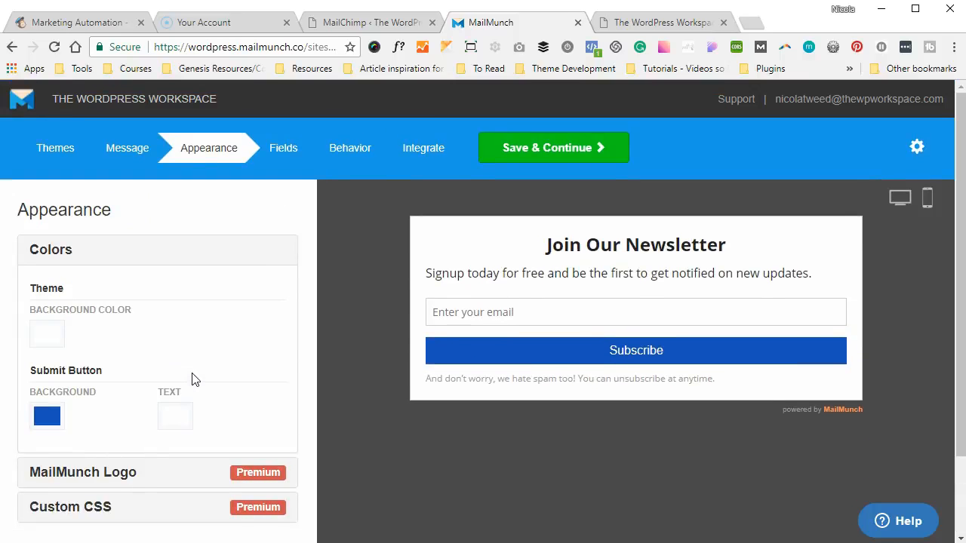
click(275, 147)
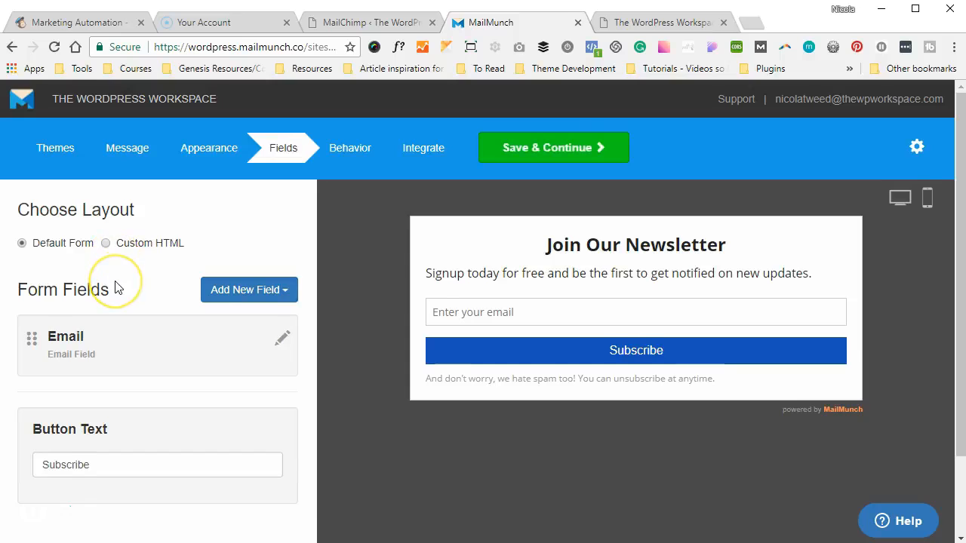
scroll(117, 287, down, 1)
scroll(116, 285, up, 1)
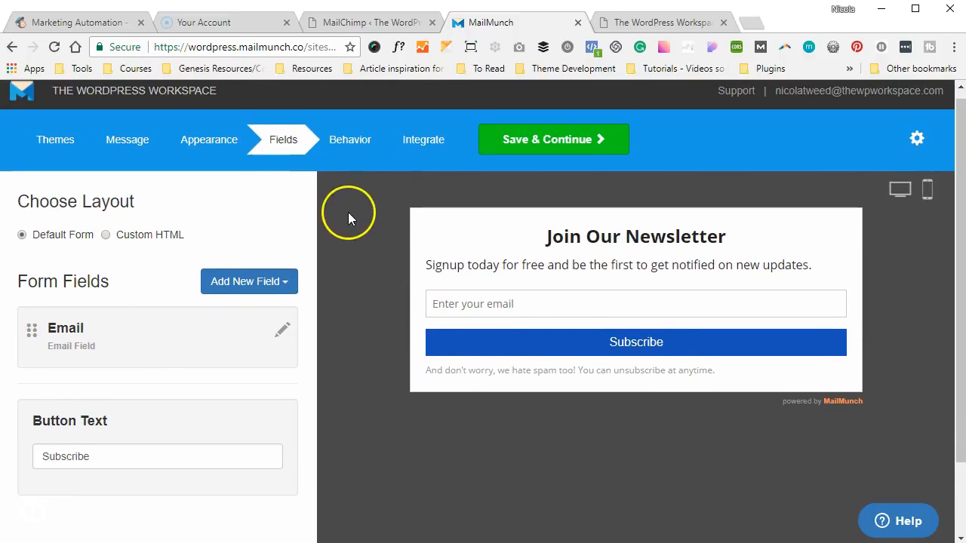
click(348, 150)
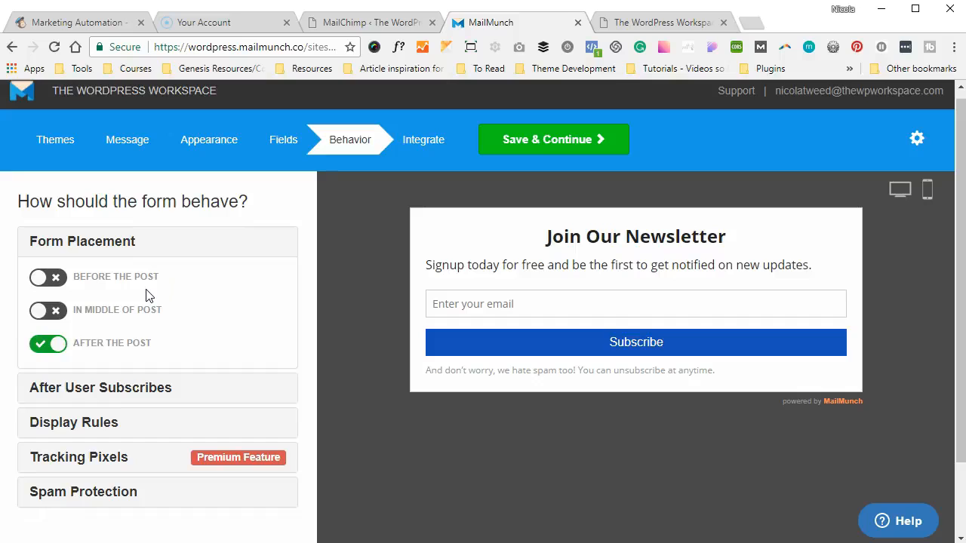
Turn on the In Middle of Post and Before Post placements, then save and continue
mouse_move(130, 284)
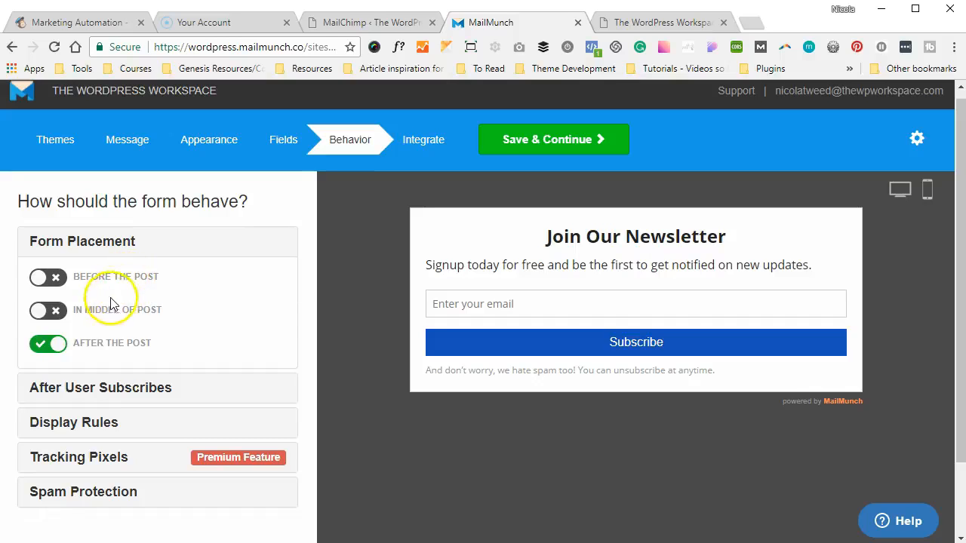
mouse_move(120, 317)
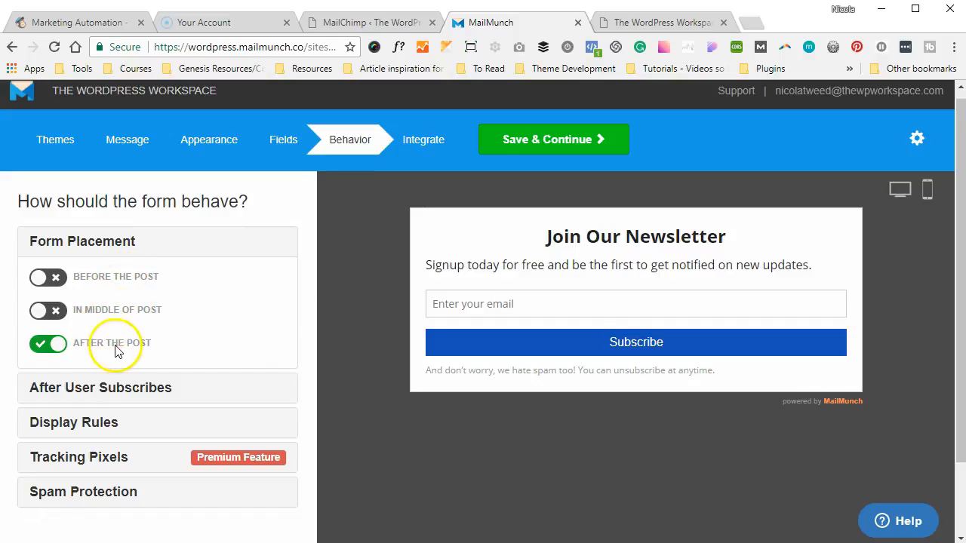
mouse_move(124, 354)
click(49, 311)
click(61, 281)
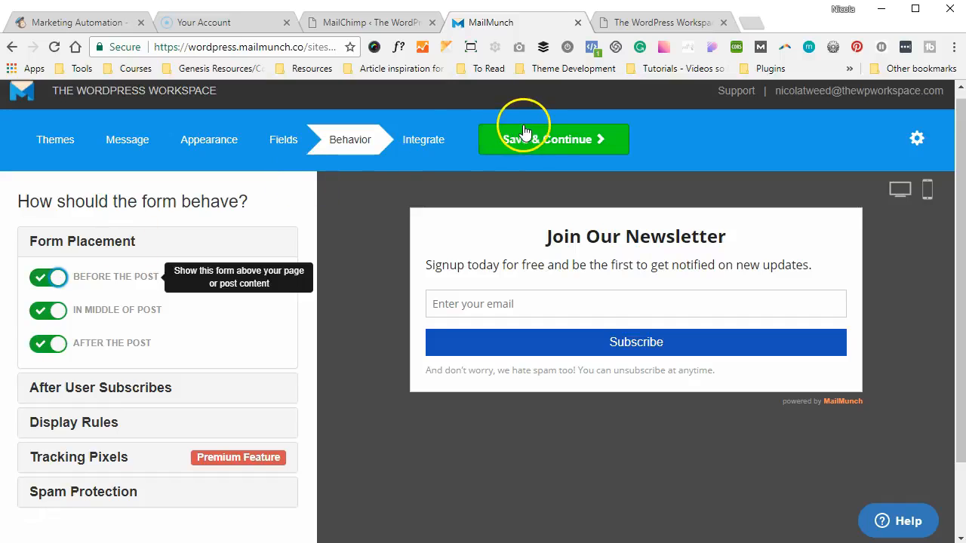
click(436, 143)
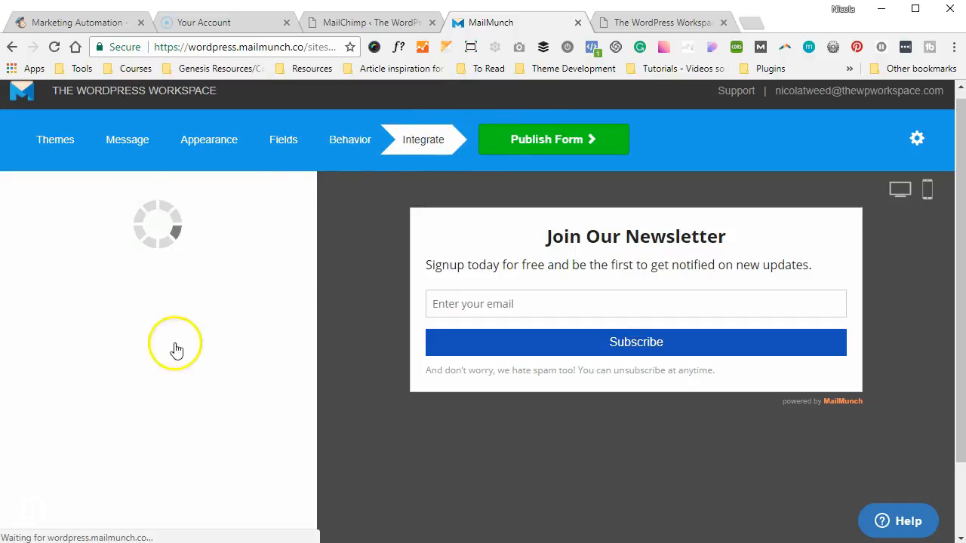
Match both MailChimp fields, name and the Masterclass question, to Email
scroll(165, 368, down, 3)
click(263, 424)
click(256, 452)
click(266, 459)
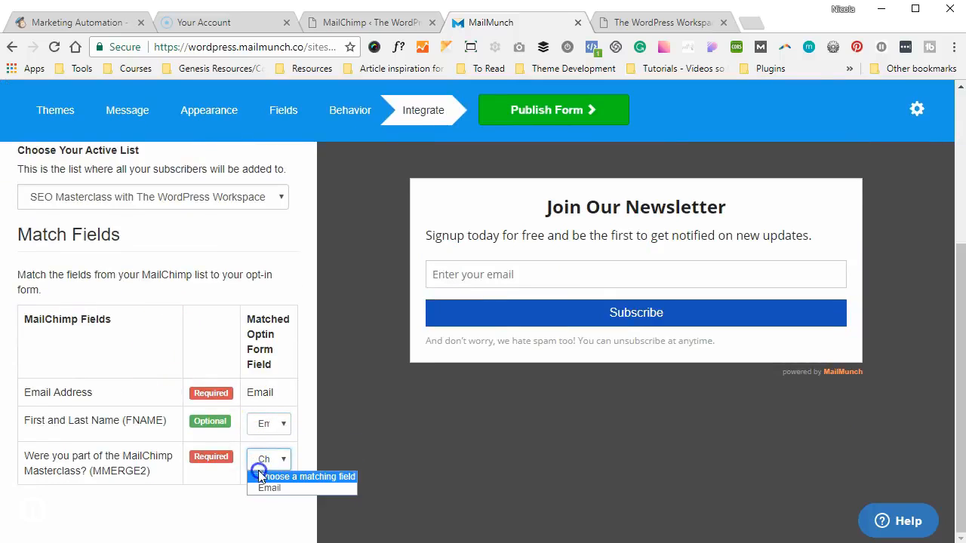
click(256, 489)
Publish and finish the SEO Embedded form, declining autoresponder setup with Not Now
click(518, 115)
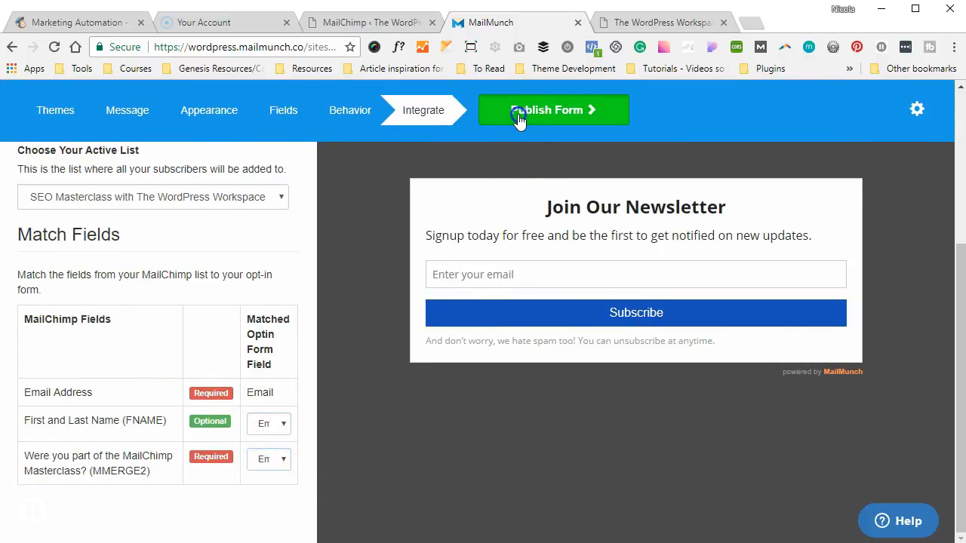
scroll(436, 169, up, 2)
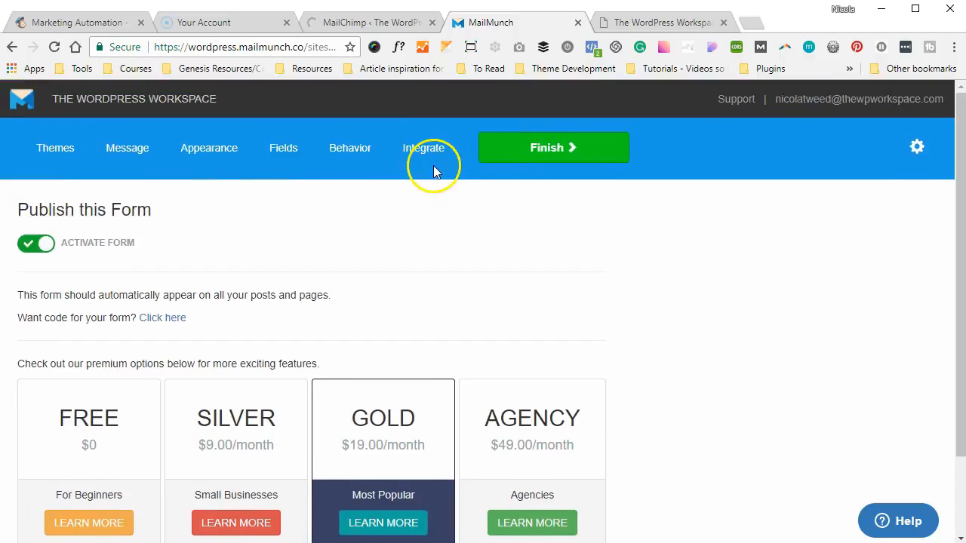
click(495, 140)
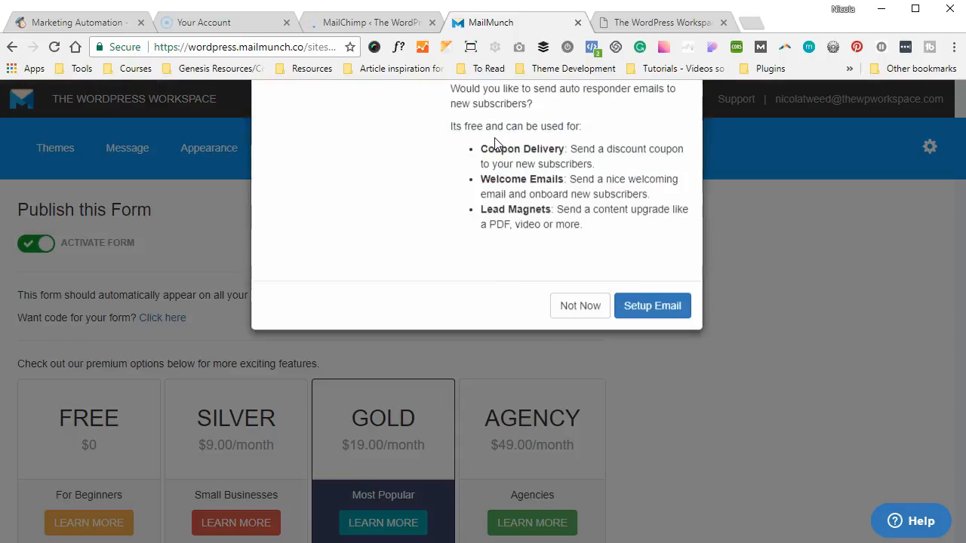
click(578, 383)
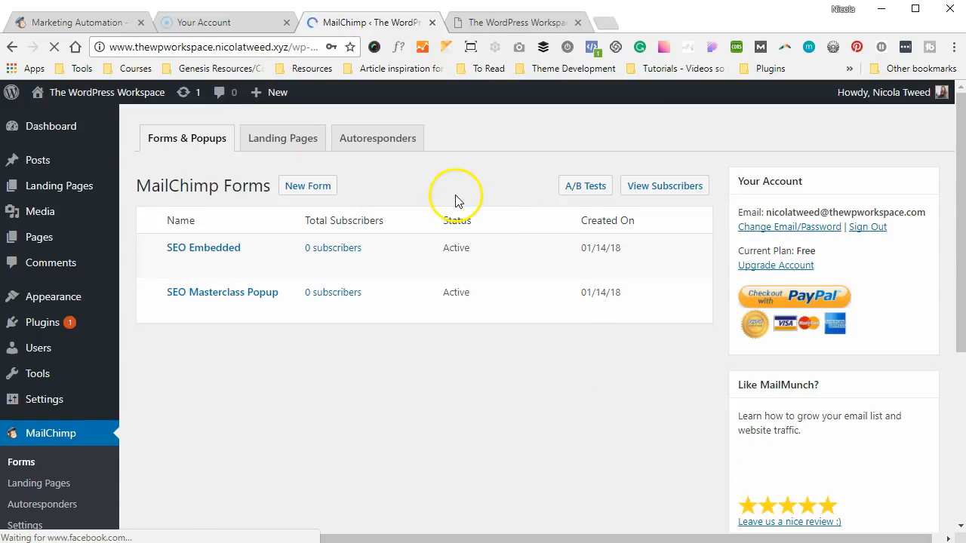
View the live Hello world! post to check the signup forms, then return to the Dashboard
mouse_move(30, 162)
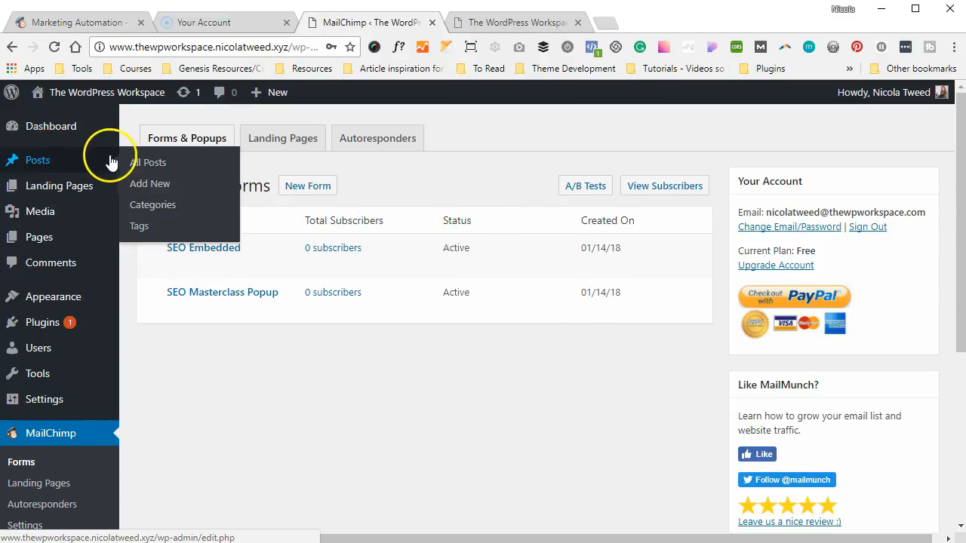
click(136, 165)
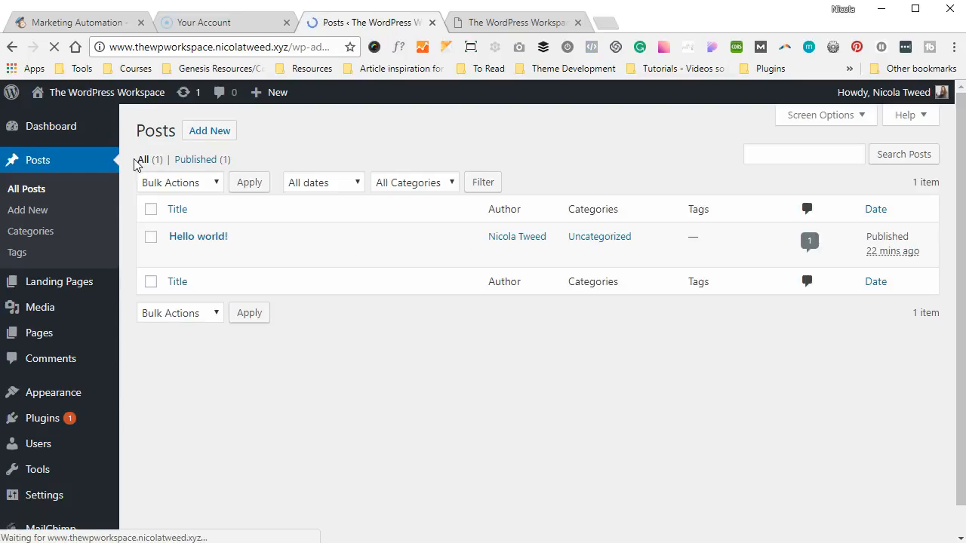
click(287, 257)
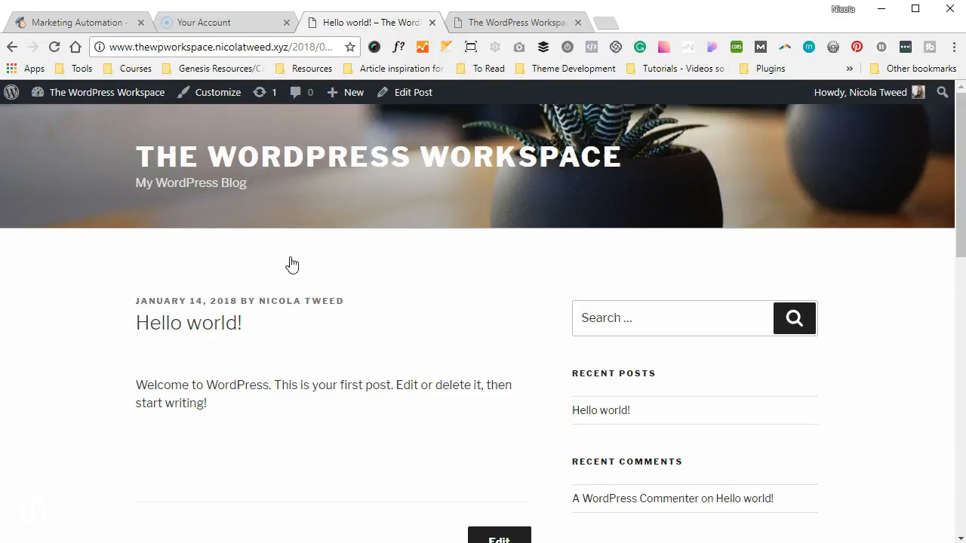
scroll(292, 264, down, 1)
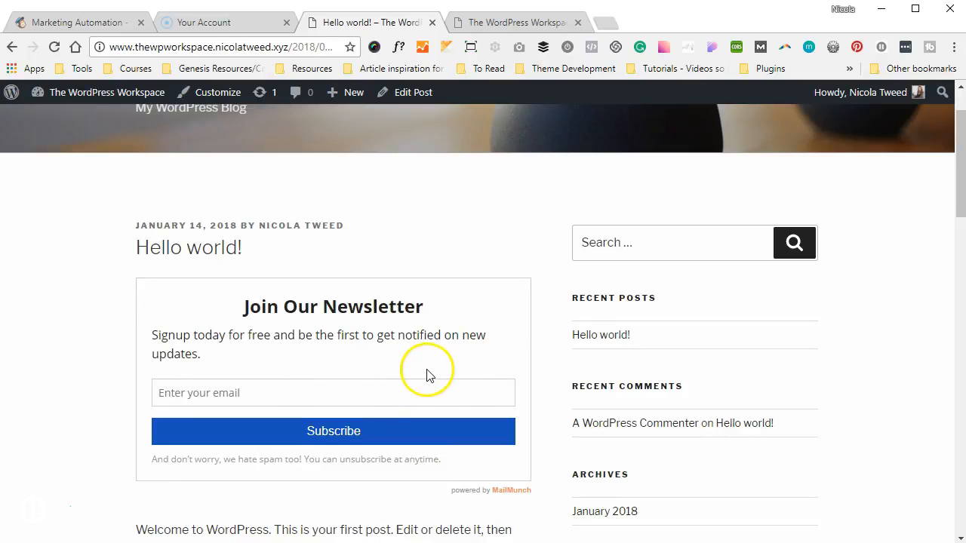
scroll(427, 372, down, 4)
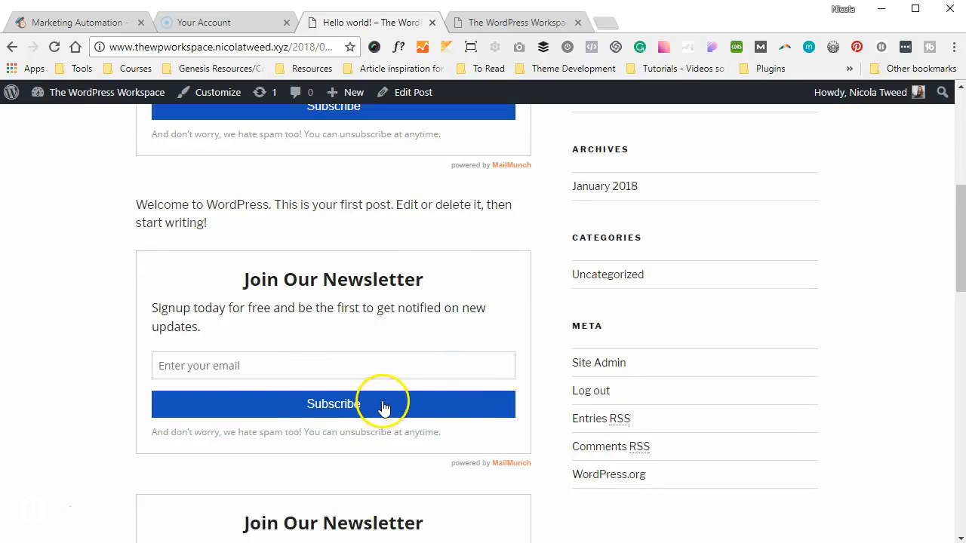
scroll(384, 407, down, 4)
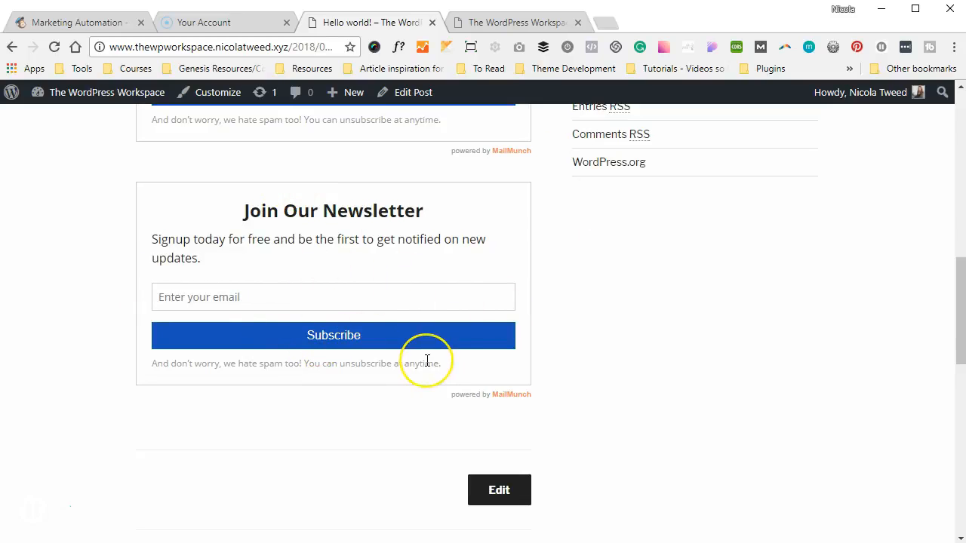
scroll(427, 361, up, 5)
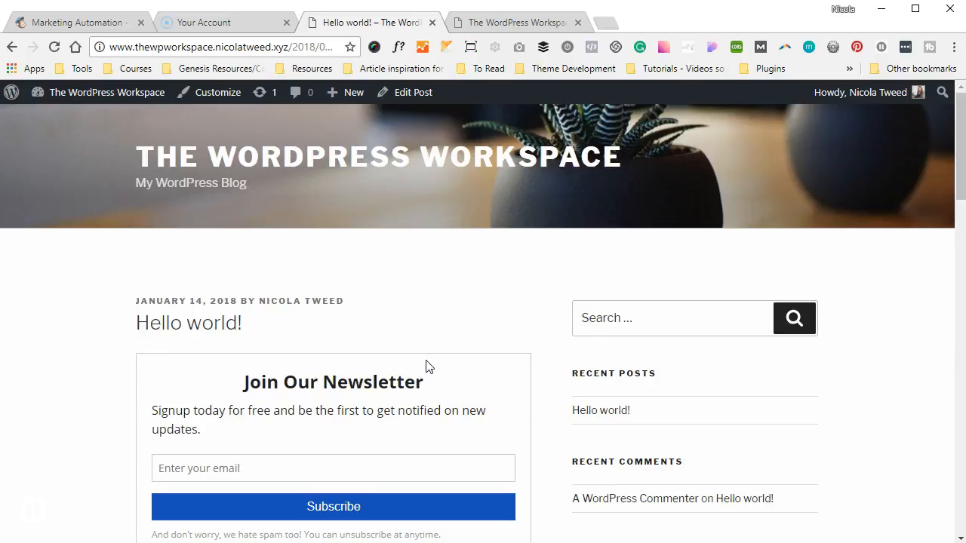
mouse_move(109, 95)
click(96, 118)
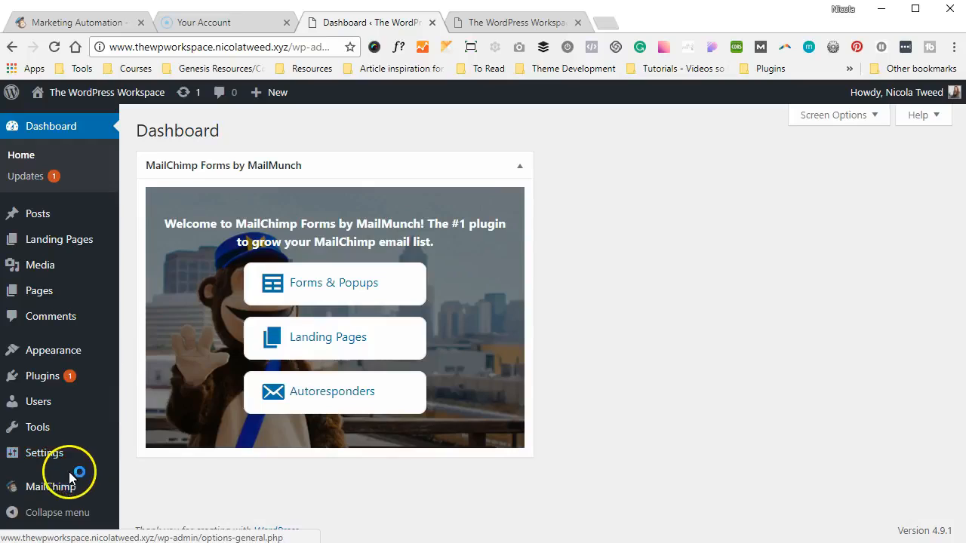
Open the SEO Embedded form from the MailChimp Forms list at its Behavior settings
mouse_move(65, 488)
click(139, 408)
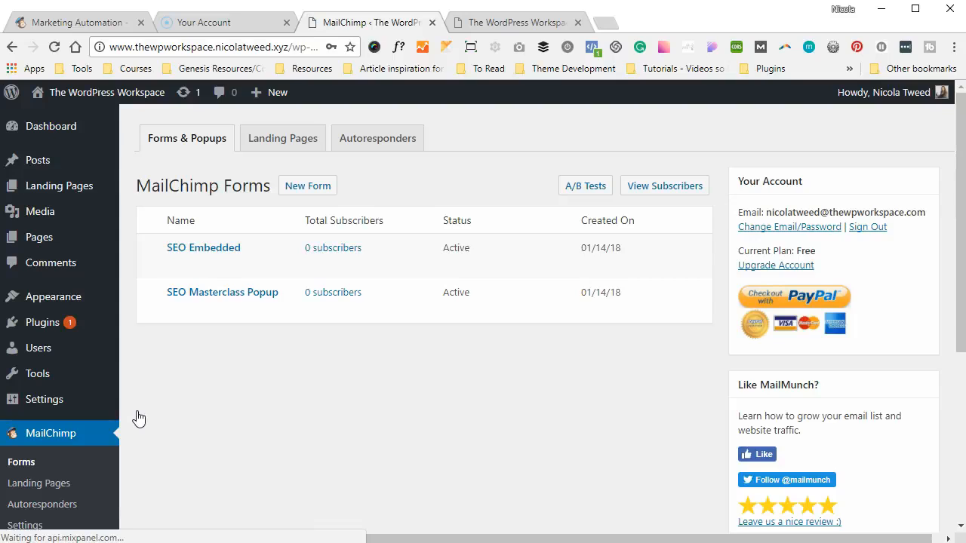
mouse_move(211, 261)
click(174, 266)
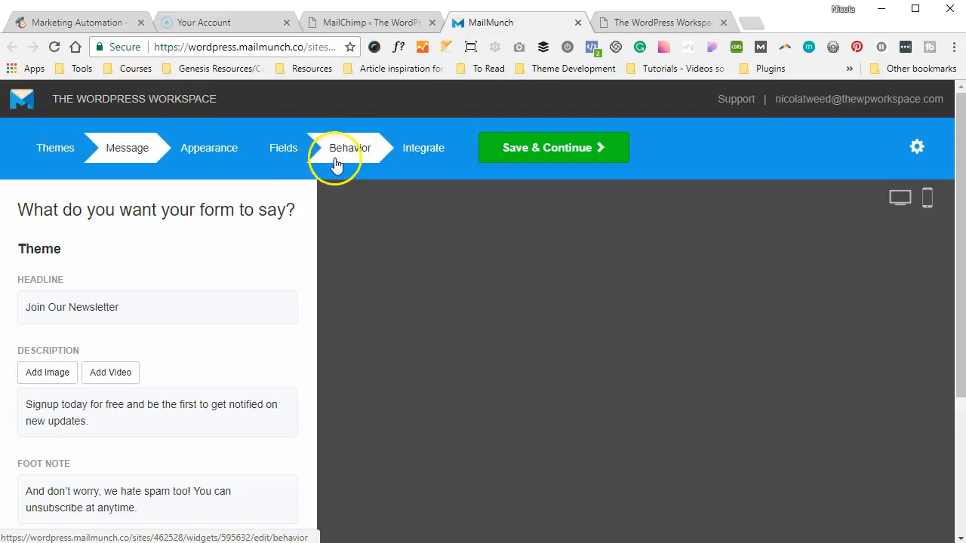
click(345, 150)
Switch off the before, middle and after post placements, save, and publish for the shortcode
click(34, 284)
click(42, 313)
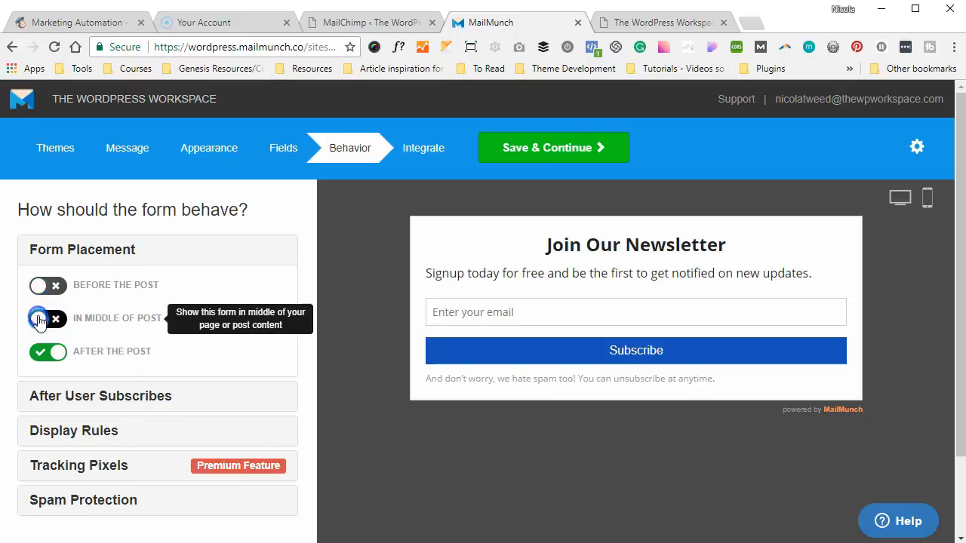
click(44, 354)
click(524, 160)
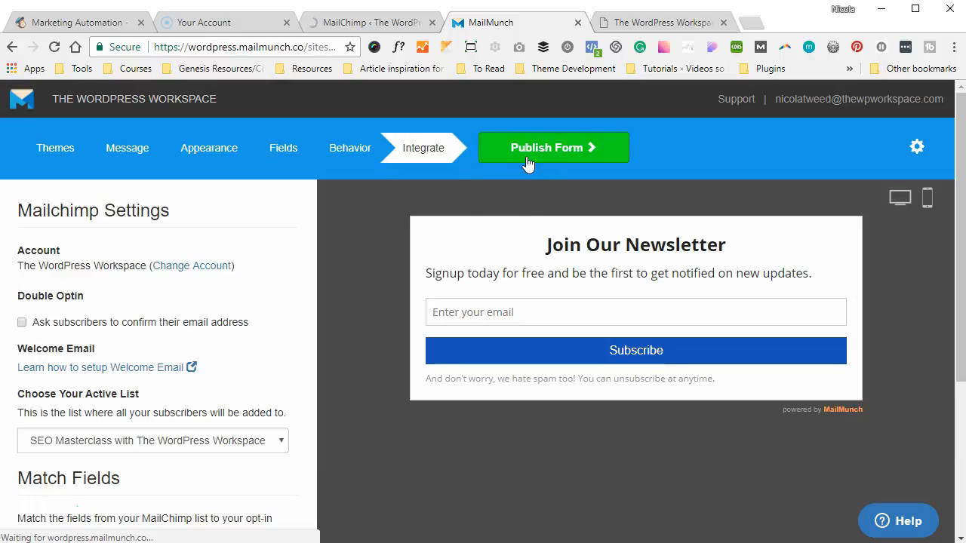
click(539, 149)
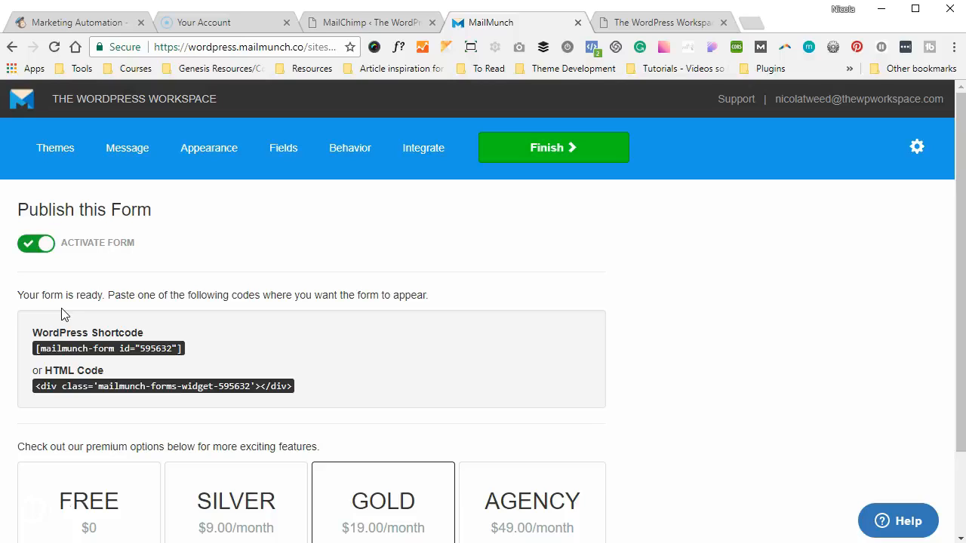
Copy the form's WordPress shortcode and open the Hello world! post for editing
drag(183, 352, 43, 348)
key(ctrl+c)
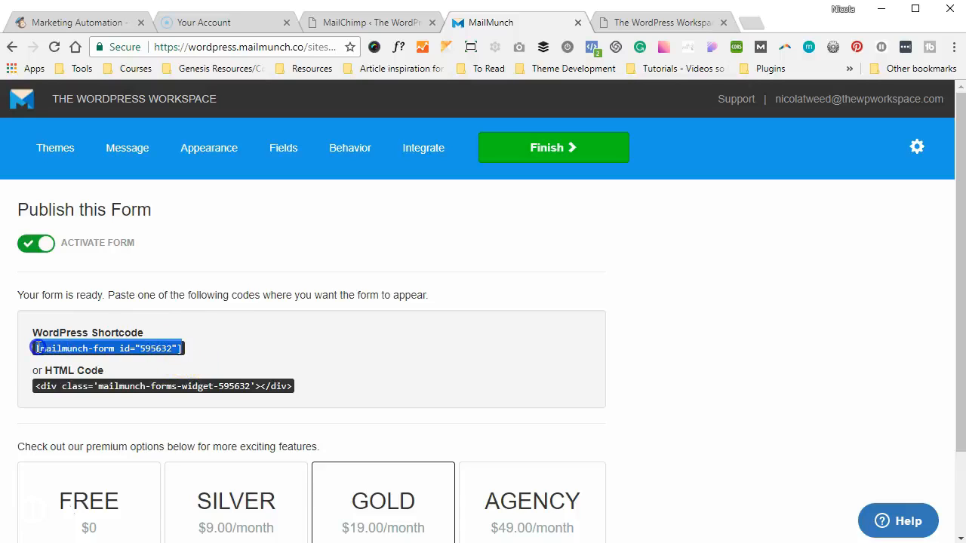
click(343, 22)
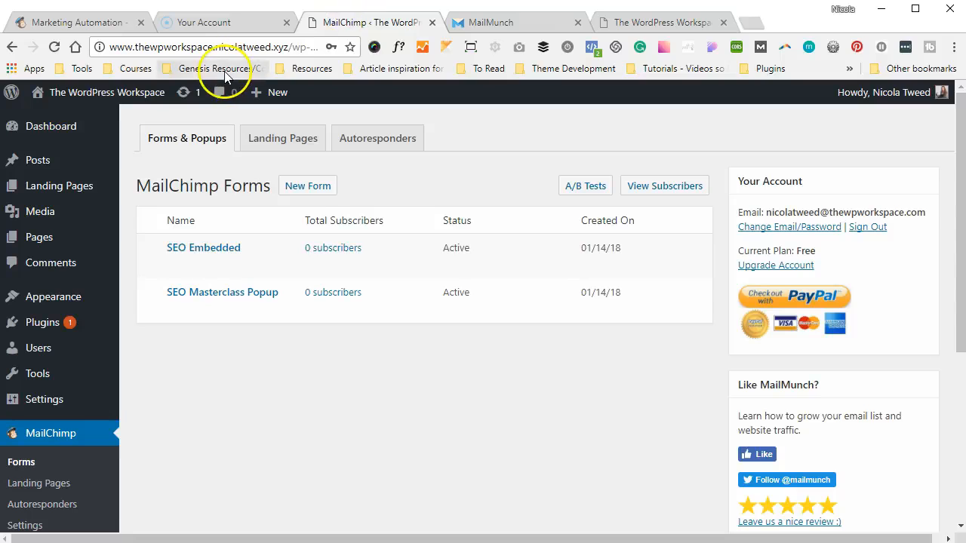
mouse_move(88, 167)
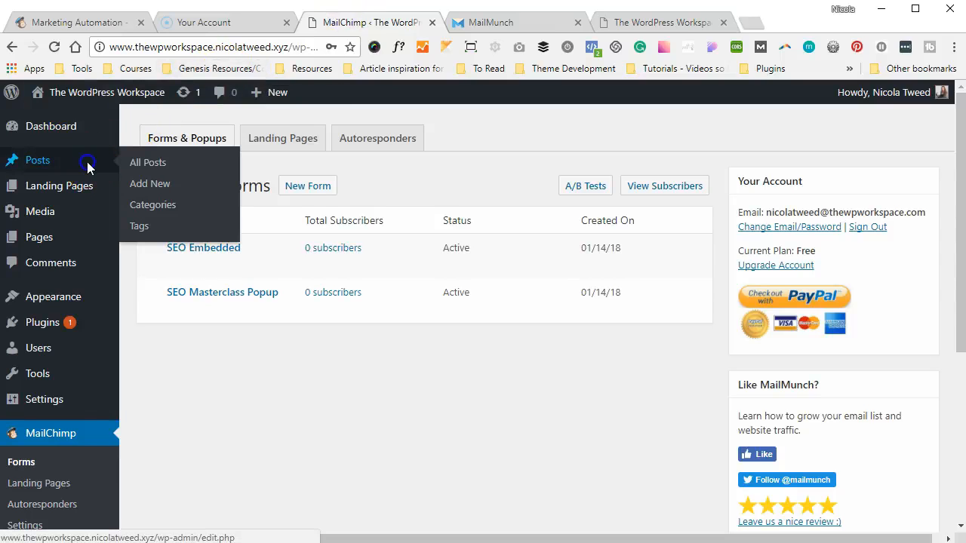
click(137, 166)
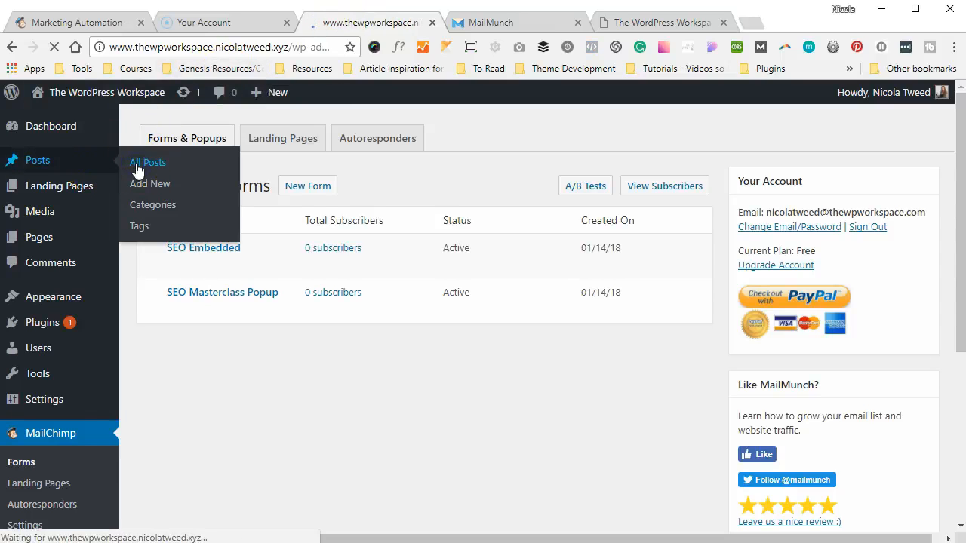
click(178, 256)
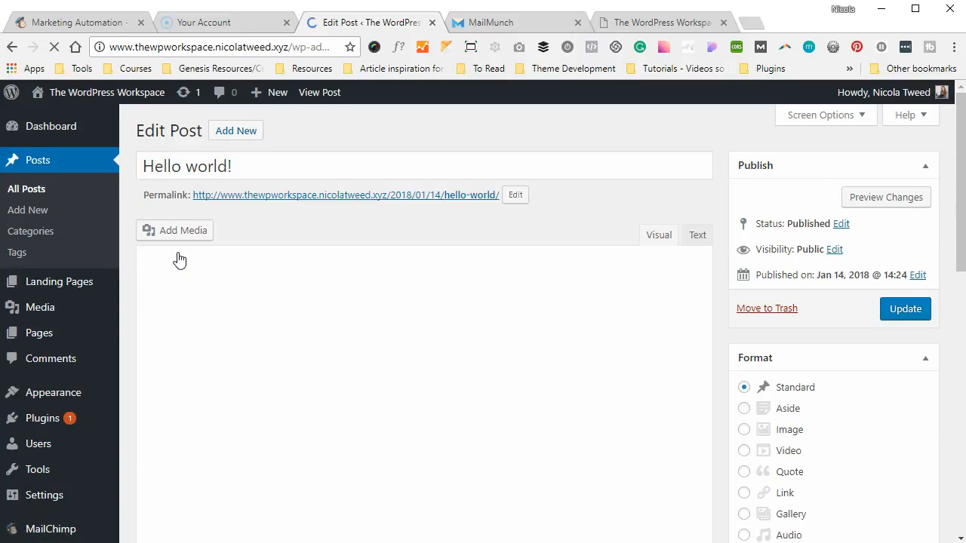
Paste the shortcode as a new paragraph after the text, update the post, and view it
click(331, 353)
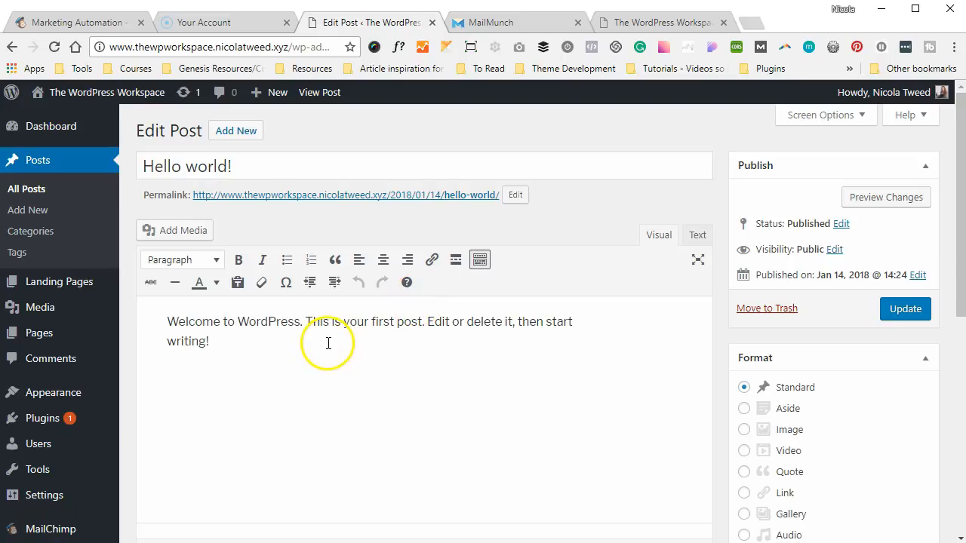
key(Return)
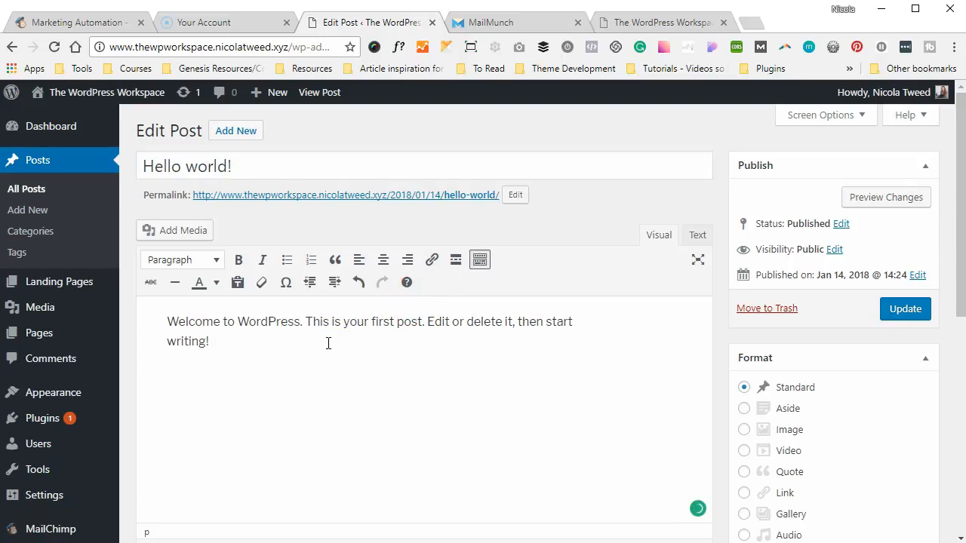
key(ctrl+v)
click(897, 310)
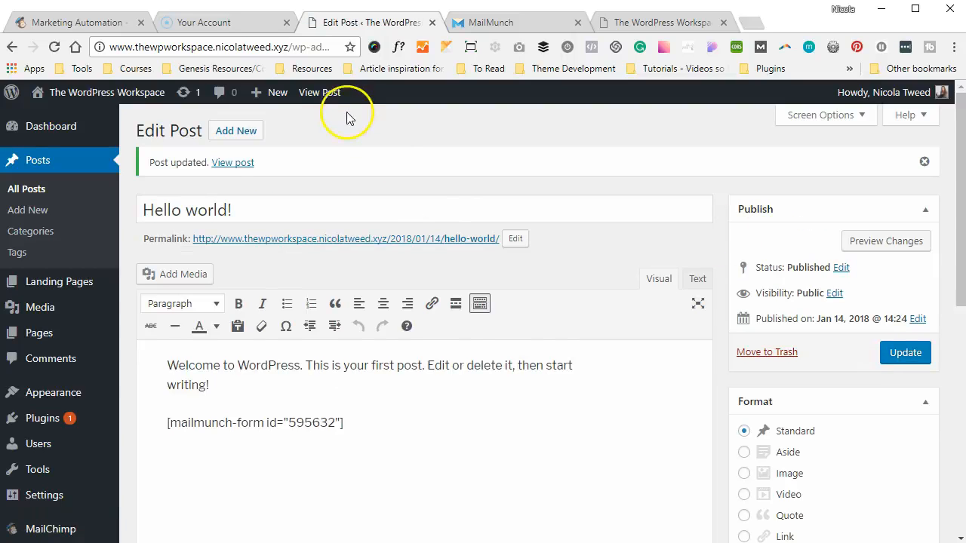
click(327, 96)
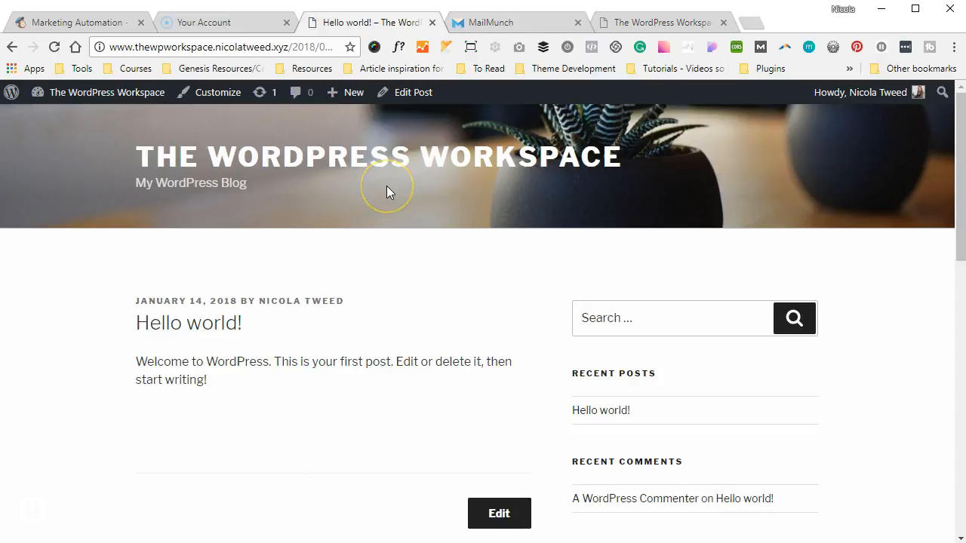
Scroll the live post to the Join Our Newsletter form, then reopen MailMunch's Behavior step
scroll(386, 186, down, 2)
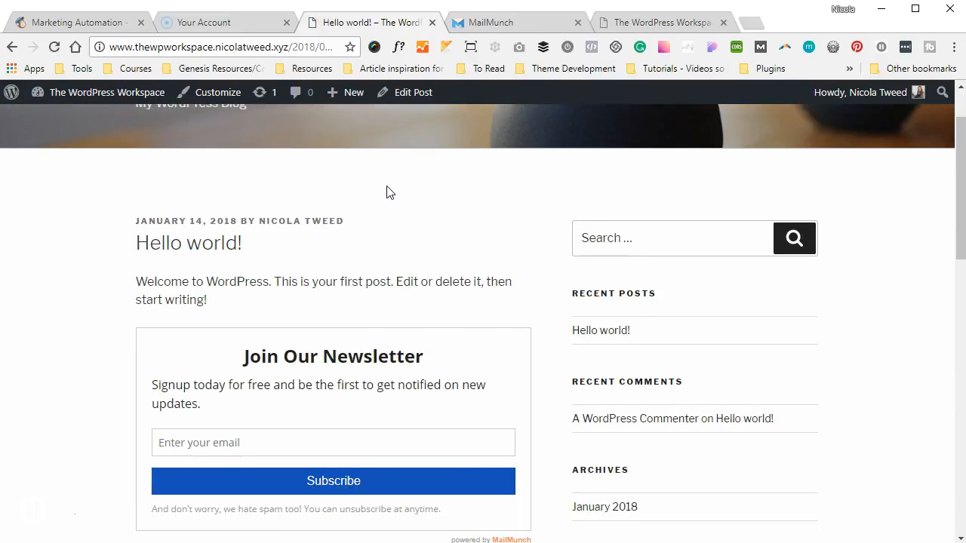
scroll(386, 192, down, 3)
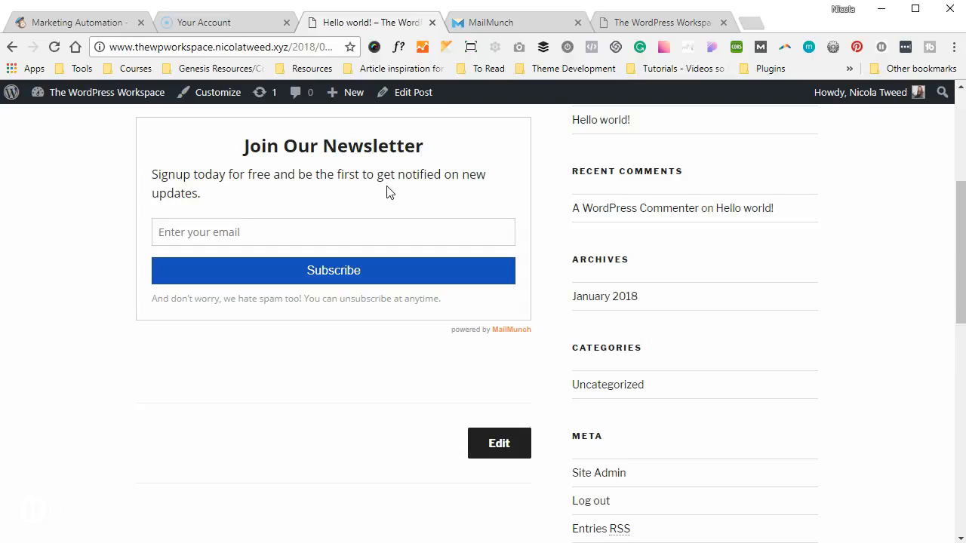
click(556, 21)
click(370, 150)
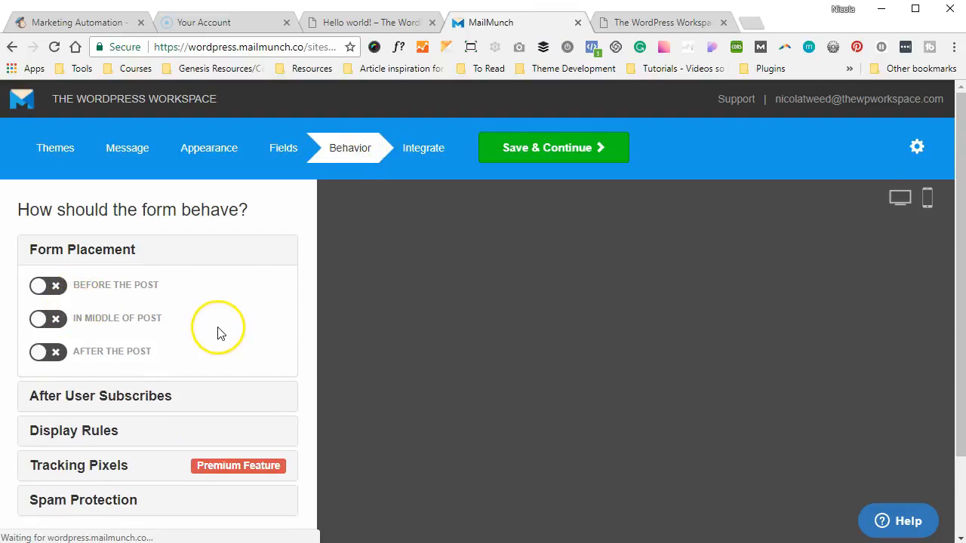
Review the display rules, after-subscribe and form placement accordions on the Behavior step
click(143, 388)
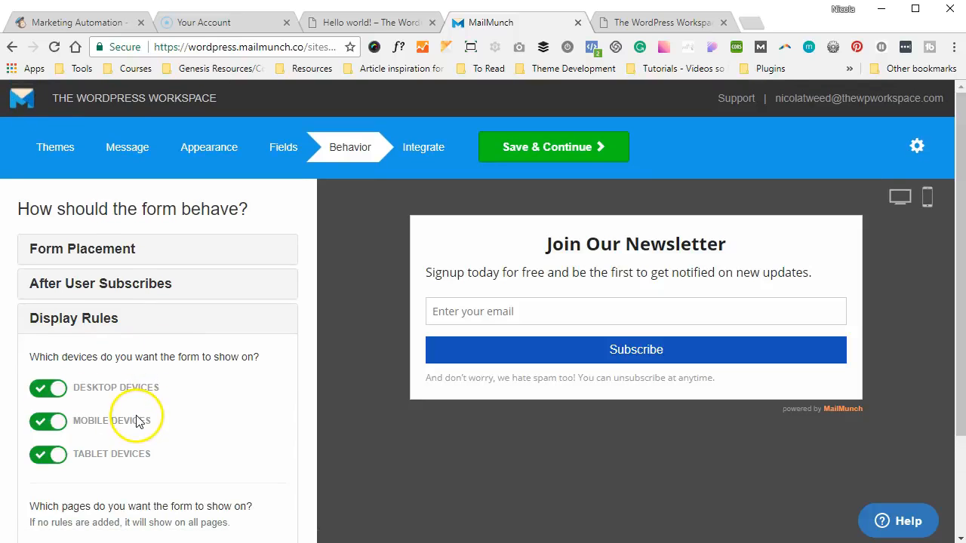
click(138, 294)
click(141, 258)
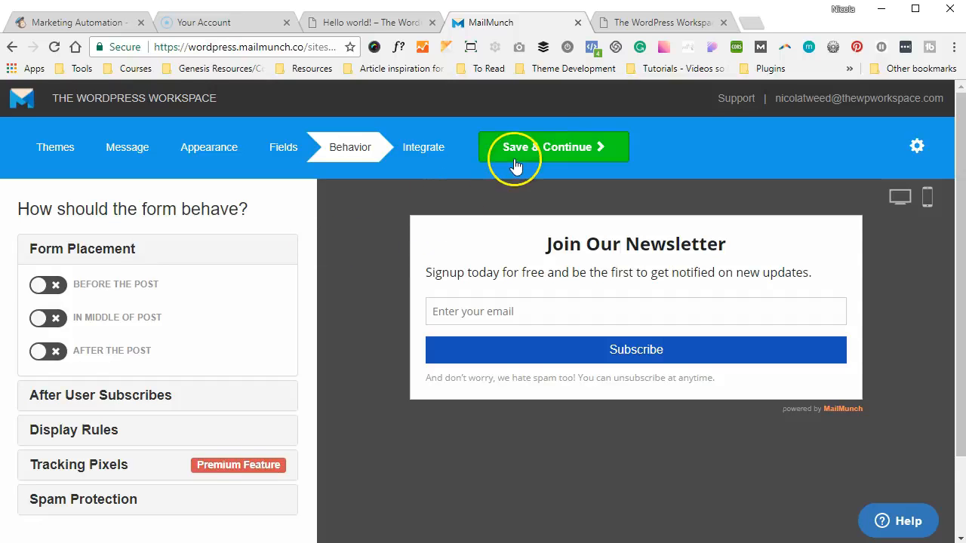
scroll(196, 299, down, 2)
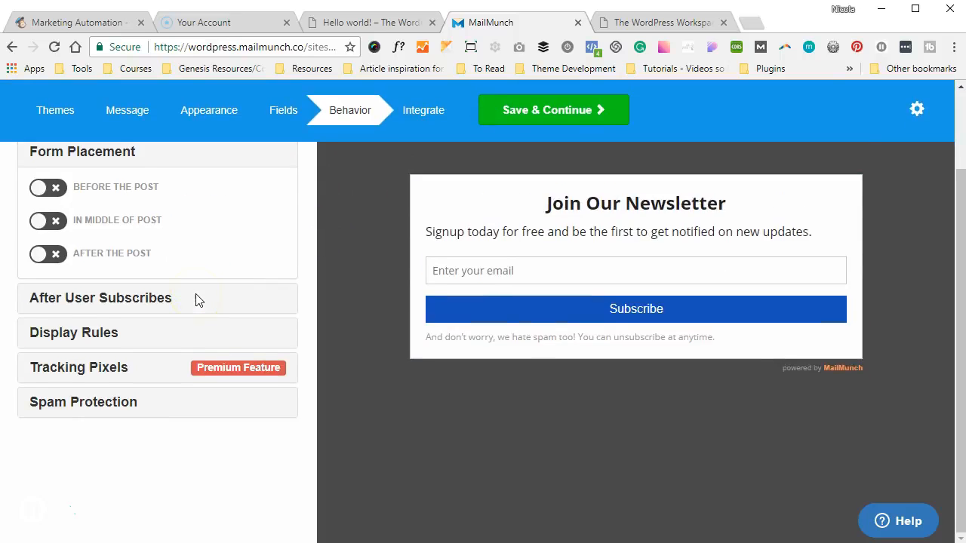
scroll(194, 299, up, 2)
Save, publish and finish the form, skipping the welcome email with Not Now
click(576, 154)
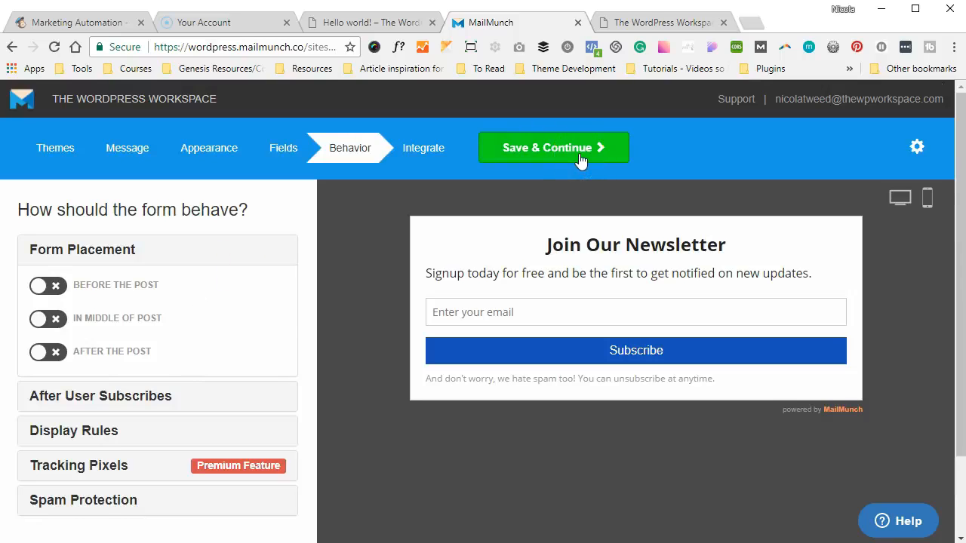
click(562, 154)
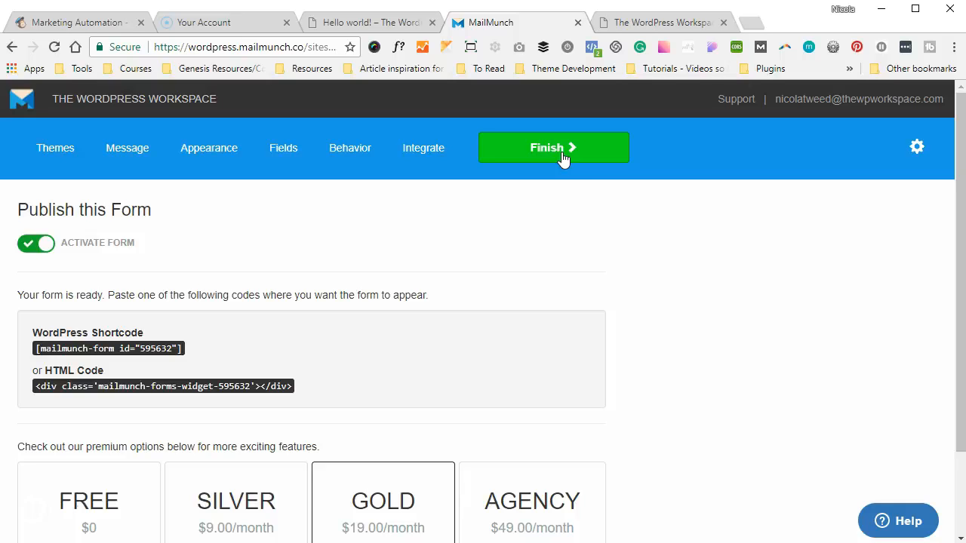
click(562, 151)
click(574, 382)
Go from the Dashboard to MailChimp Forms and open the Landing Pages tab
scroll(511, 308, up, 4)
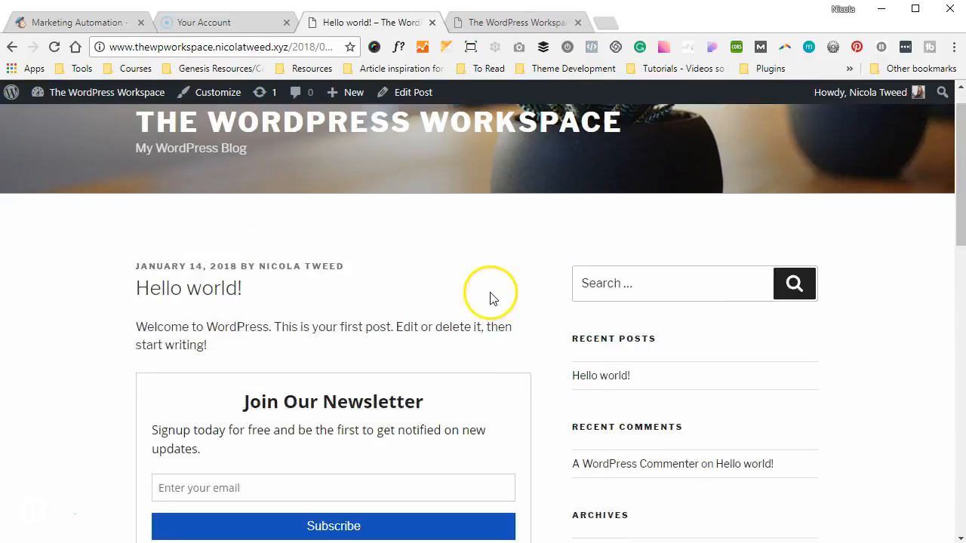
mouse_move(90, 92)
click(58, 117)
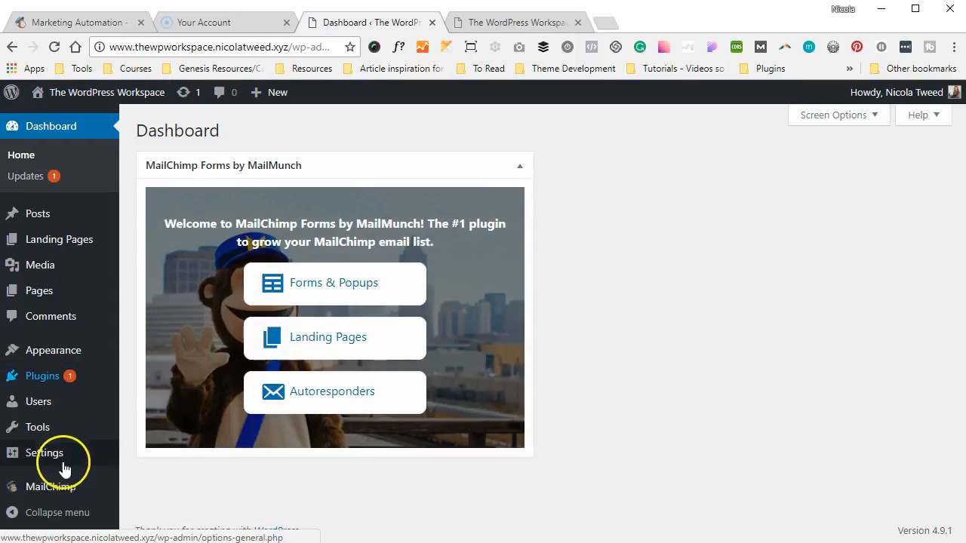
mouse_move(51, 487)
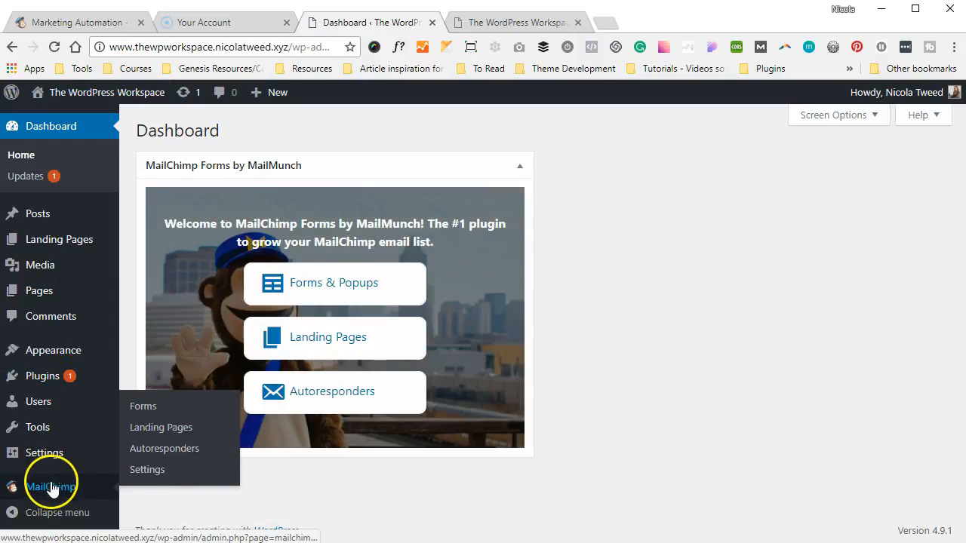
click(161, 407)
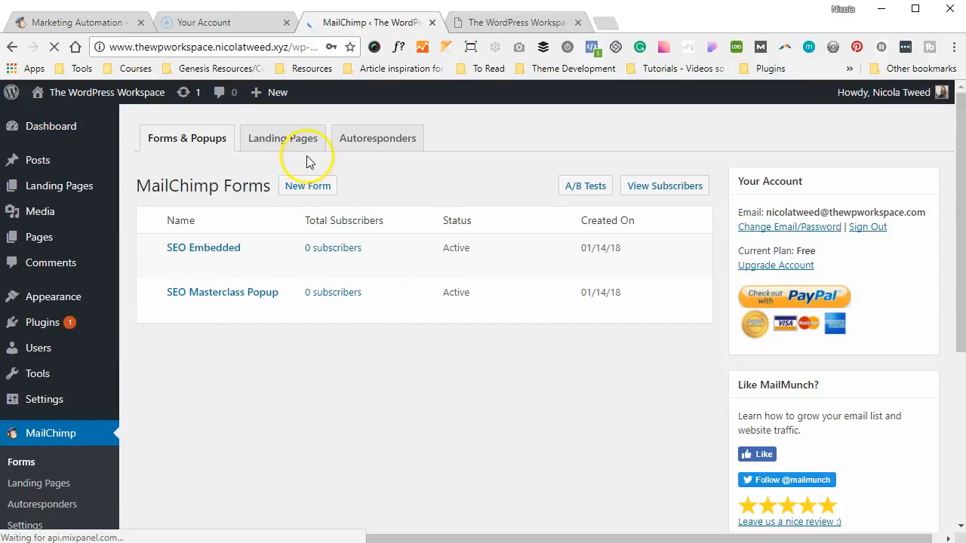
click(303, 146)
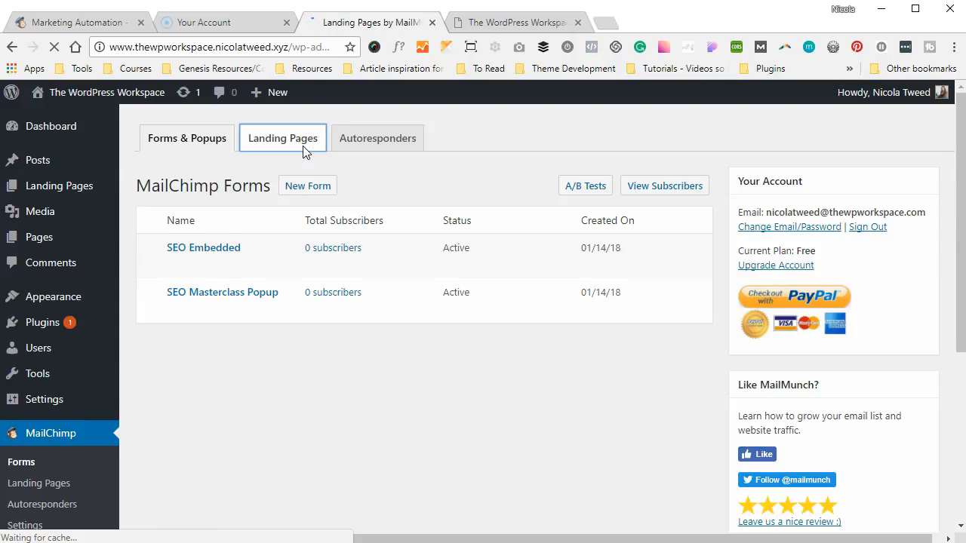
click(348, 176)
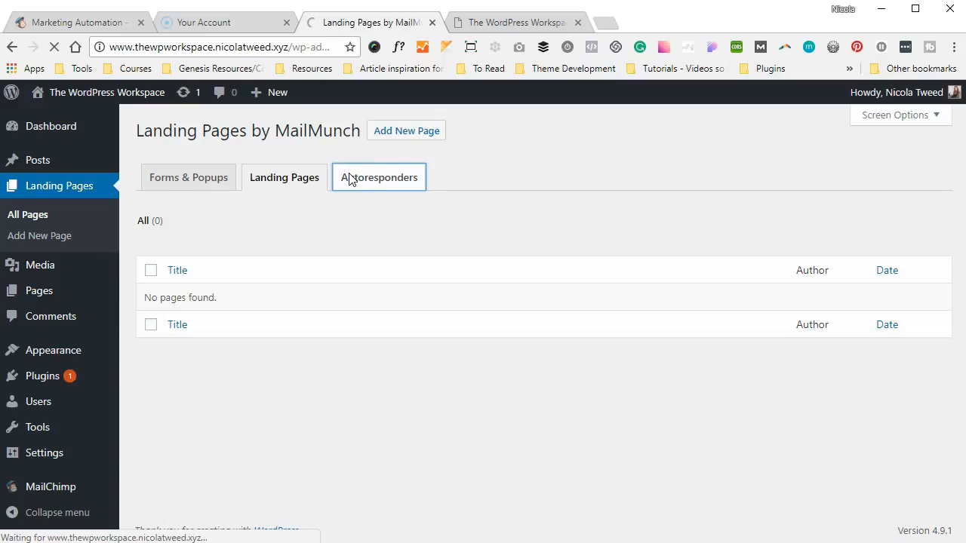
click(284, 148)
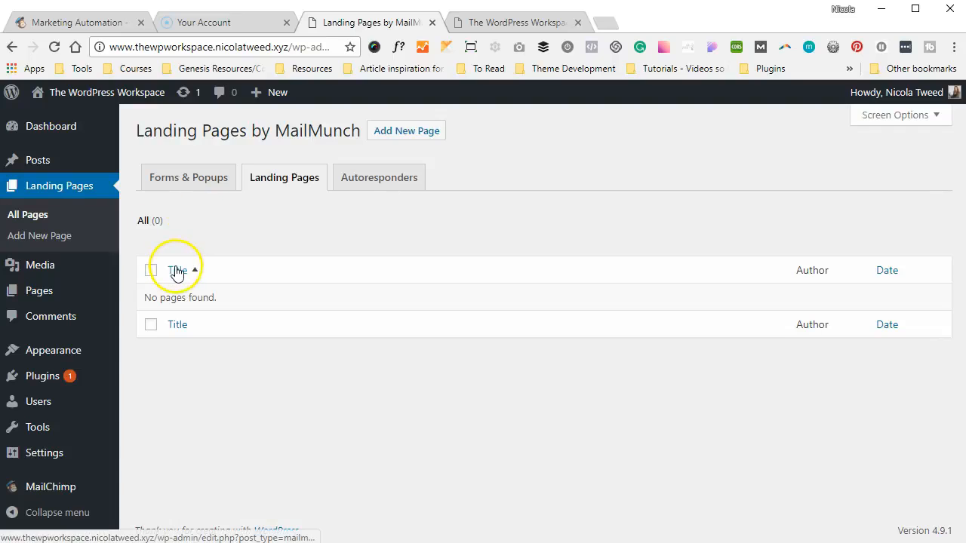
Add a new landing page titled 'SEO Landing Page' and create its MailMunch design
click(405, 133)
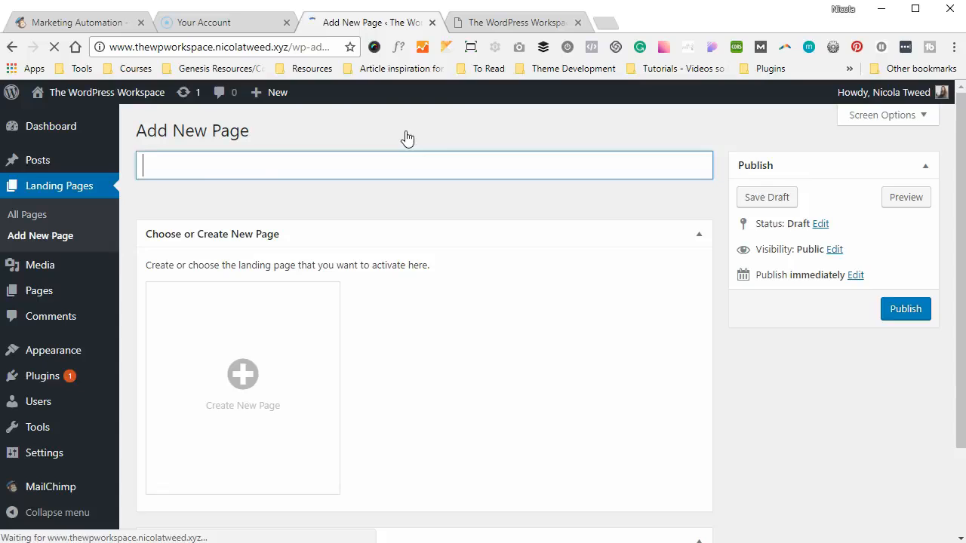
text(SEO Landing Page)
click(268, 345)
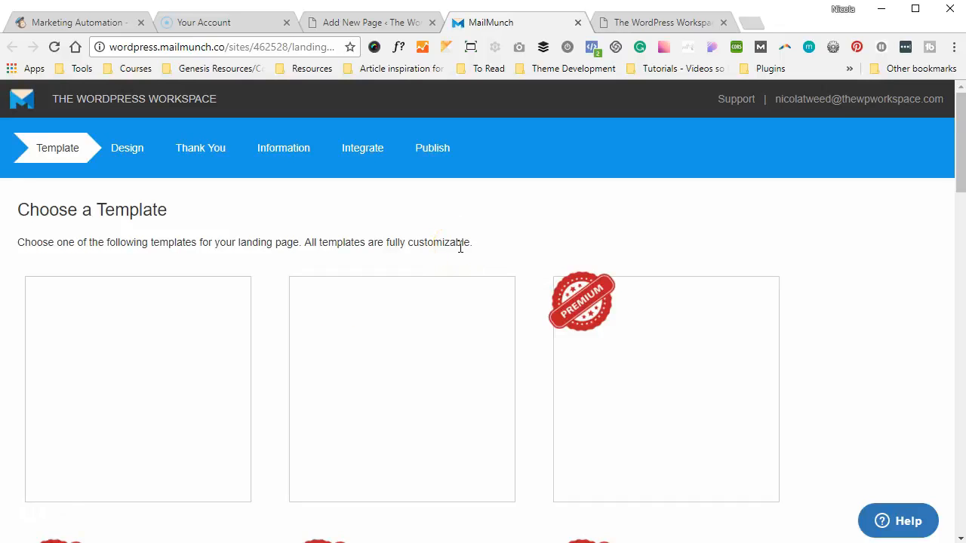
scroll(460, 247, down, 2)
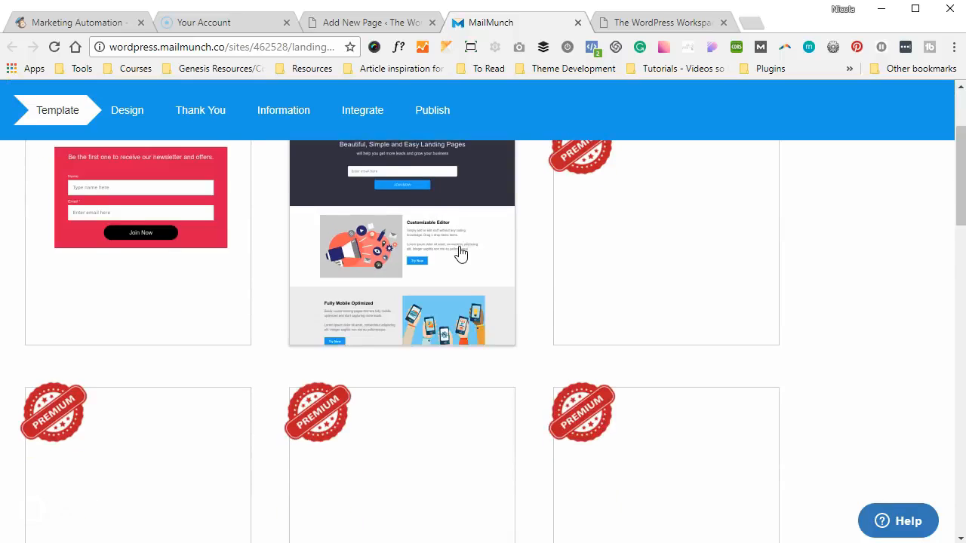
scroll(460, 247, up, 2)
scroll(461, 248, down, 3)
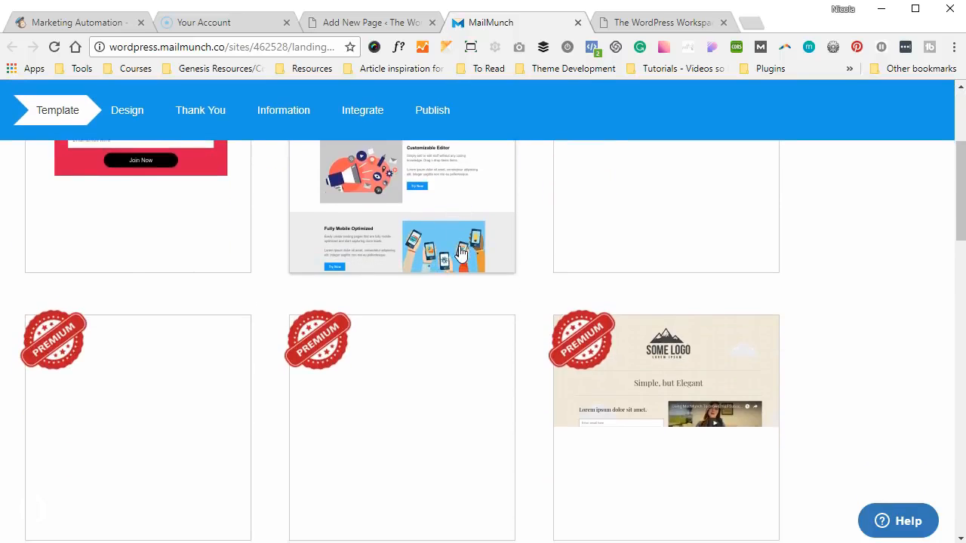
scroll(460, 253, up, 3)
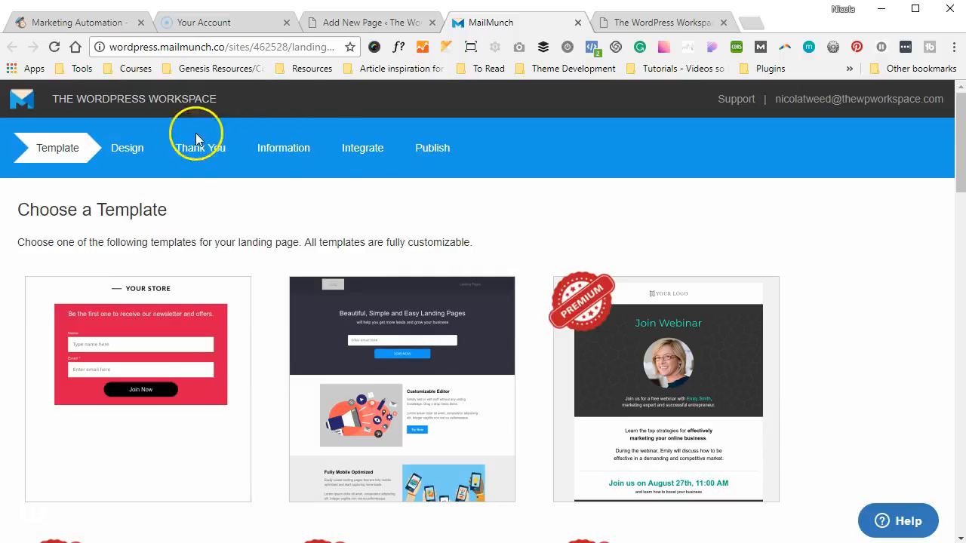